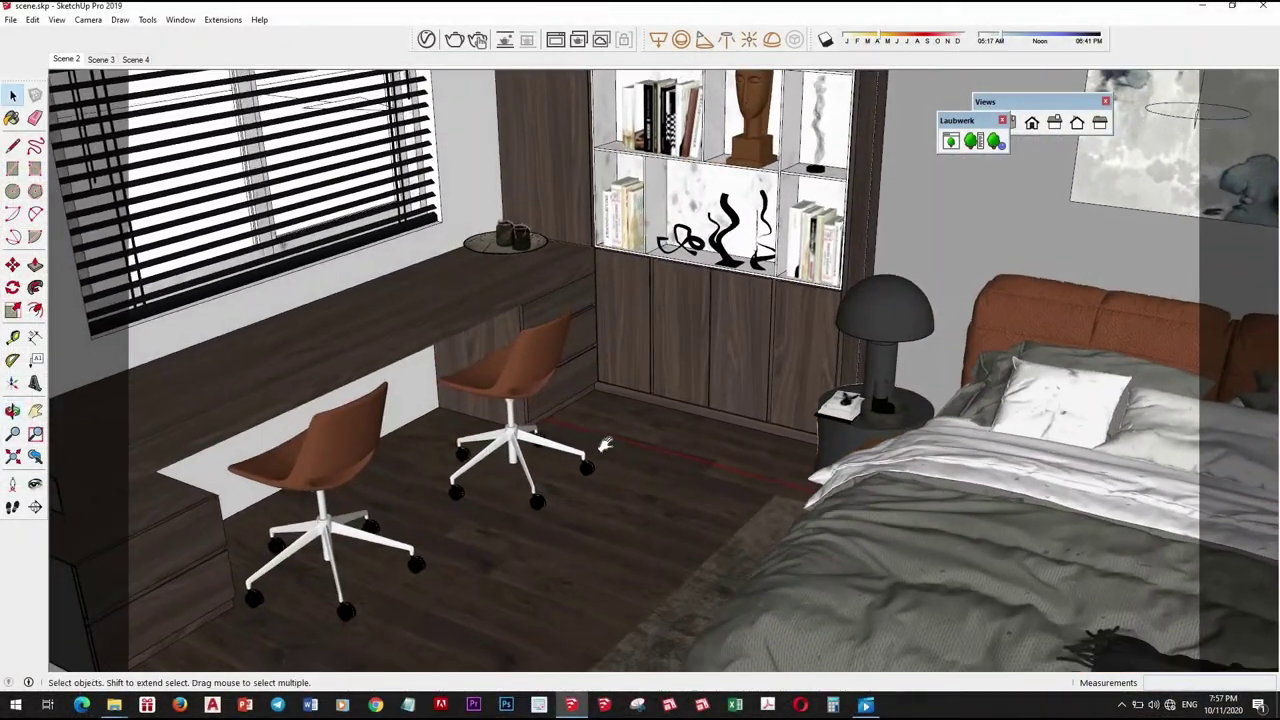
# Pan past the desk and orbit round to face the bed, then switch to the Paint Bucket (B)
pyautogui.keyDown('shift'); pyautogui.moveTo(605, 445); pyautogui.dragTo(665, 435, button='middle'); pyautogui.keyUp('shift')
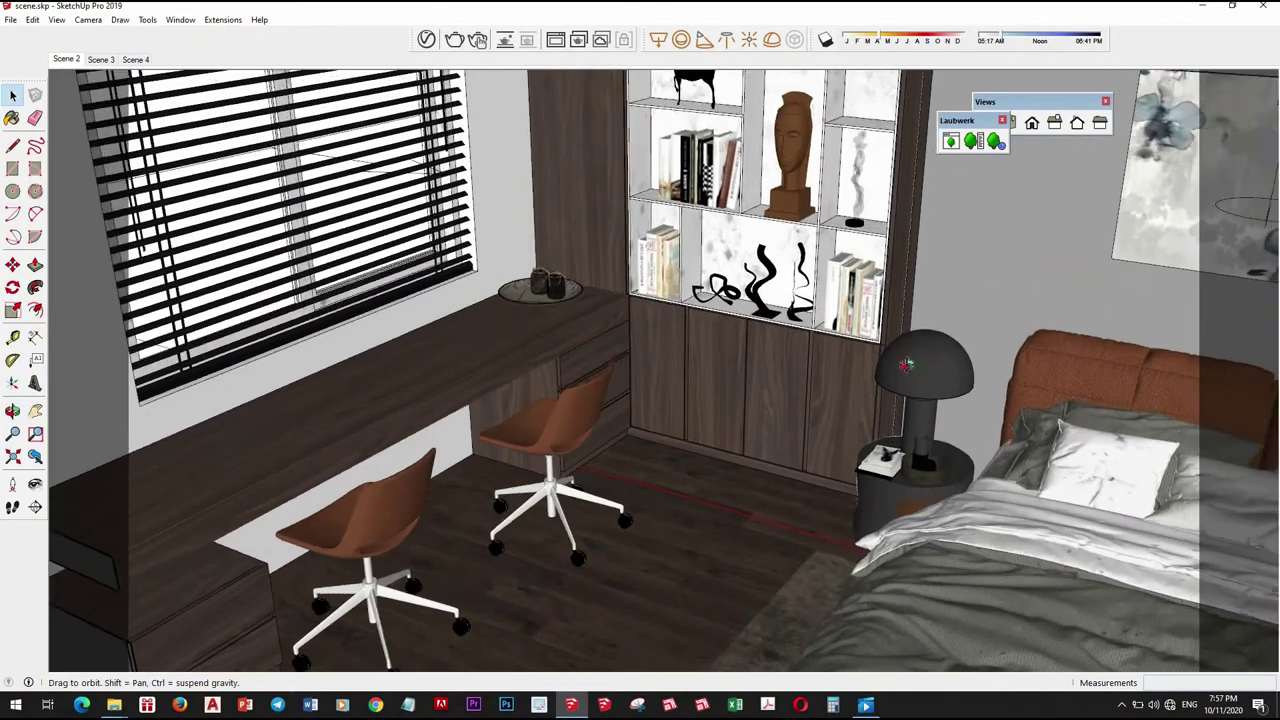
pyautogui.moveTo(875, 328)
pyautogui.mouseDown(button='middle')
pyautogui.moveTo(898, 292)
pyautogui.moveTo(883, 348)
pyautogui.mouseUp(button='middle')
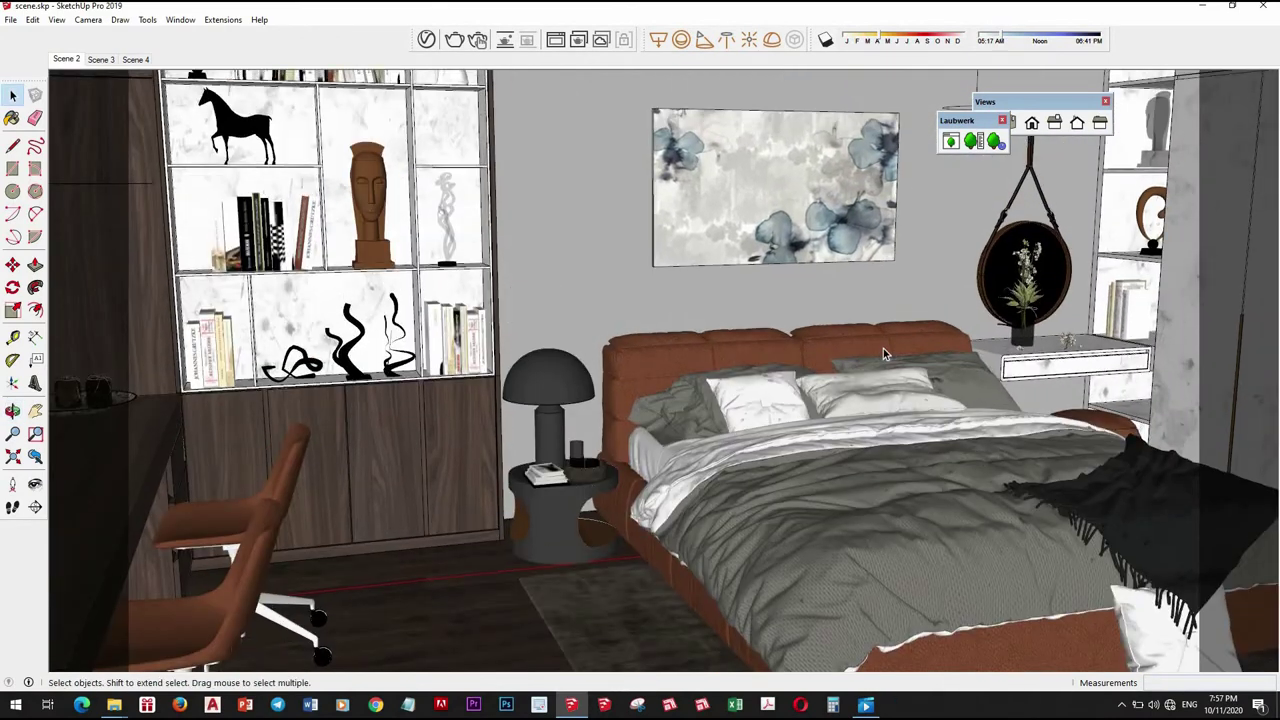
pyautogui.press('b')
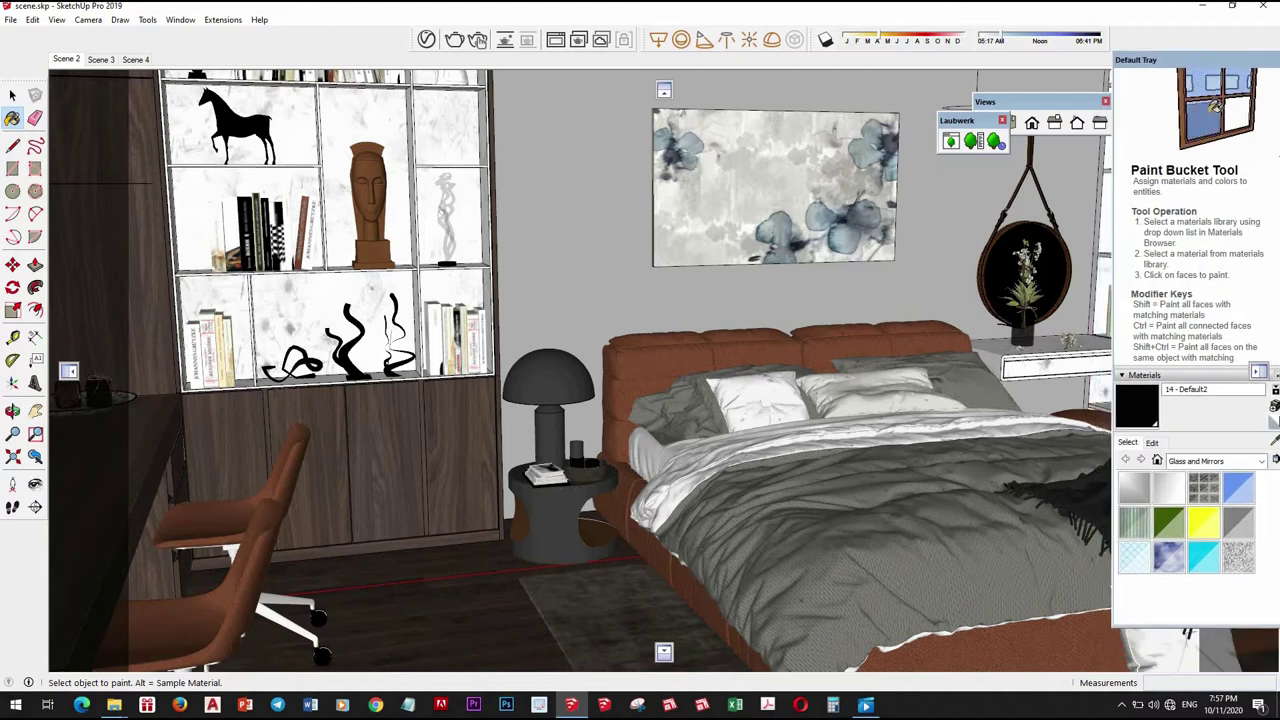
# Sample the dark floor wood Genericsangonhepa and load it into the V-Ray Asset Editor
pyautogui.press('alt')
pyautogui.keyDown('alt'); pyautogui.click(433, 603); pyautogui.keyUp('alt')
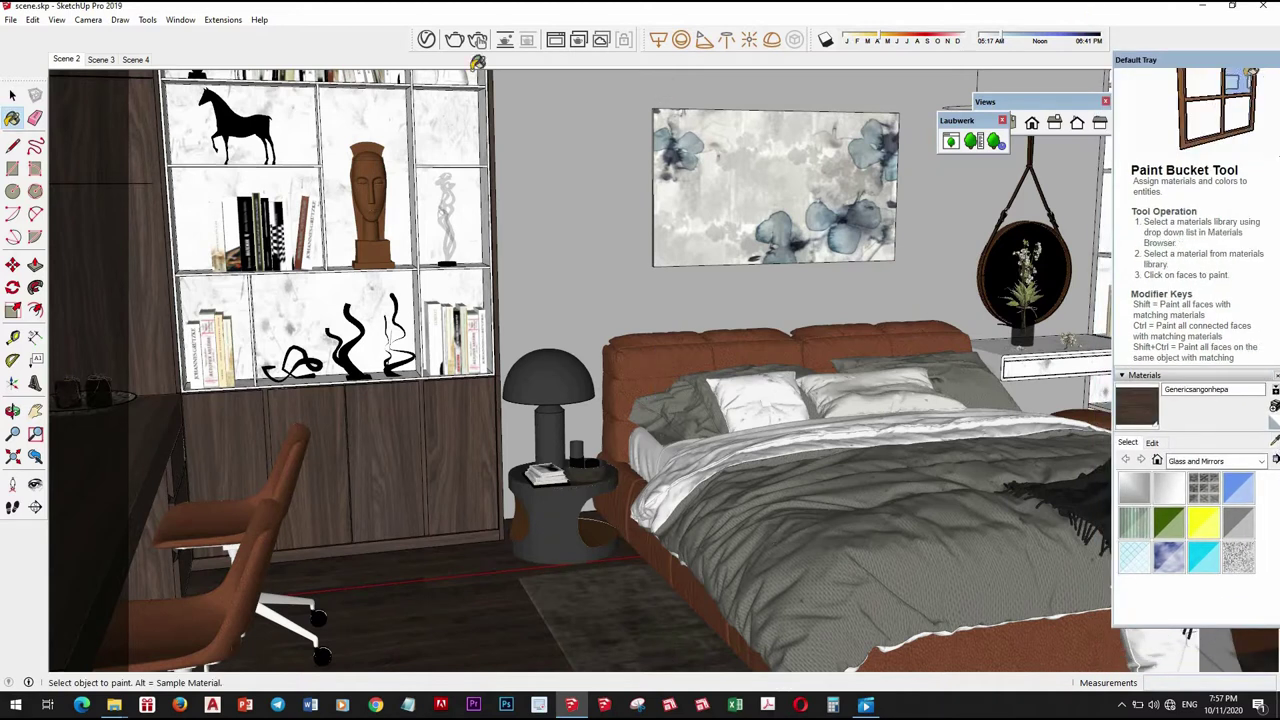
pyautogui.click(427, 39)
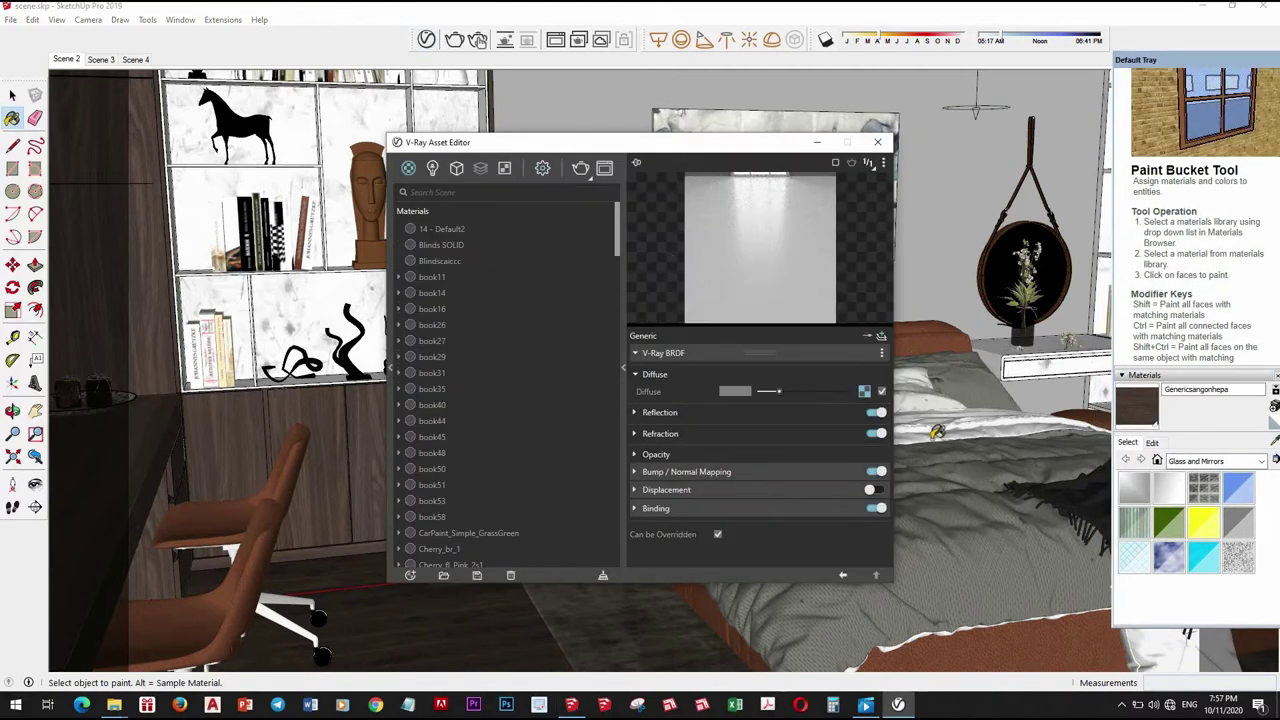
pyautogui.click(462, 626)
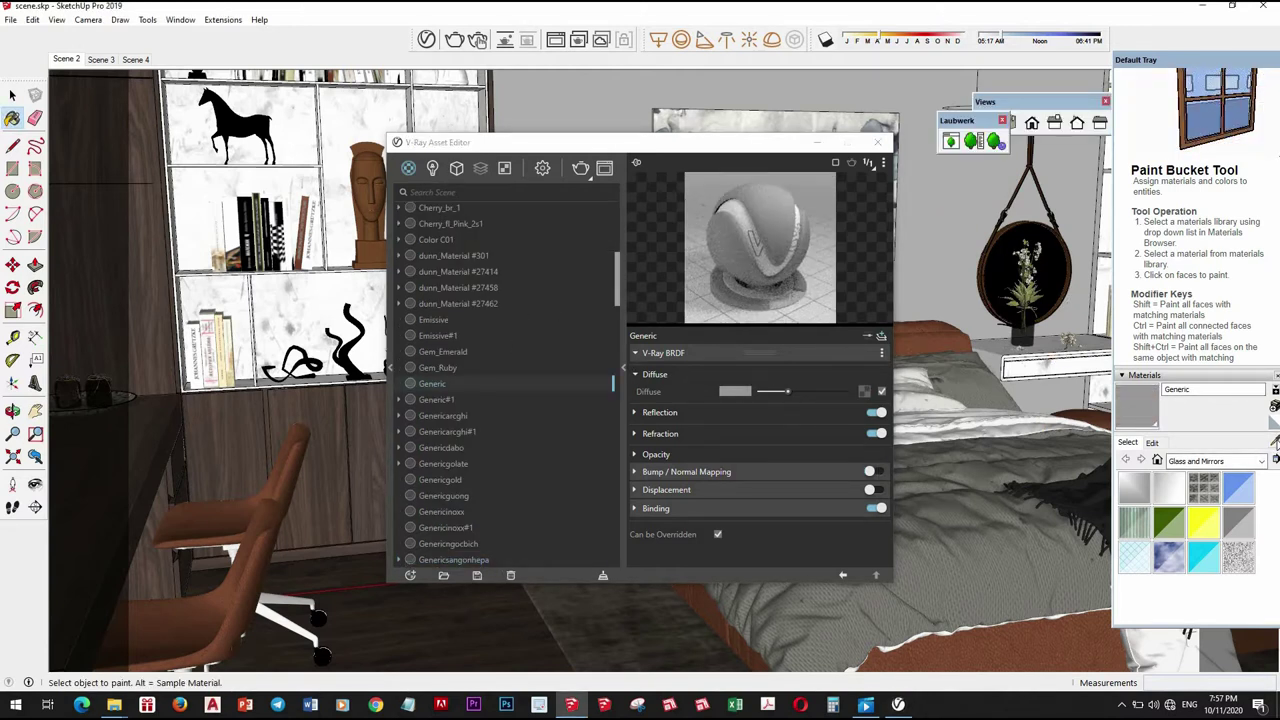
pyautogui.keyDown('alt'); pyautogui.click(498, 614); pyautogui.keyUp('alt')
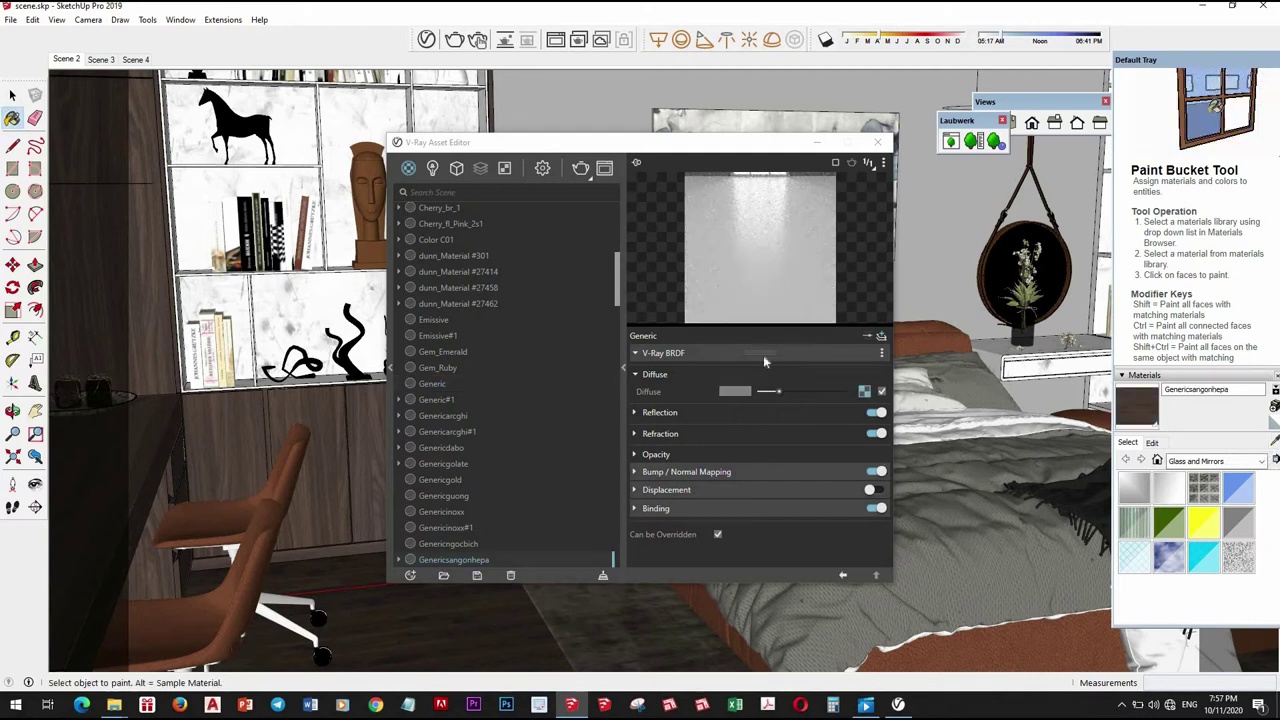
# Give the floor a slightly darker reflection colour and reflection glossiness of about 0.7
pyautogui.click(741, 412)
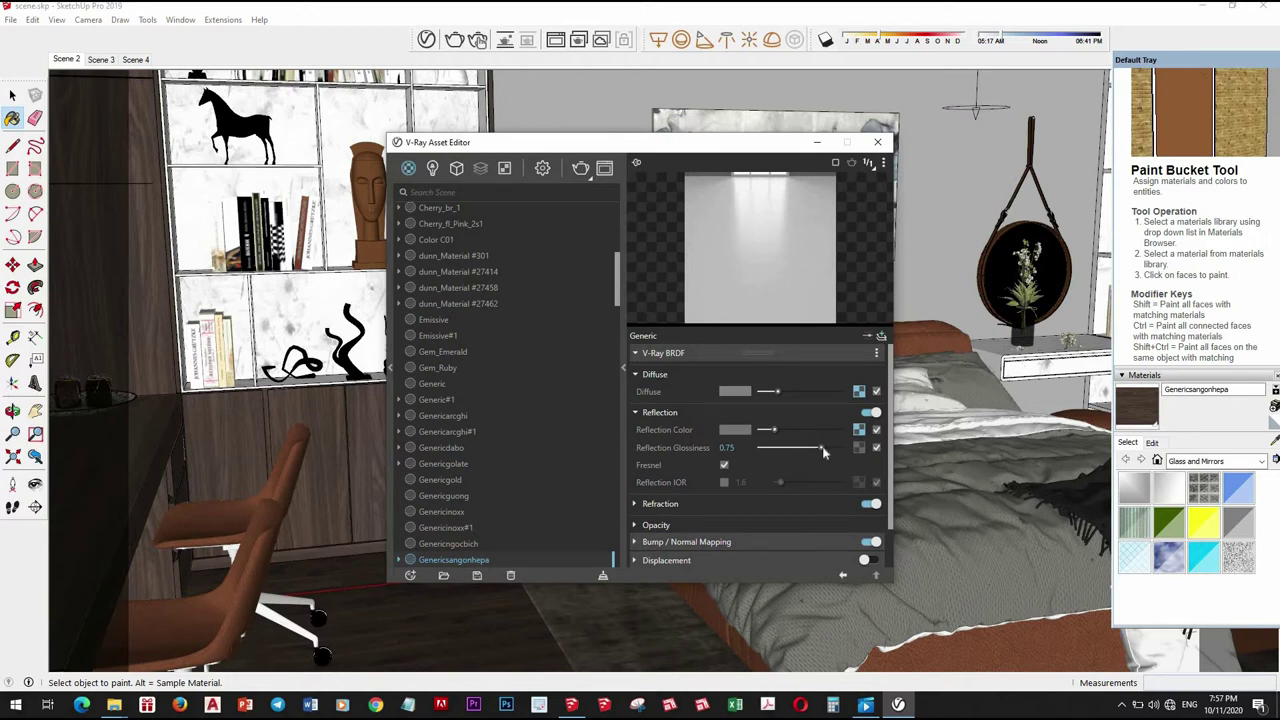
pyautogui.moveTo(822, 450); pyautogui.dragTo(834, 452)
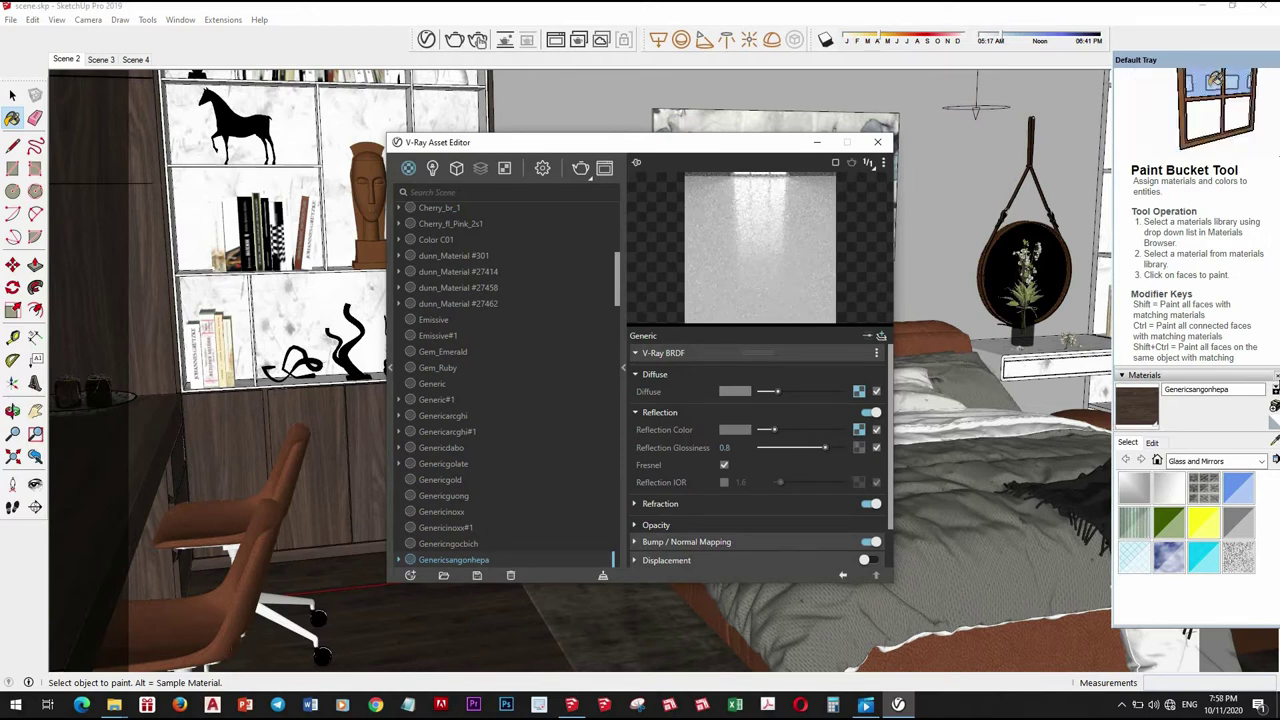
pyautogui.moveTo(773, 433); pyautogui.dragTo(767, 430)
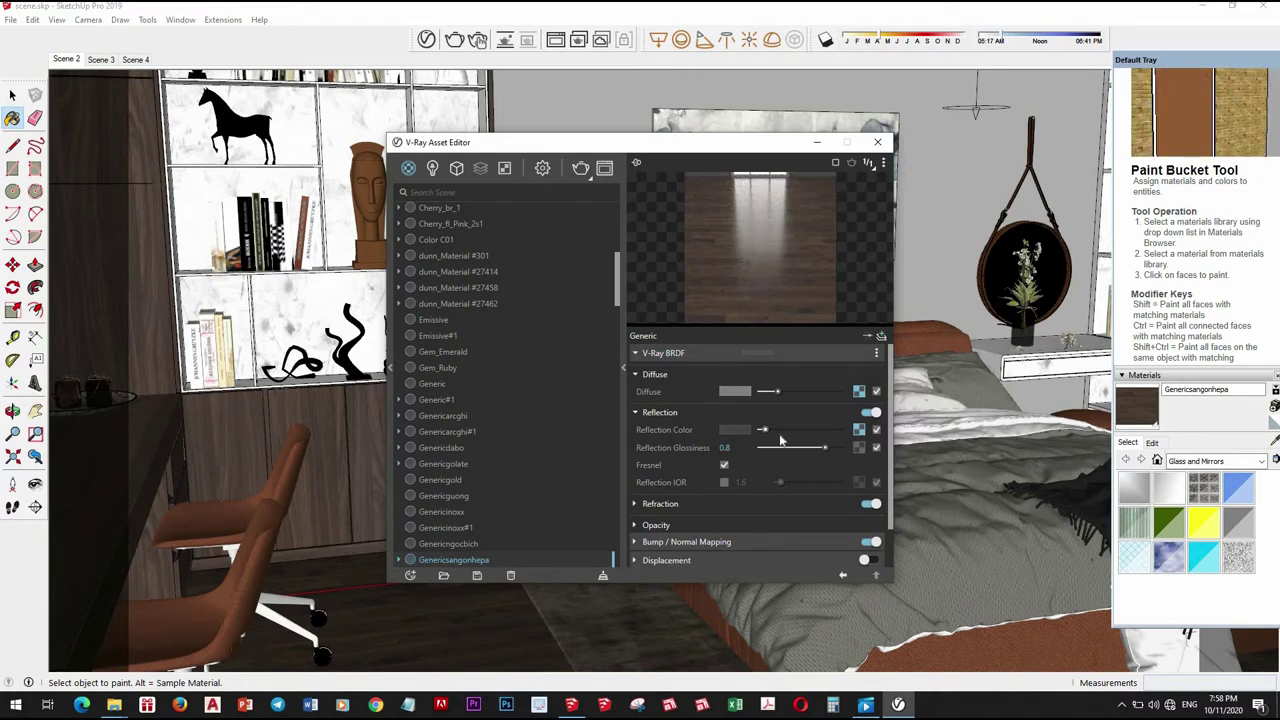
pyautogui.moveTo(820, 449); pyautogui.dragTo(816, 449)
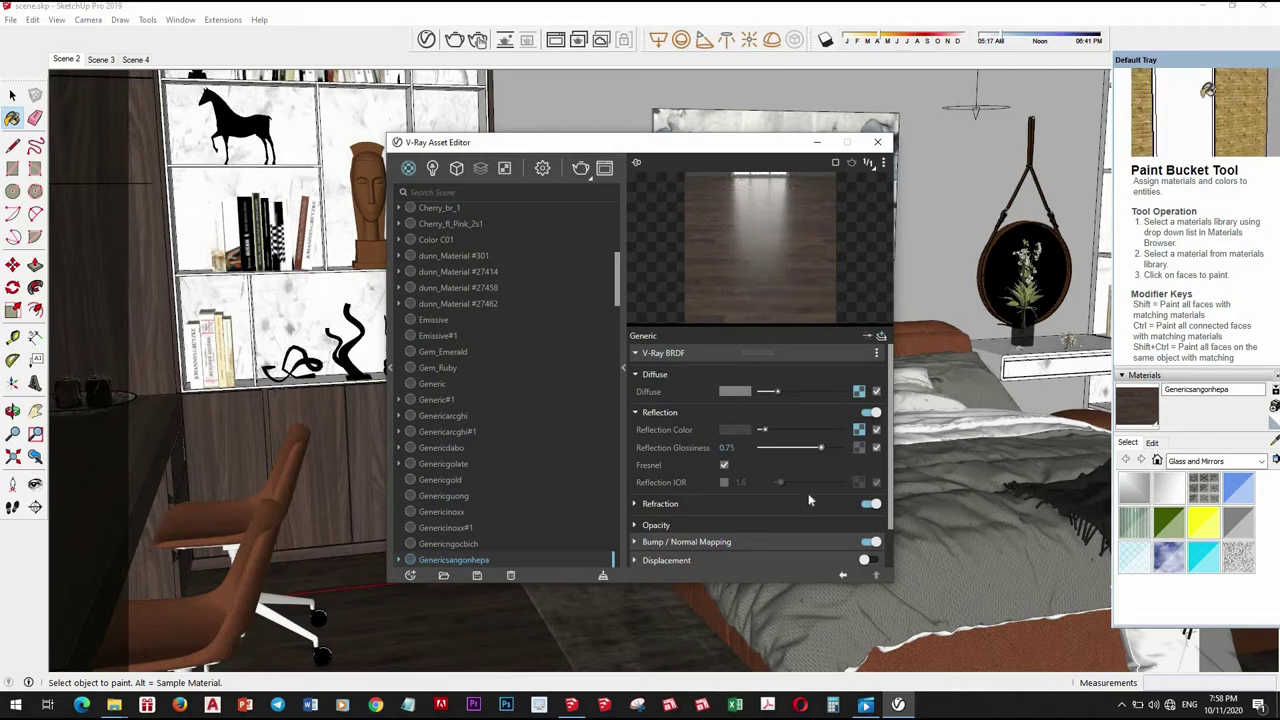
# Review the floor's bump mapping at 0.2, then bring up the Generic material's reflection settings
pyautogui.click(828, 542)
pyautogui.scroll(-2, 889, 513)
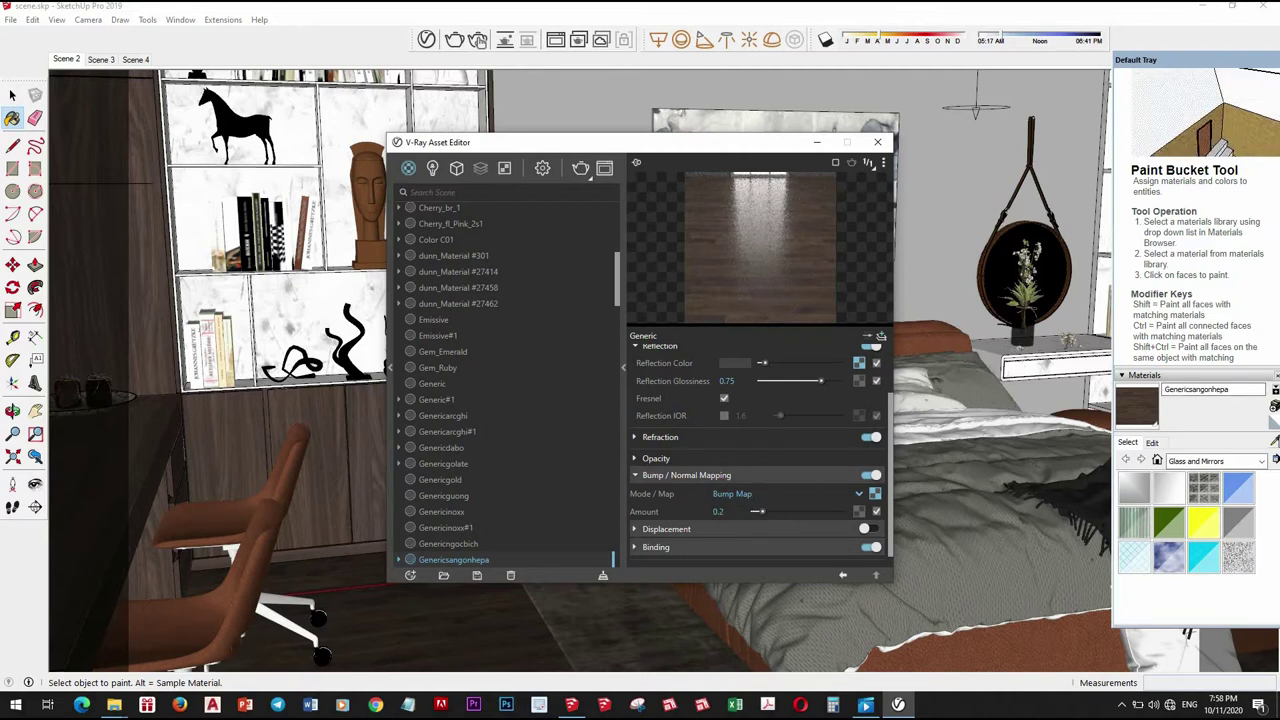
pyautogui.keyDown('alt'); pyautogui.click(960, 420); pyautogui.keyUp('alt')
pyautogui.click(714, 413)
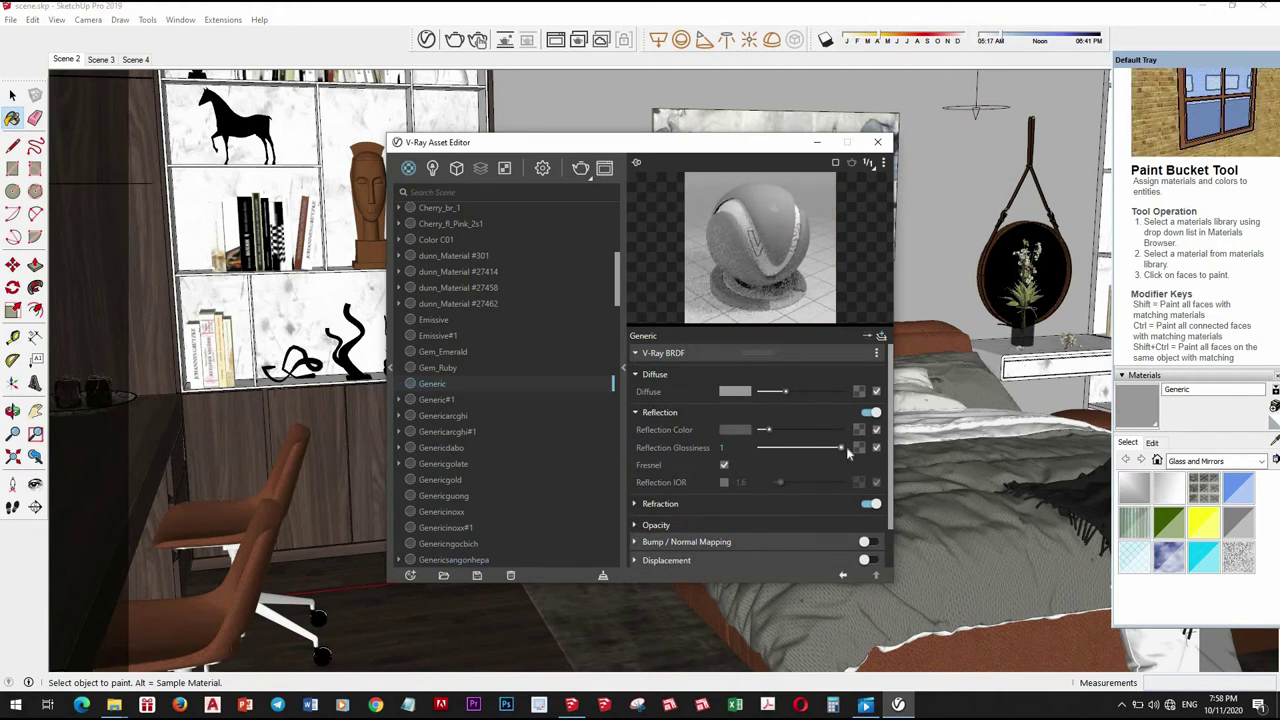
# Give Generic 0.9 reflection glossiness and a darker reflection colour, then sample Genericgoung
pyautogui.moveTo(846, 447); pyautogui.dragTo(836, 447)
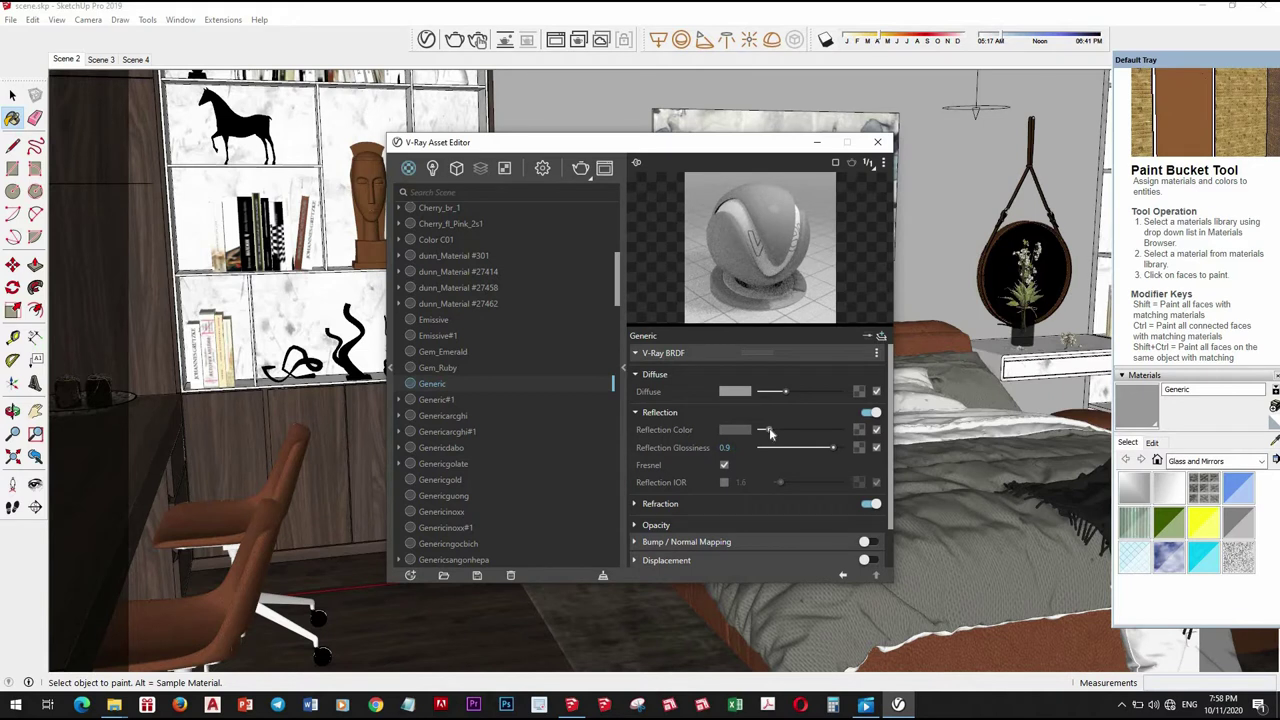
pyautogui.moveTo(770, 433); pyautogui.dragTo(764, 430)
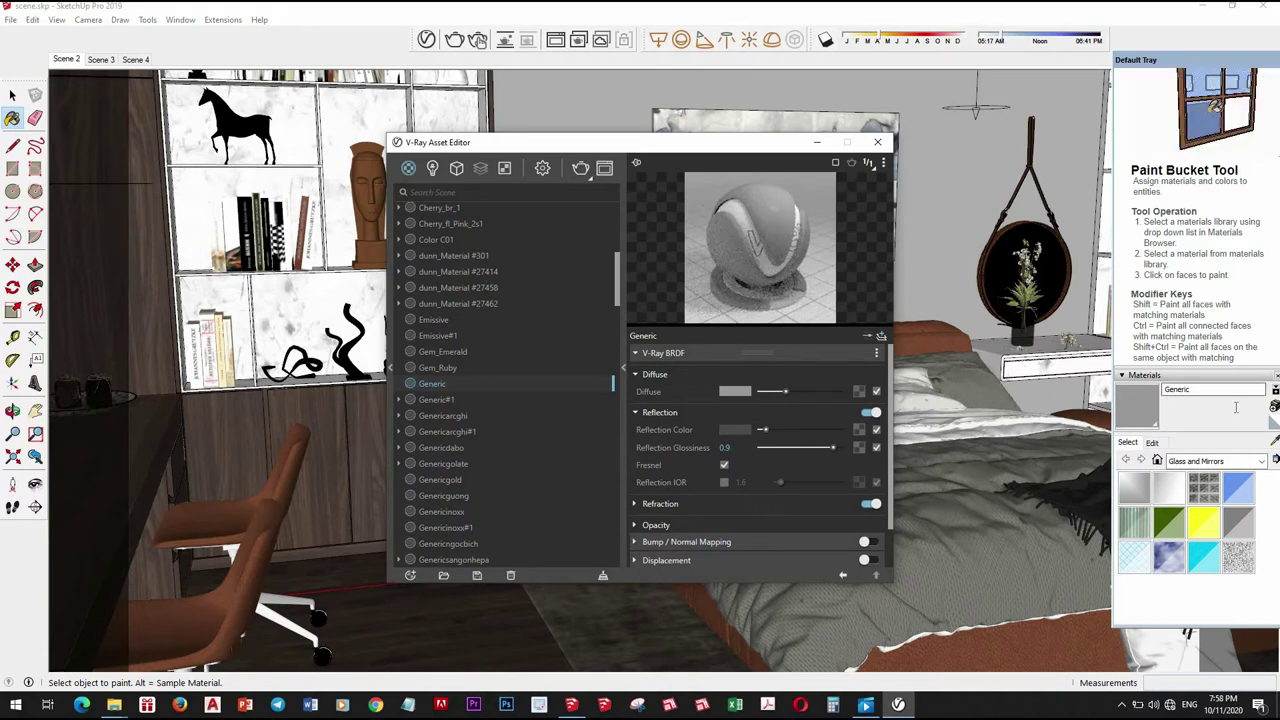
pyautogui.keyDown('alt'); pyautogui.click(962, 316); pyautogui.keyUp('alt')
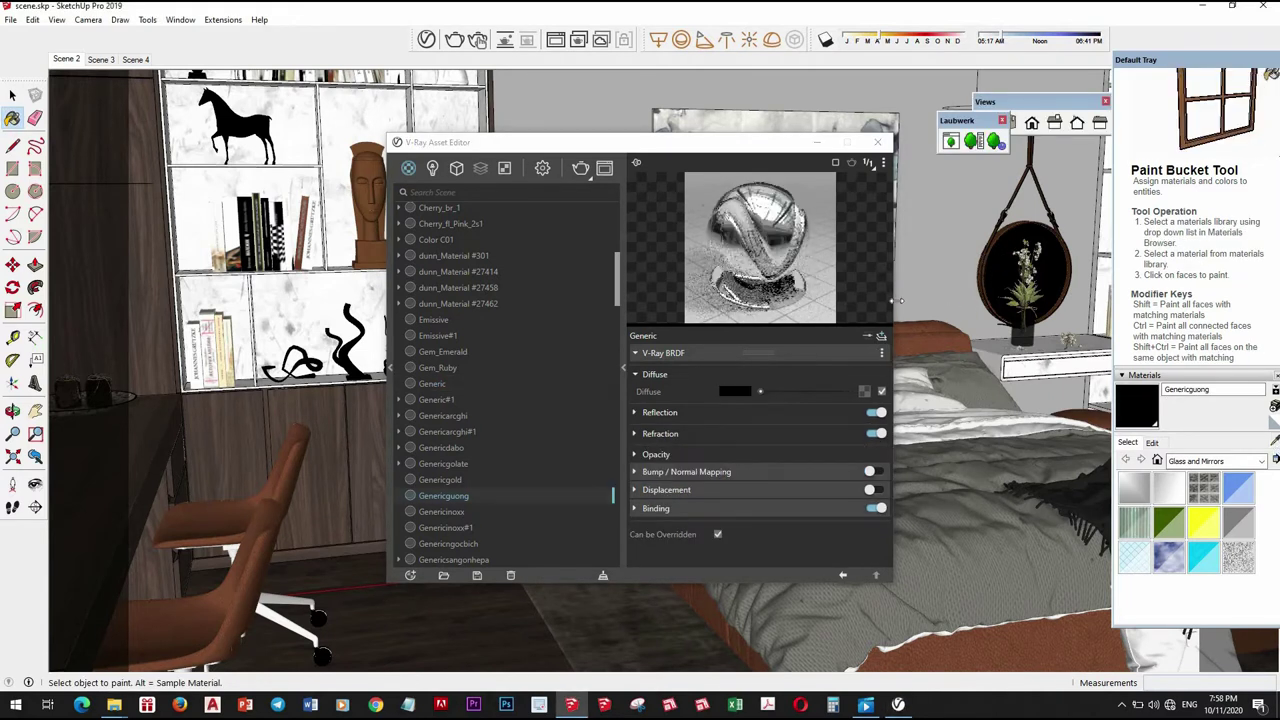
# Inspect the Genericgoung material's reflection and refraction settings
pyautogui.click(765, 414)
pyautogui.click(740, 414)
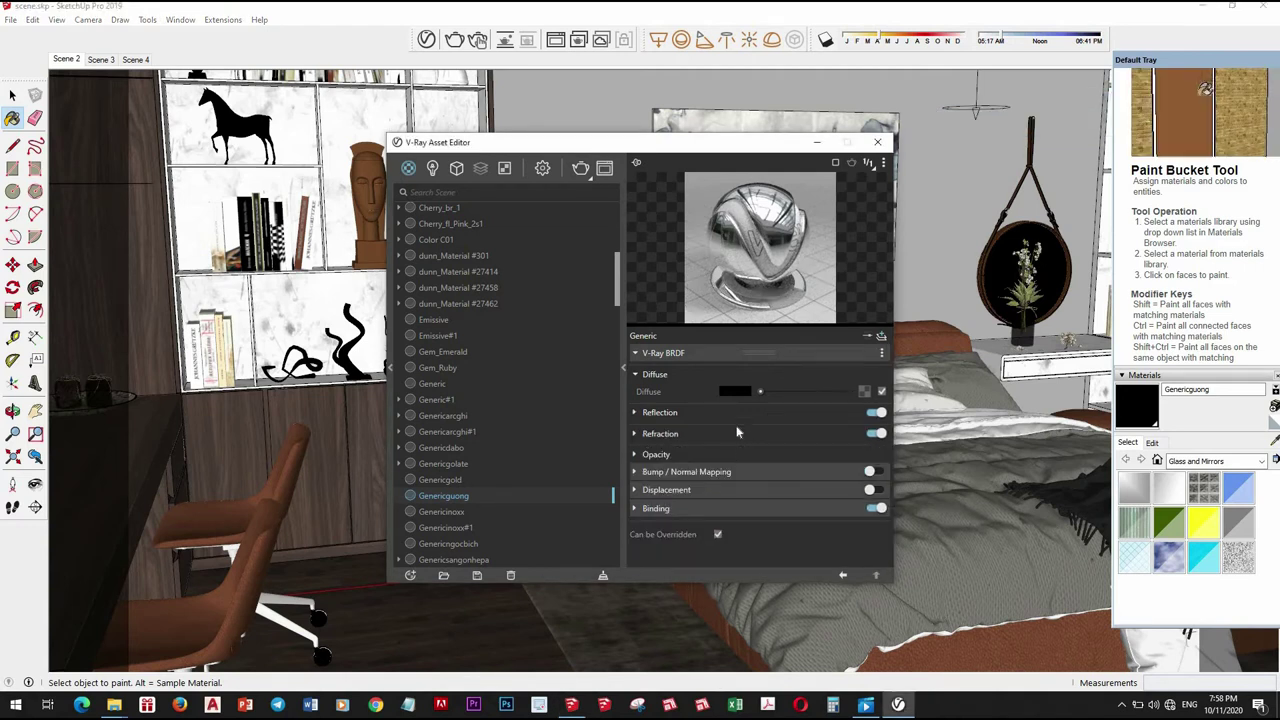
pyautogui.click(736, 452)
pyautogui.click(736, 452)
pyautogui.click(760, 433)
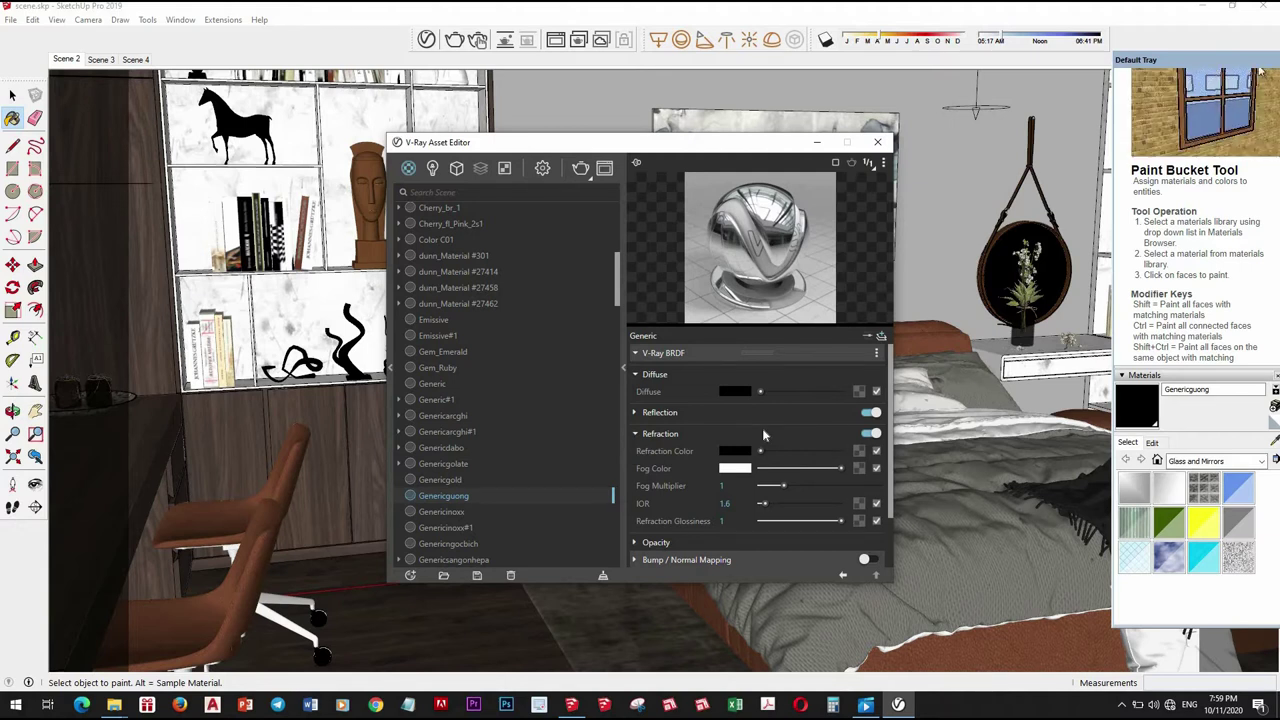
pyautogui.click(740, 433)
pyautogui.click(740, 412)
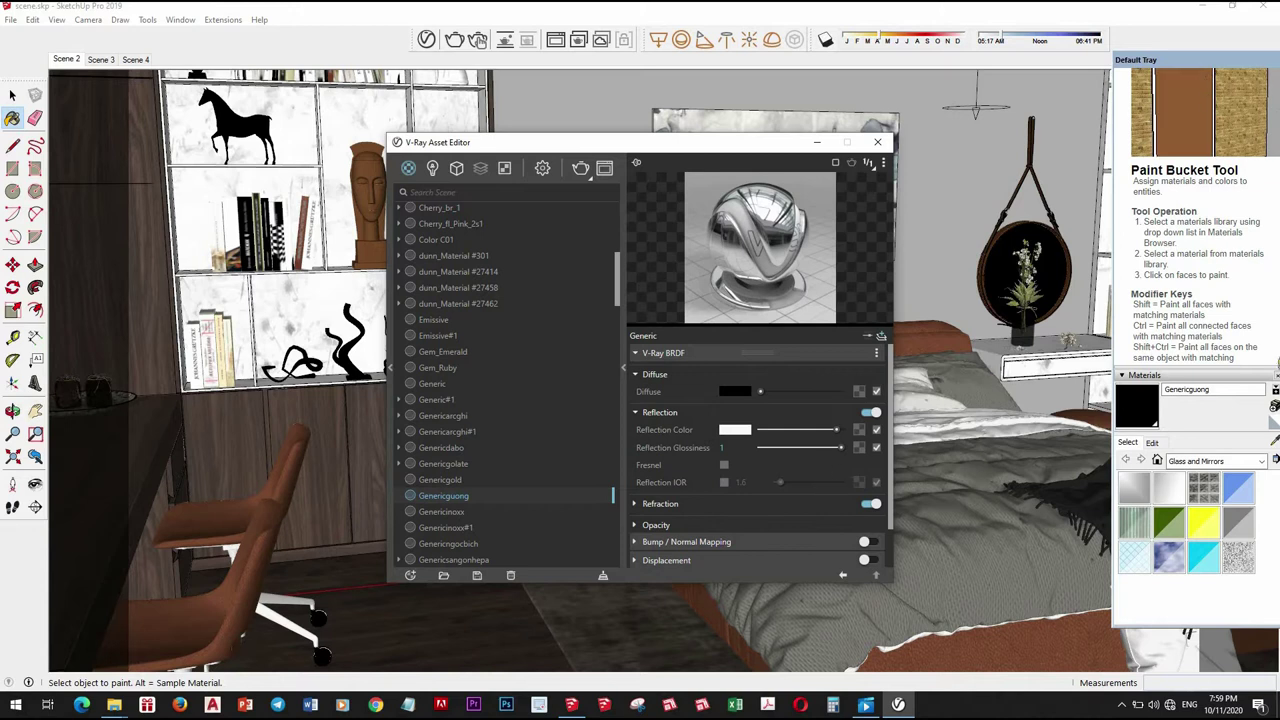
# Sample the chair's Genericgolate material from the model
pyautogui.click(1275, 440)
pyautogui.press('alt')
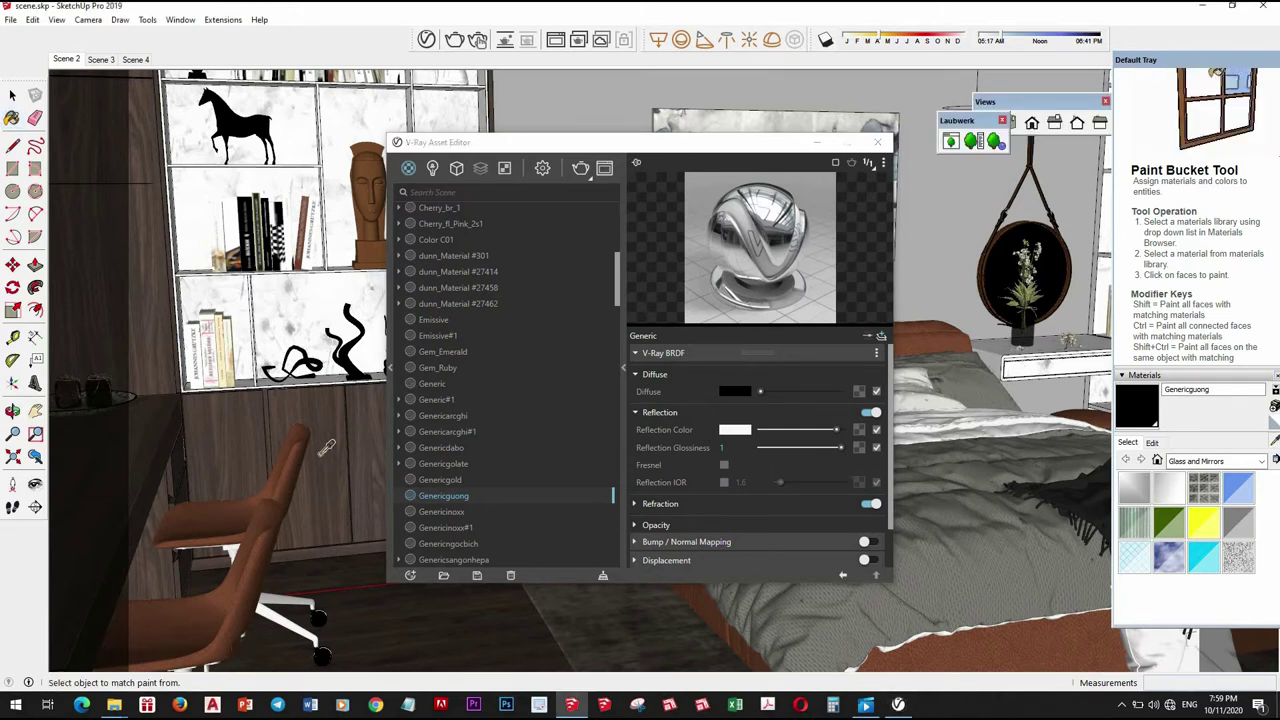
pyautogui.keyDown('alt'); pyautogui.click(326, 447); pyautogui.keyUp('alt')
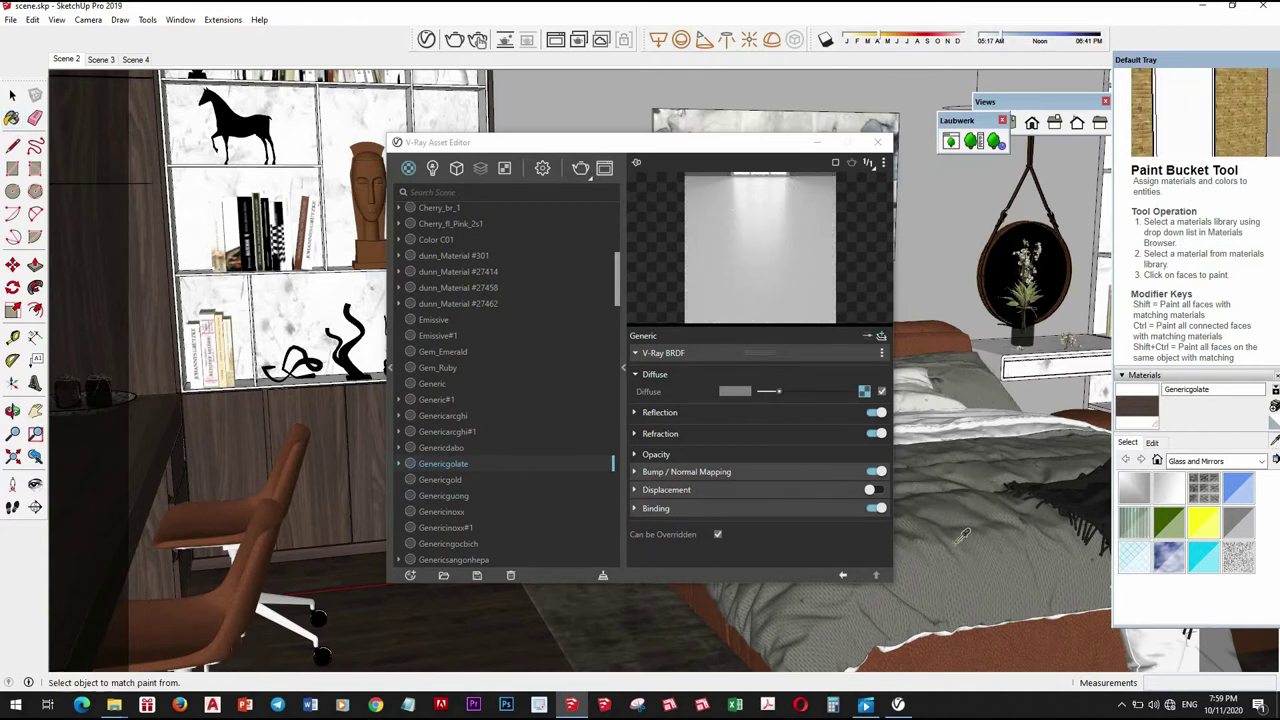
# Orbit down over the chairs and desk and sample dunn_Material #27462, viewing its reflection
pyautogui.press('o')
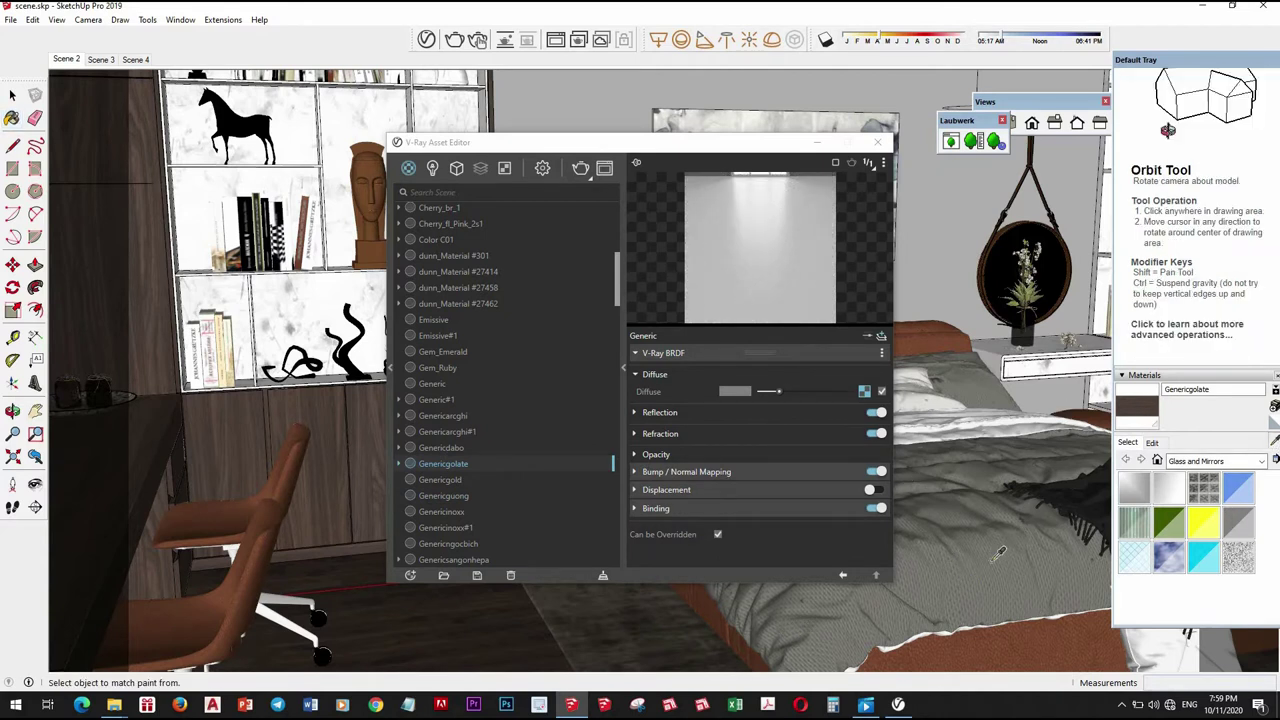
pyautogui.moveTo(999, 553); pyautogui.dragTo(991, 562, button='middle')
pyautogui.press('alt')
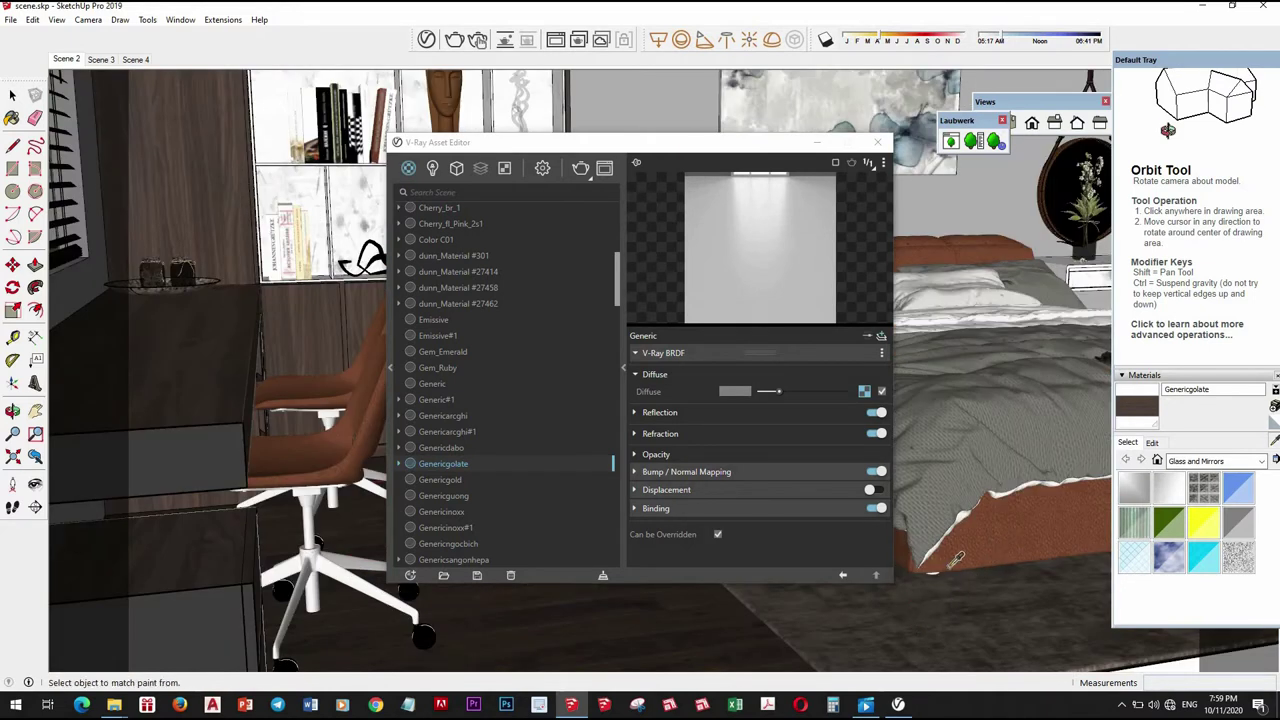
pyautogui.moveTo(953, 600)
pyautogui.mouseDown(button='middle')
pyautogui.moveTo(955, 524)
pyautogui.moveTo(698, 518)
pyautogui.mouseUp(button='middle')
pyautogui.keyDown('alt'); pyautogui.click(940, 541); pyautogui.keyUp('alt')
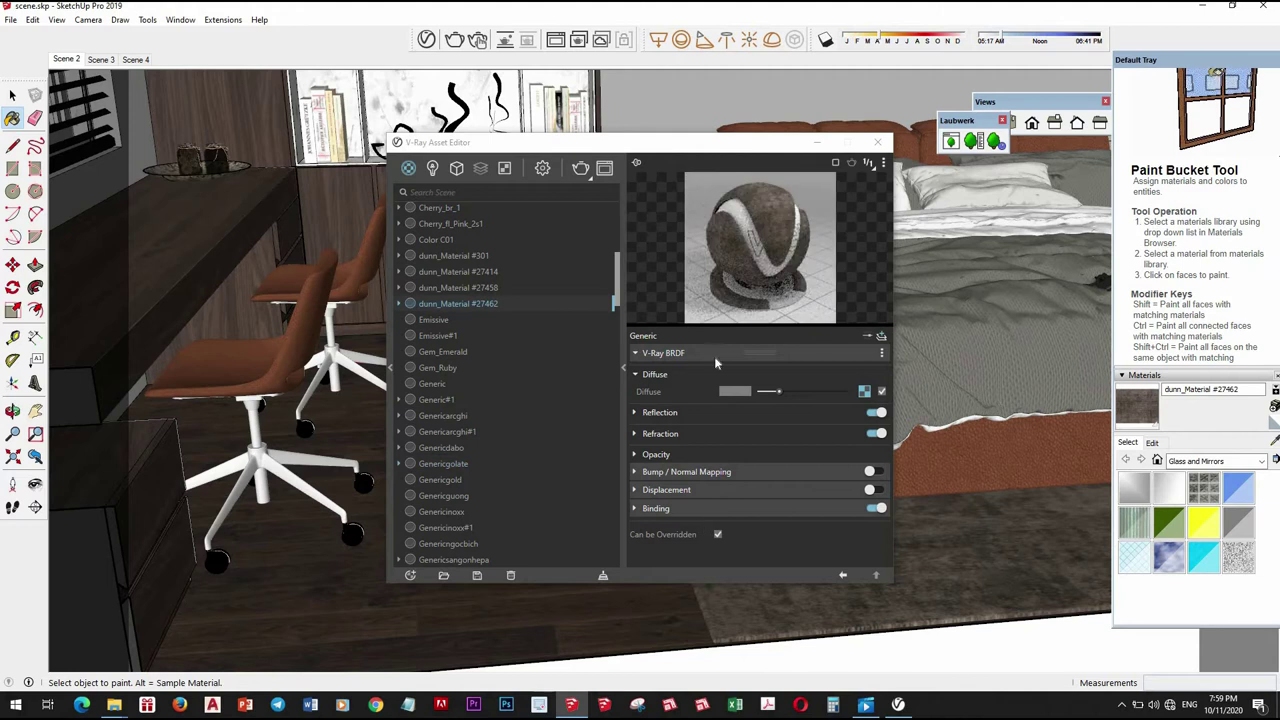
pyautogui.click(746, 419)
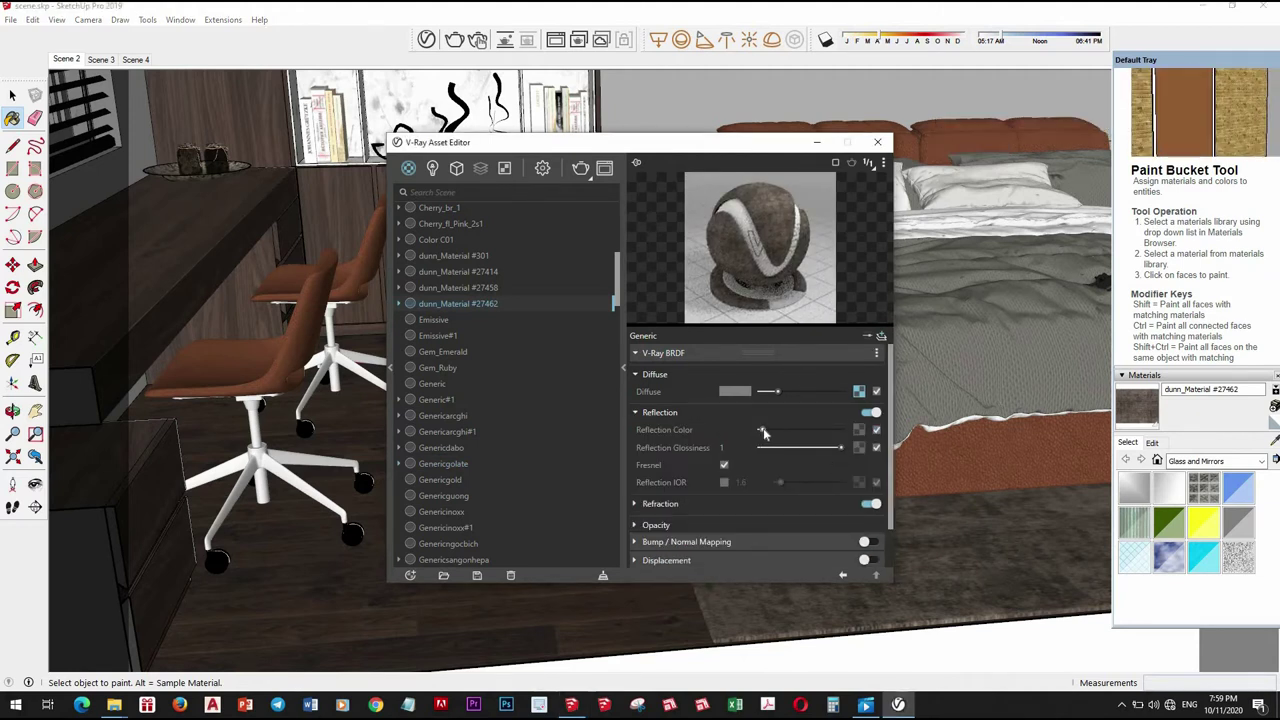
# Load Material #27470 and lighten its reflection colour
pyautogui.click(339, 308)
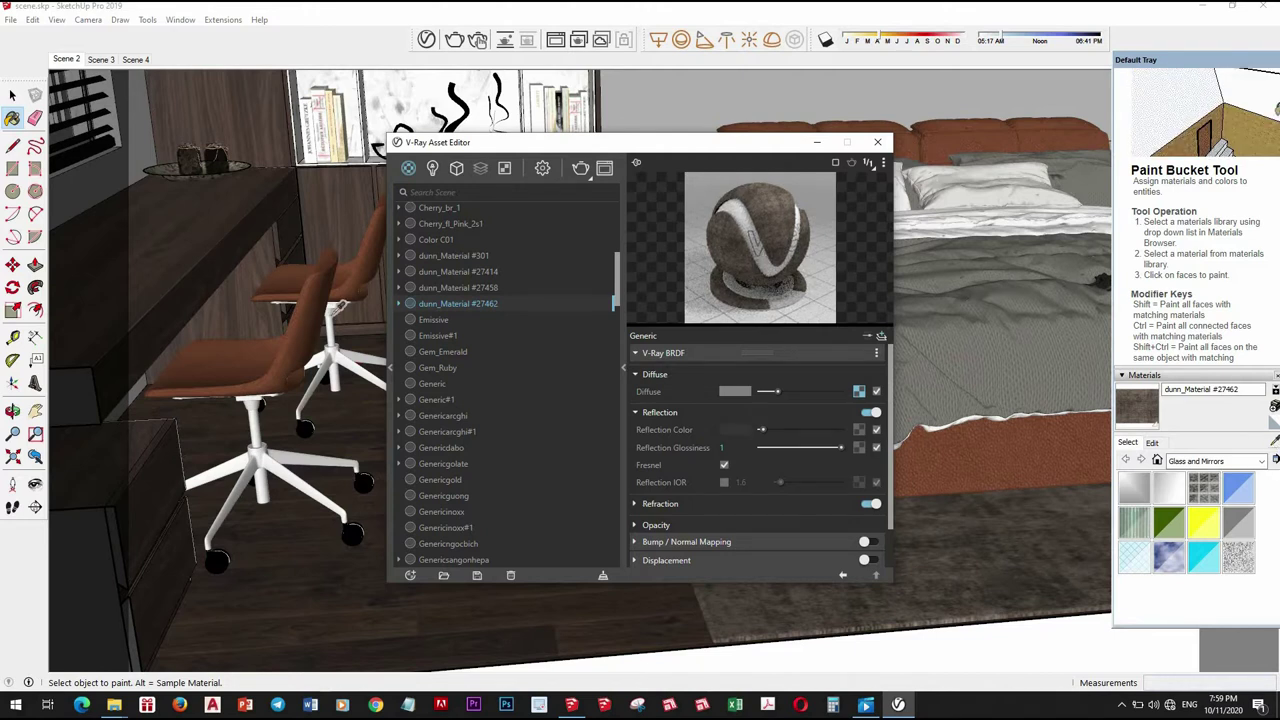
pyautogui.click(443, 463)
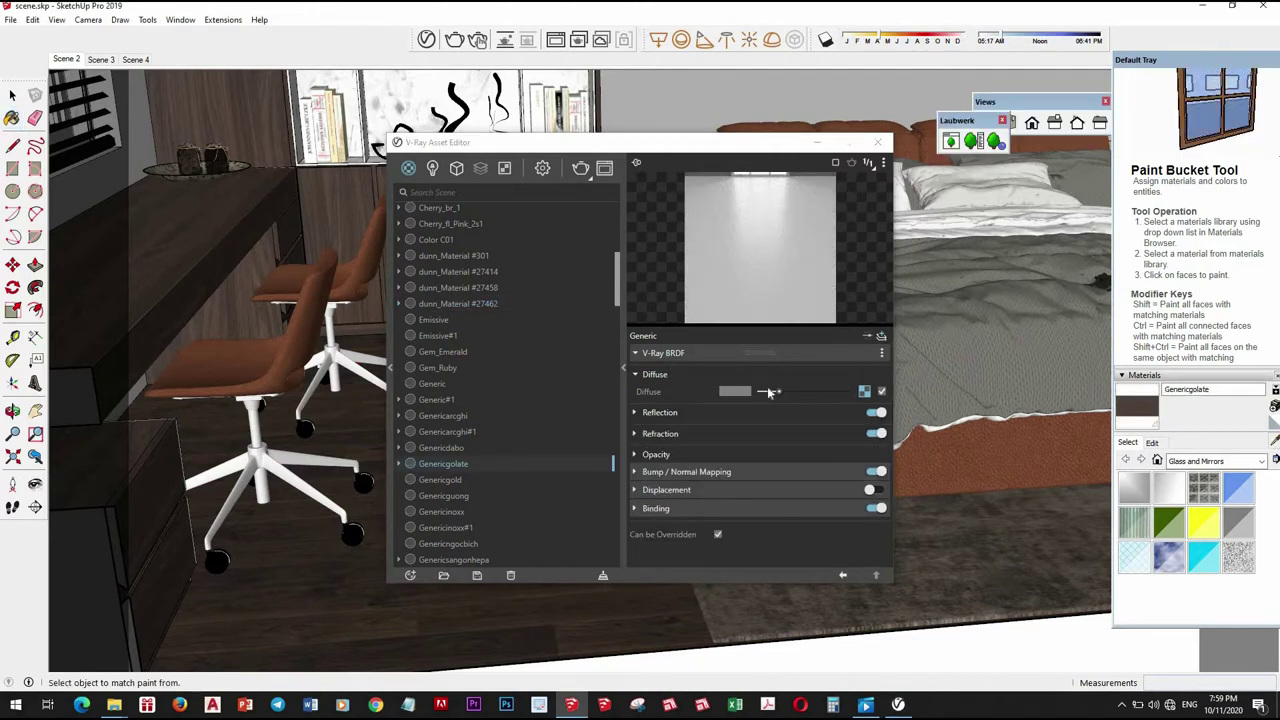
pyautogui.click(728, 414)
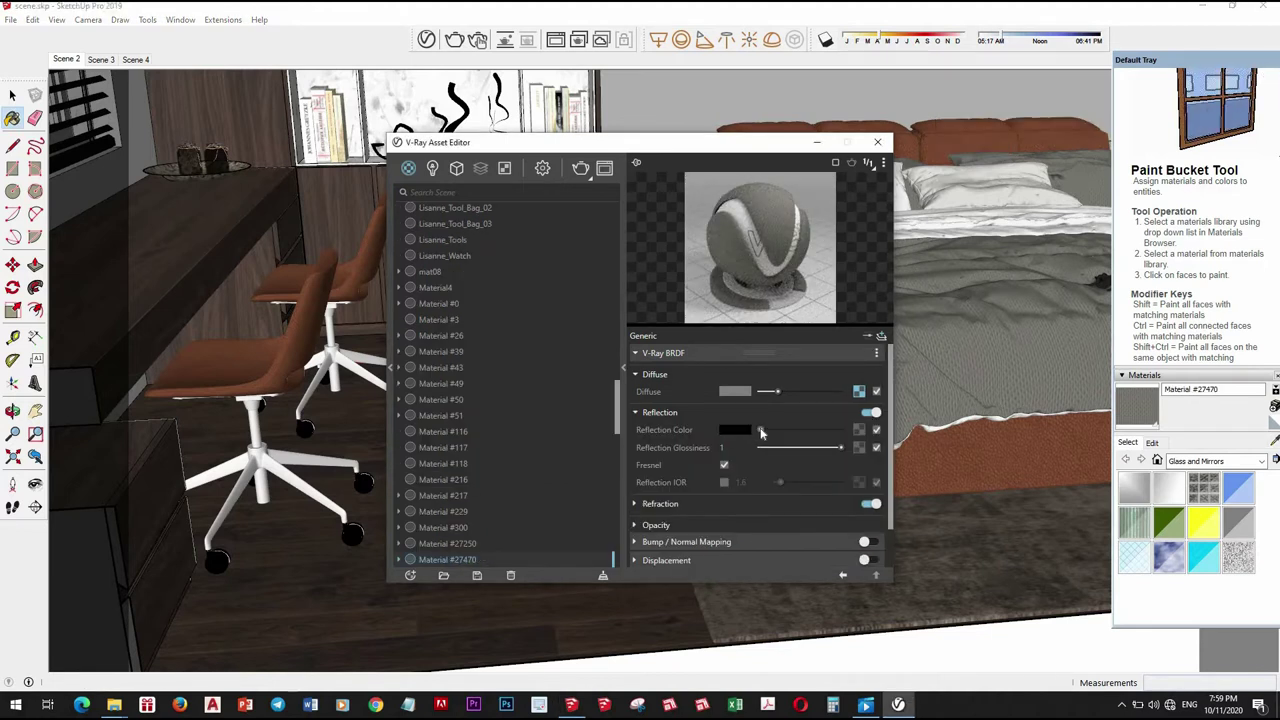
pyautogui.click(760, 432)
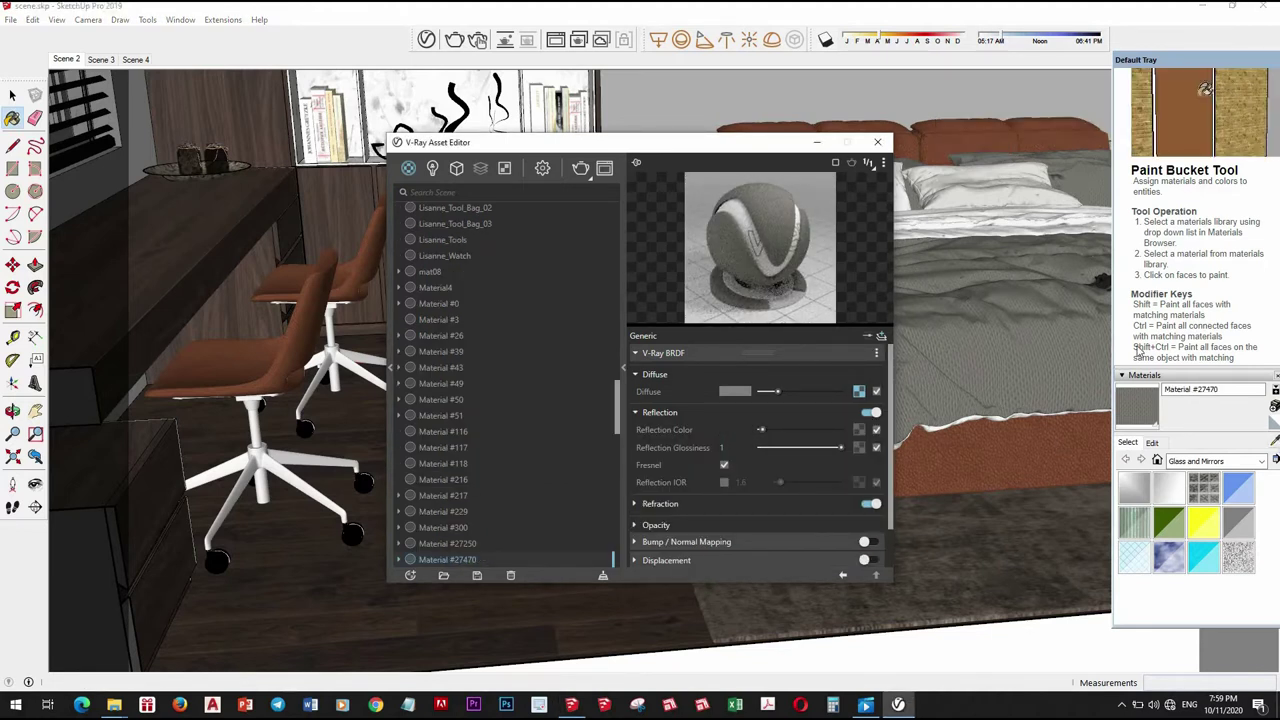
# Load Material #300 and set its reflection colour to dark grey
pyautogui.click(982, 176)
pyautogui.click(750, 412)
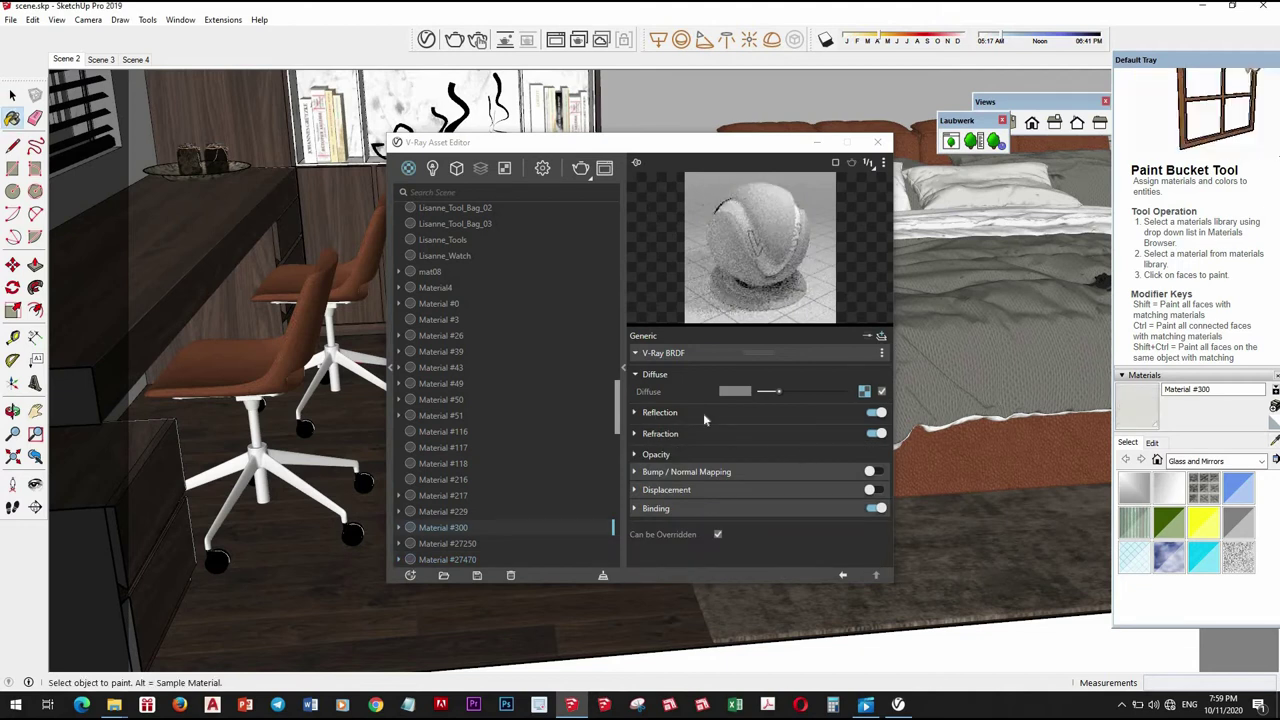
pyautogui.click(761, 430)
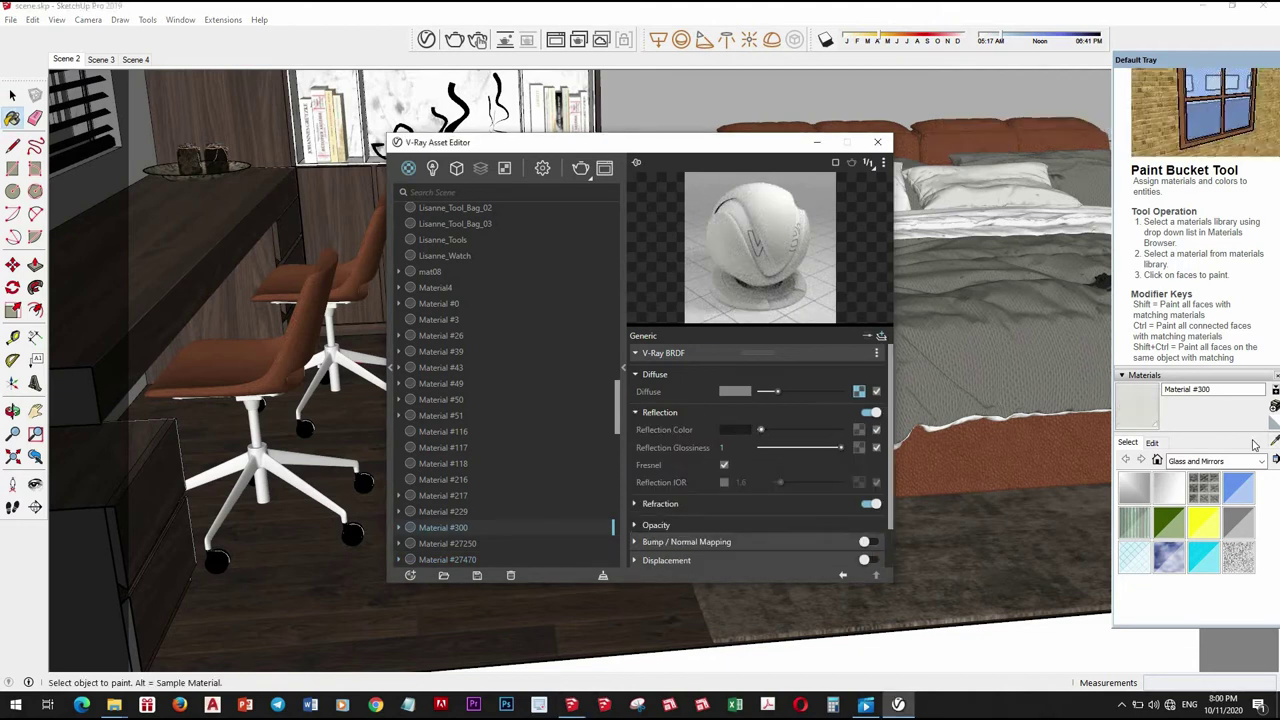
# Darken the brown Genericdabo's reflection colour slightly and close the V-Ray editor
pyautogui.click(957, 294)
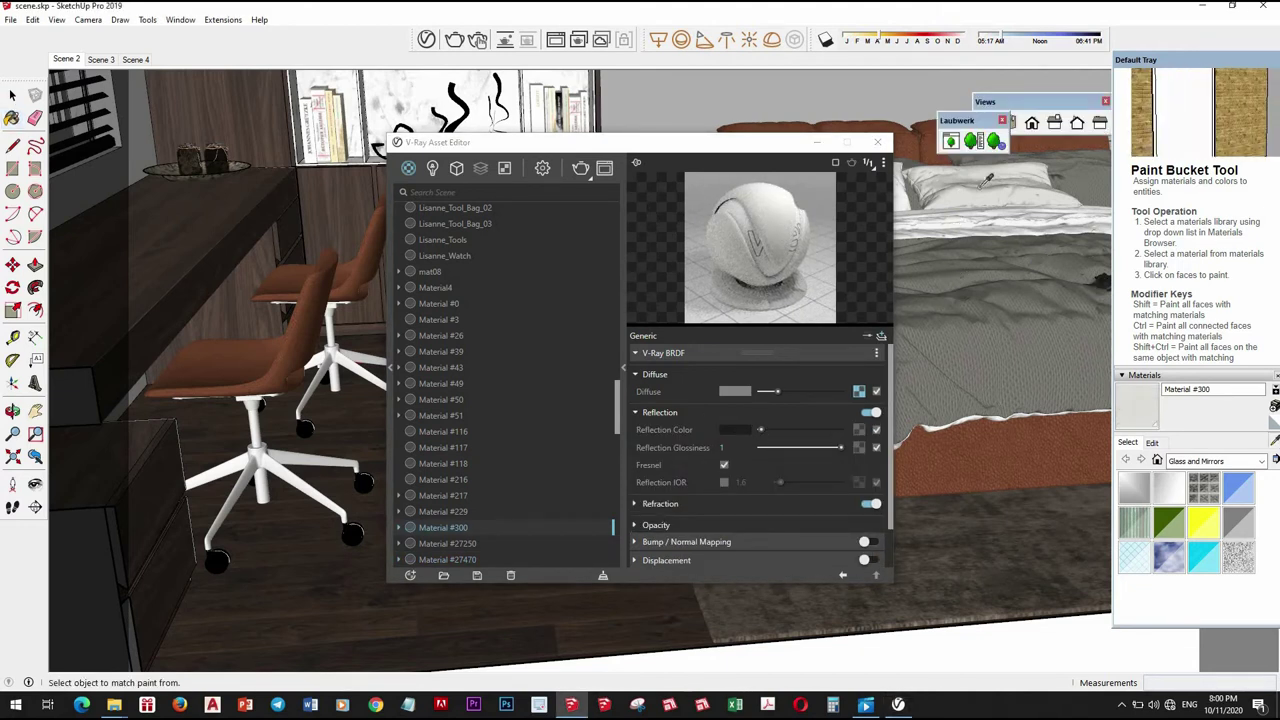
pyautogui.keyDown('alt'); pyautogui.click(888, 535); pyautogui.keyUp('alt')
pyautogui.click(675, 418)
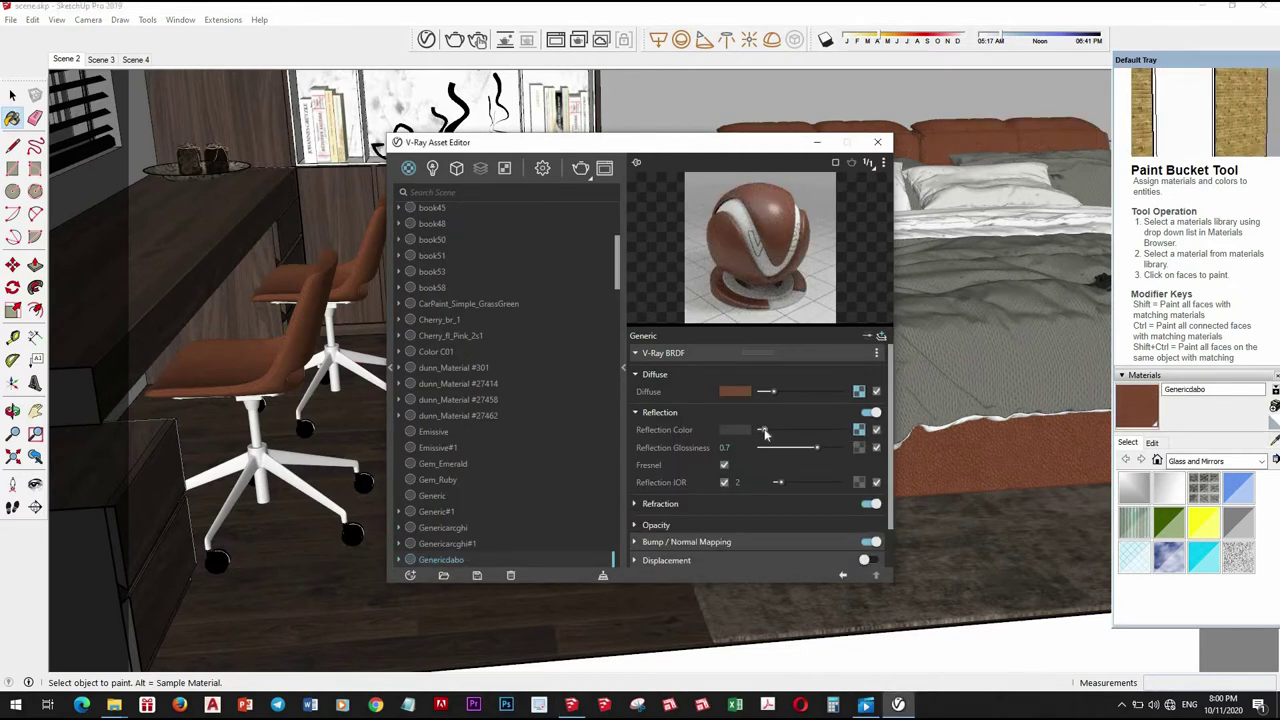
pyautogui.moveTo(765, 433); pyautogui.dragTo(763, 433)
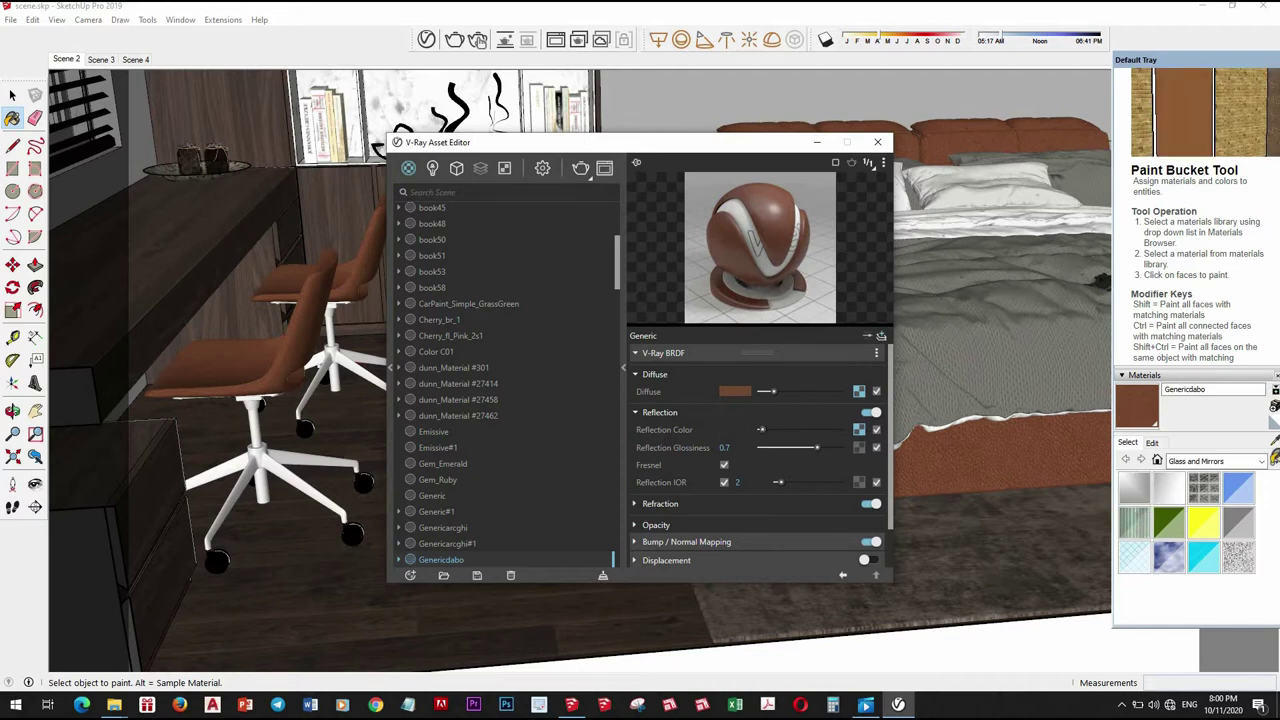
pyautogui.click(877, 142)
# Orbit up the bookshelf and sample its marble Genericarcghi#1 material
pyautogui.moveTo(657, 369); pyautogui.dragTo(658, 355, button='middle')
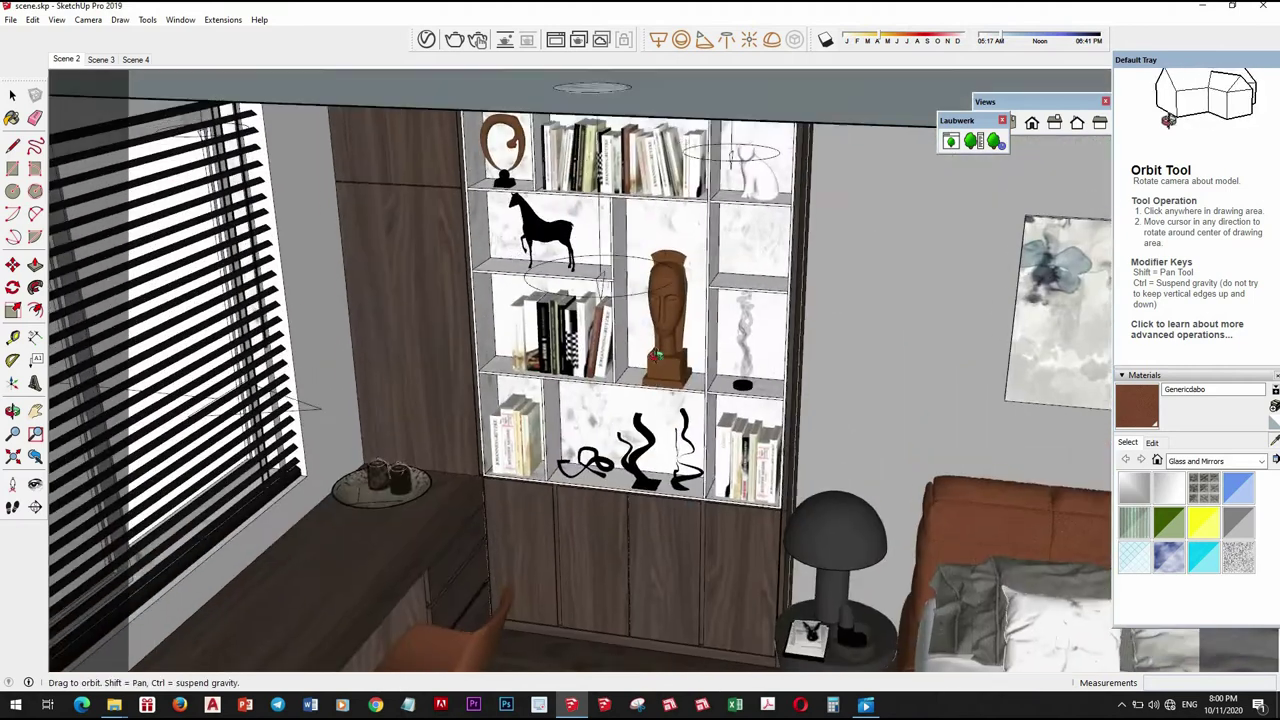
pyautogui.scroll(2, 657, 355)
pyautogui.scroll(3, 657, 355)
pyautogui.moveTo(657, 355); pyautogui.dragTo(660, 160, button='middle')
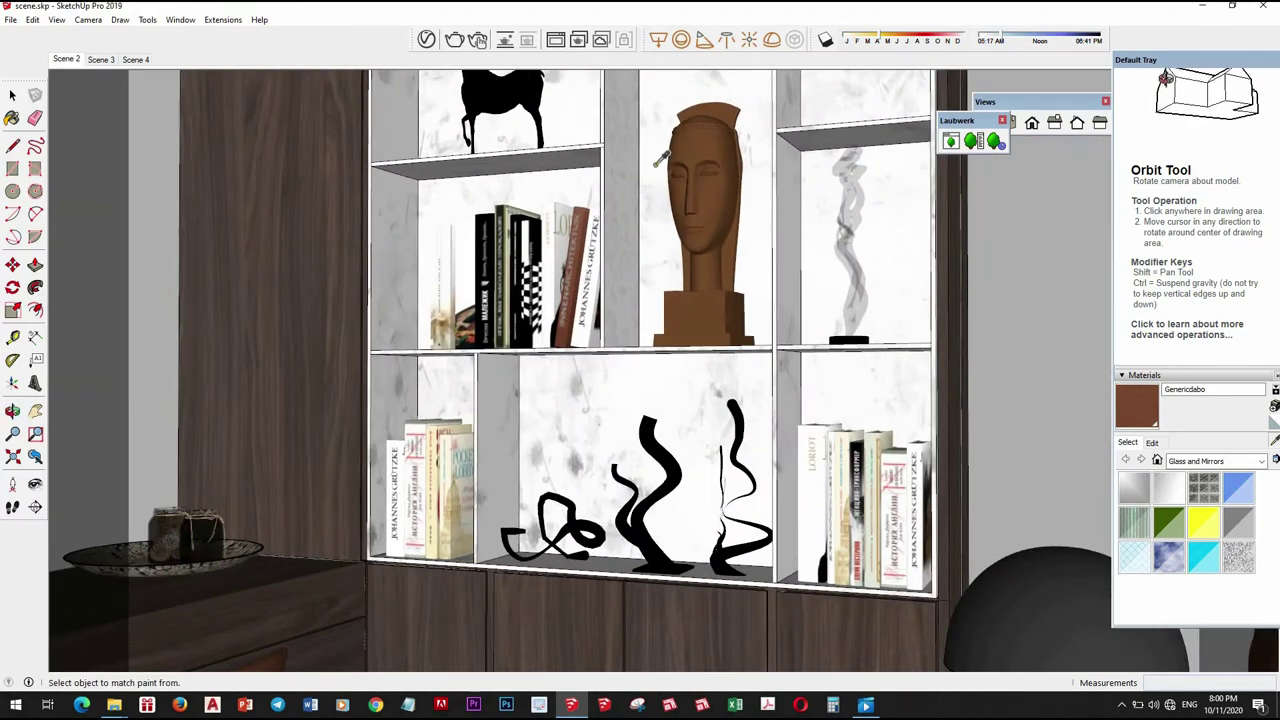
pyautogui.keyDown('alt'); pyautogui.click(658, 160); pyautogui.keyUp('alt')
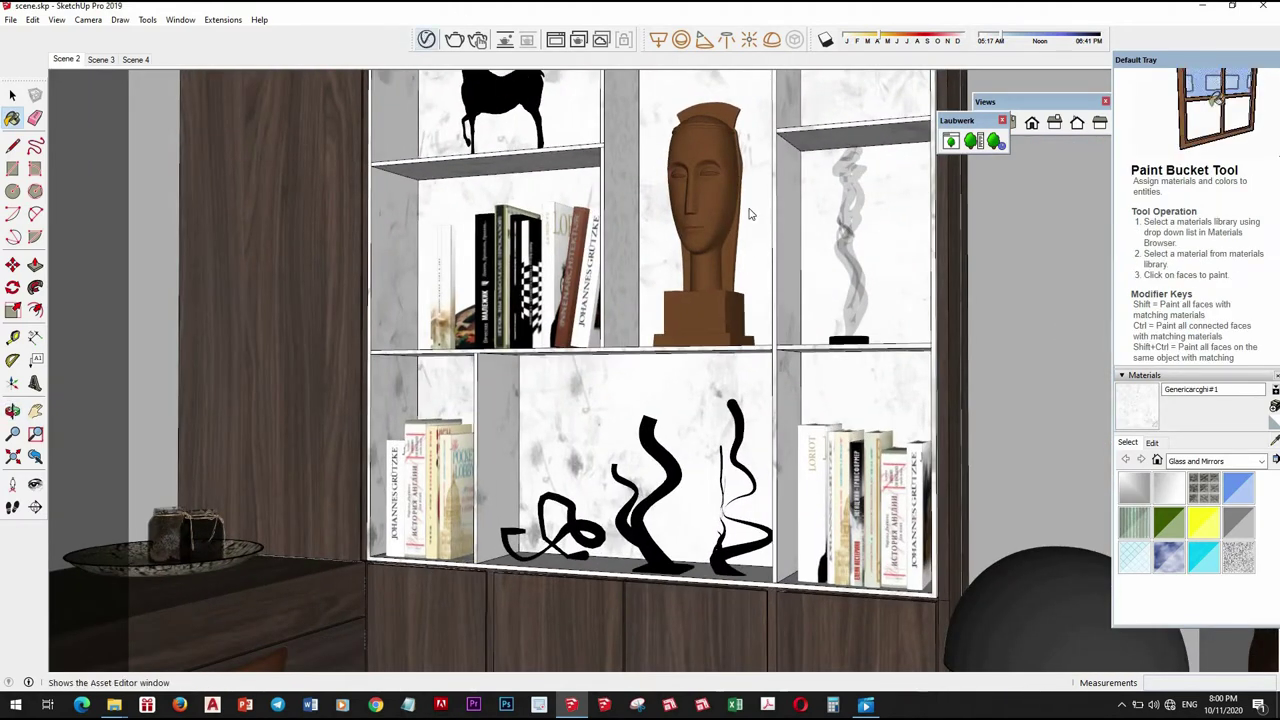
# Set the marble's reflection glossiness to 0.8 in the Asset Editor
pyautogui.moveTo(555, 136); pyautogui.dragTo(370, 126)
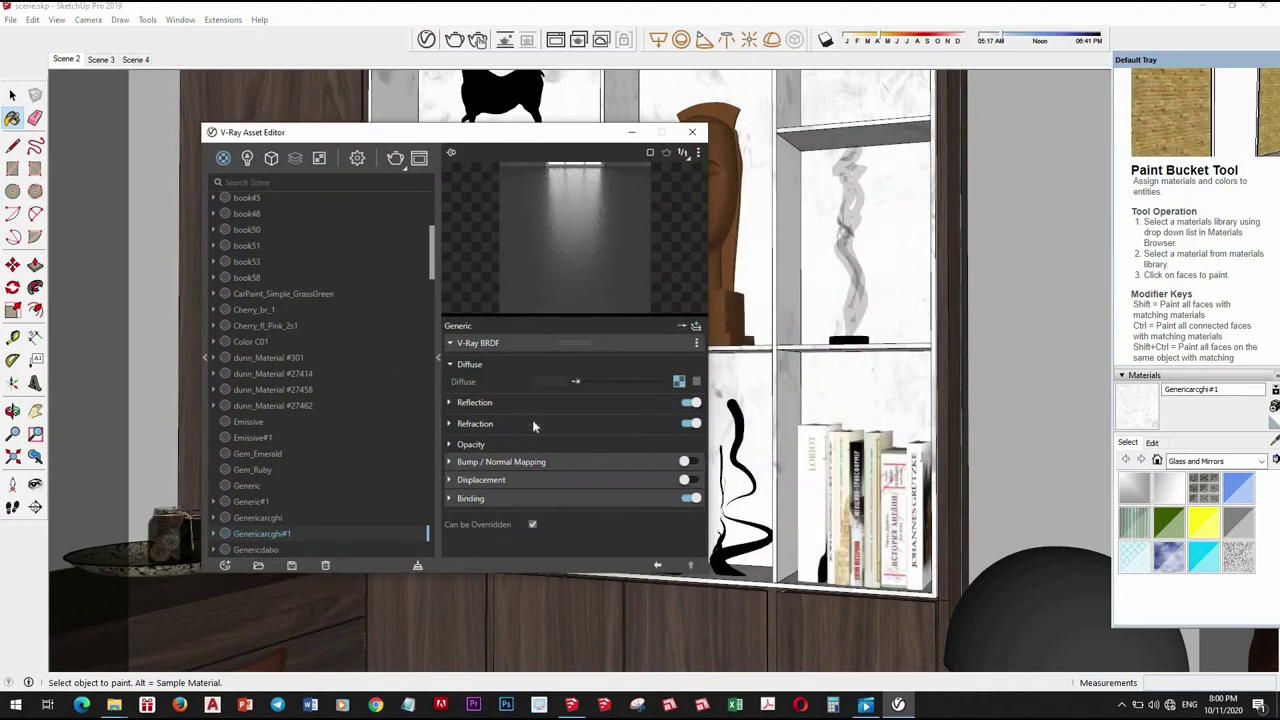
pyautogui.click(474, 402)
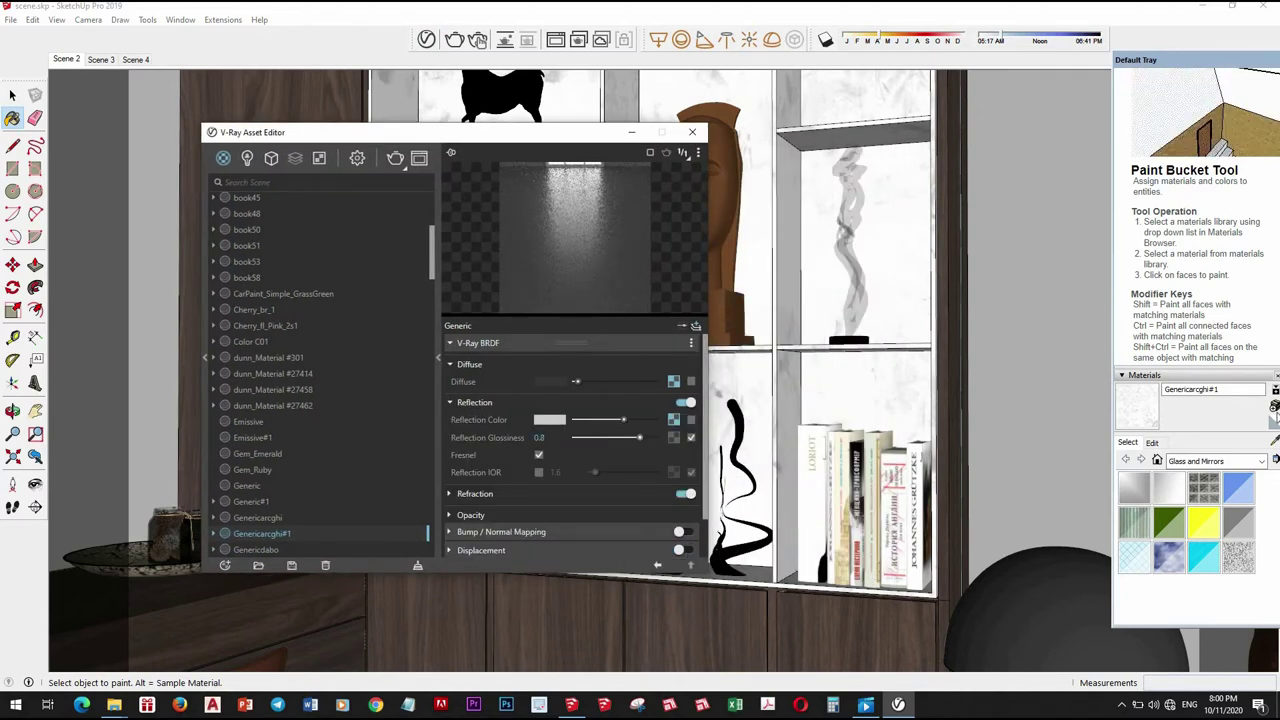
pyautogui.moveTo(635, 441); pyautogui.dragTo(639, 438)
pyautogui.moveTo(979, 443); pyautogui.dragTo(731, 447, button='middle')
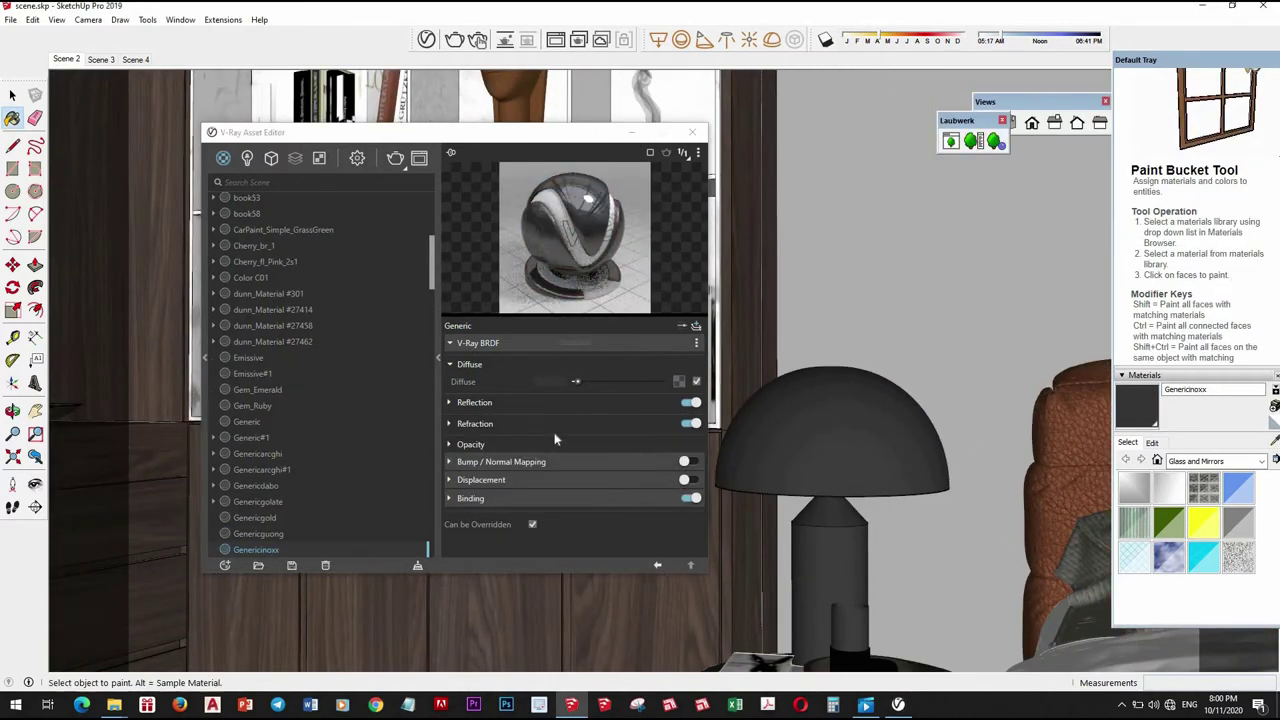
# Review the lamp's reflection, then sample the flower wall art's Generic#1 and view its reflection
pyautogui.click(547, 402)
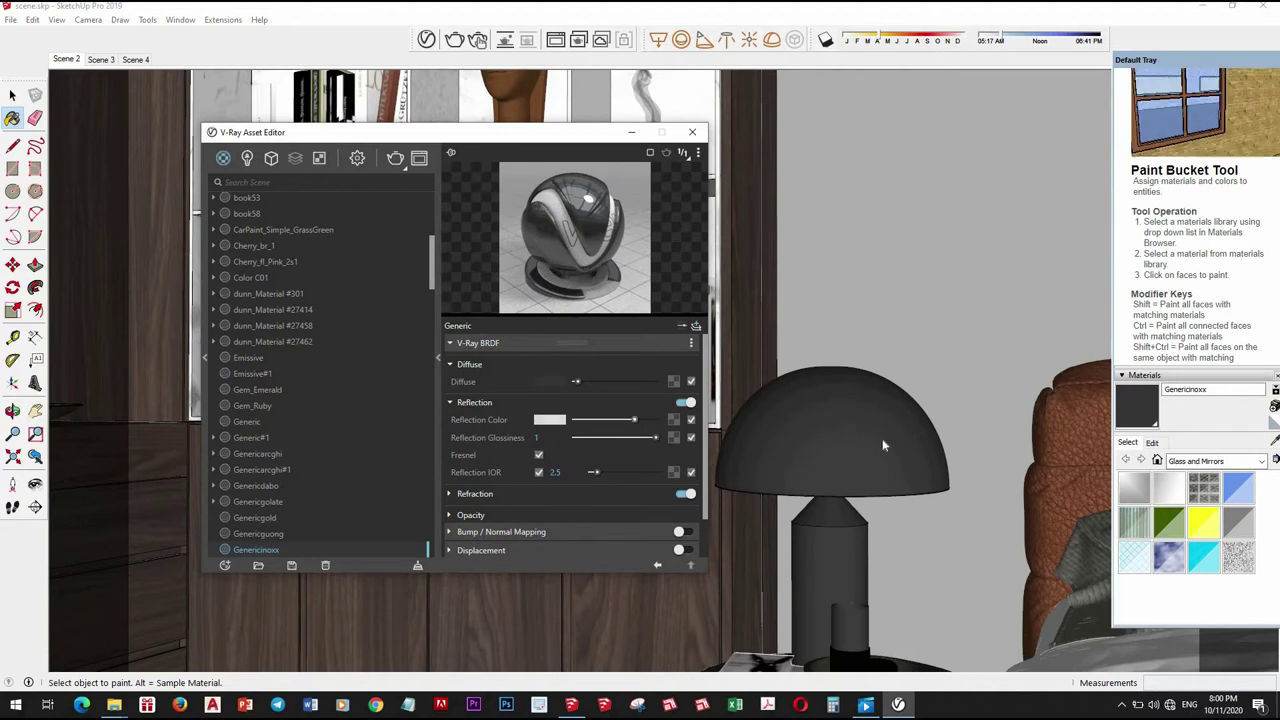
pyautogui.moveTo(980, 430); pyautogui.dragTo(890, 425, button='middle')
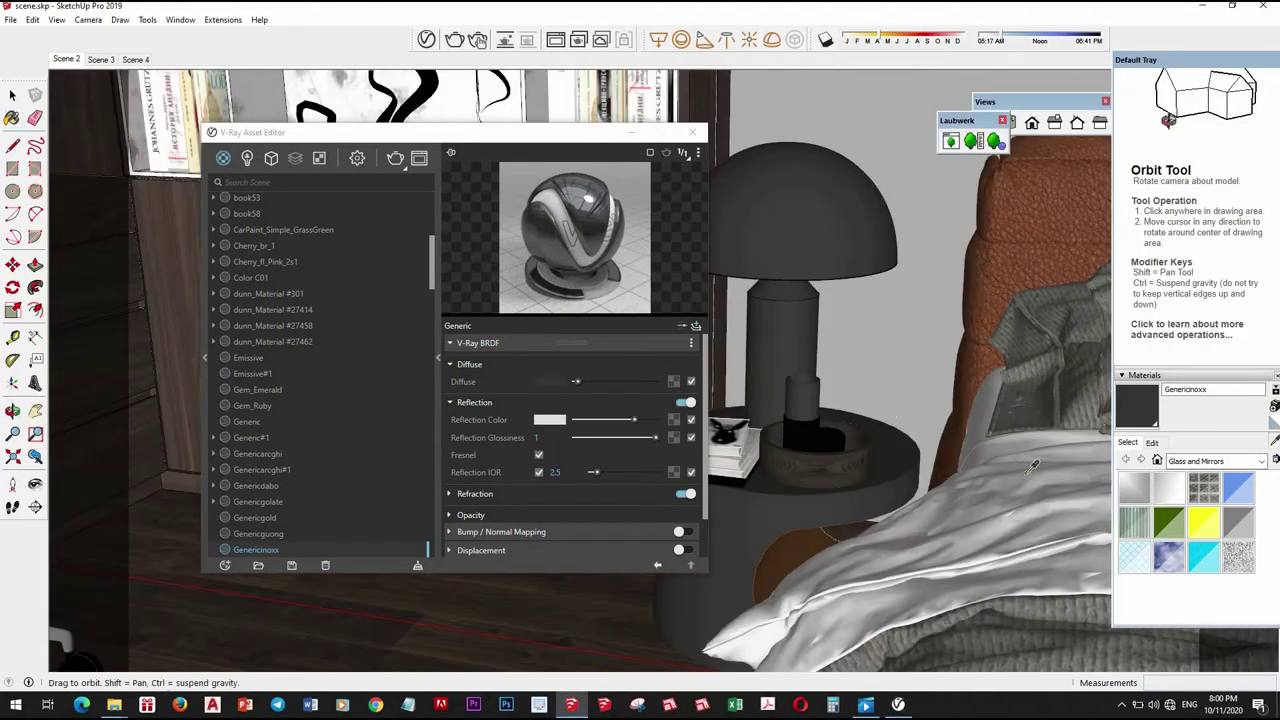
pyautogui.moveTo(1030, 467); pyautogui.dragTo(1020, 490, button='middle')
pyautogui.moveTo(720, 268); pyautogui.dragTo(982, 268, button='middle')
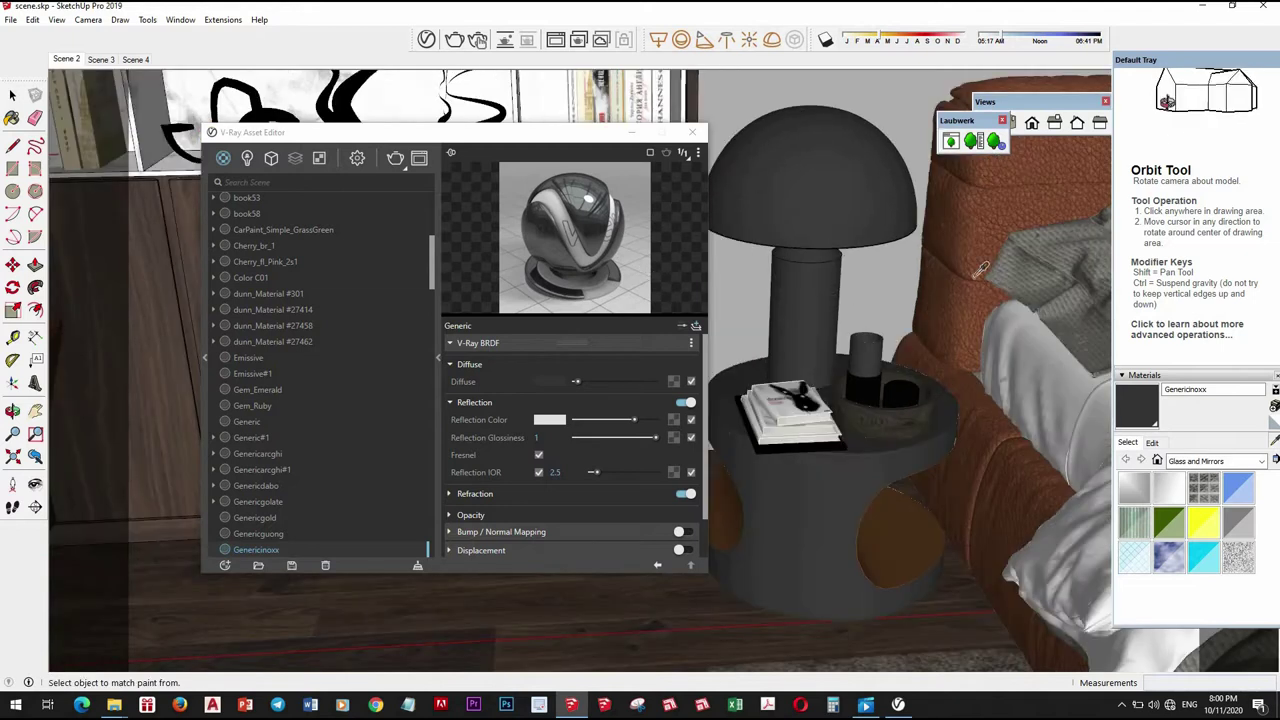
pyautogui.moveTo(955, 340)
pyautogui.mouseDown(button='middle')
pyautogui.moveTo(1000, 290)
pyautogui.moveTo(973, 338)
pyautogui.mouseUp(button='middle')
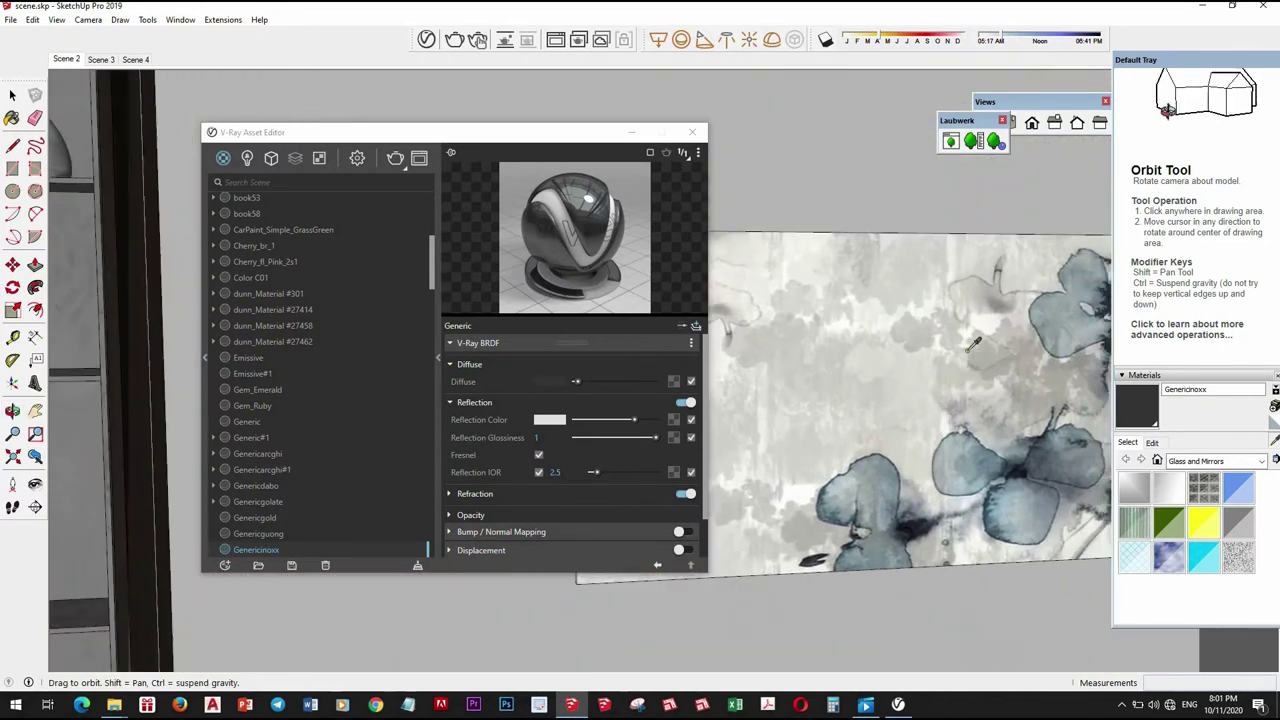
pyautogui.keyDown('alt'); pyautogui.click(973, 338); pyautogui.keyUp('alt')
pyautogui.click(500, 402)
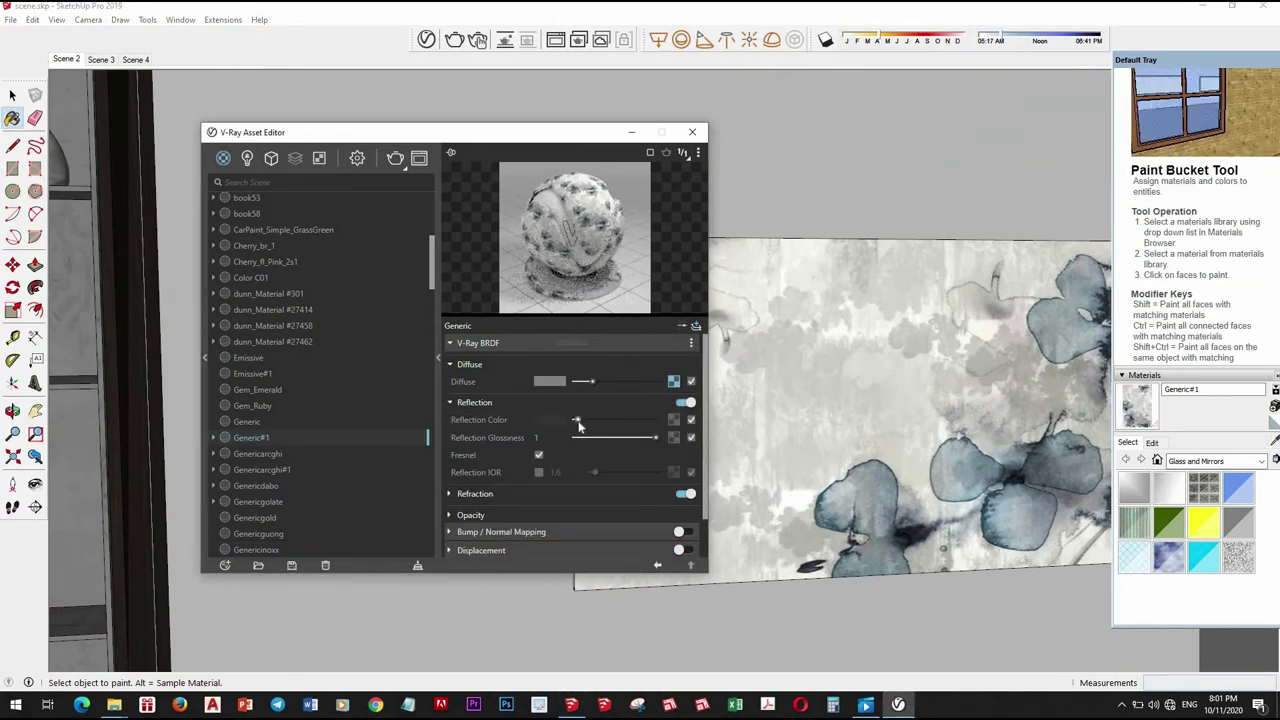
# Orbit out to a wider room view and sample the ottoman base's metal material
pyautogui.moveTo(1010, 407)
pyautogui.mouseDown(button='middle')
pyautogui.moveTo(876, 273)
pyautogui.moveTo(1002, 365)
pyautogui.moveTo(943, 437)
pyautogui.moveTo(902, 578)
pyautogui.moveTo(718, 405)
pyautogui.mouseUp(button='middle')
pyautogui.scroll(3, 848, 541)
pyautogui.scroll(3, 848, 541)
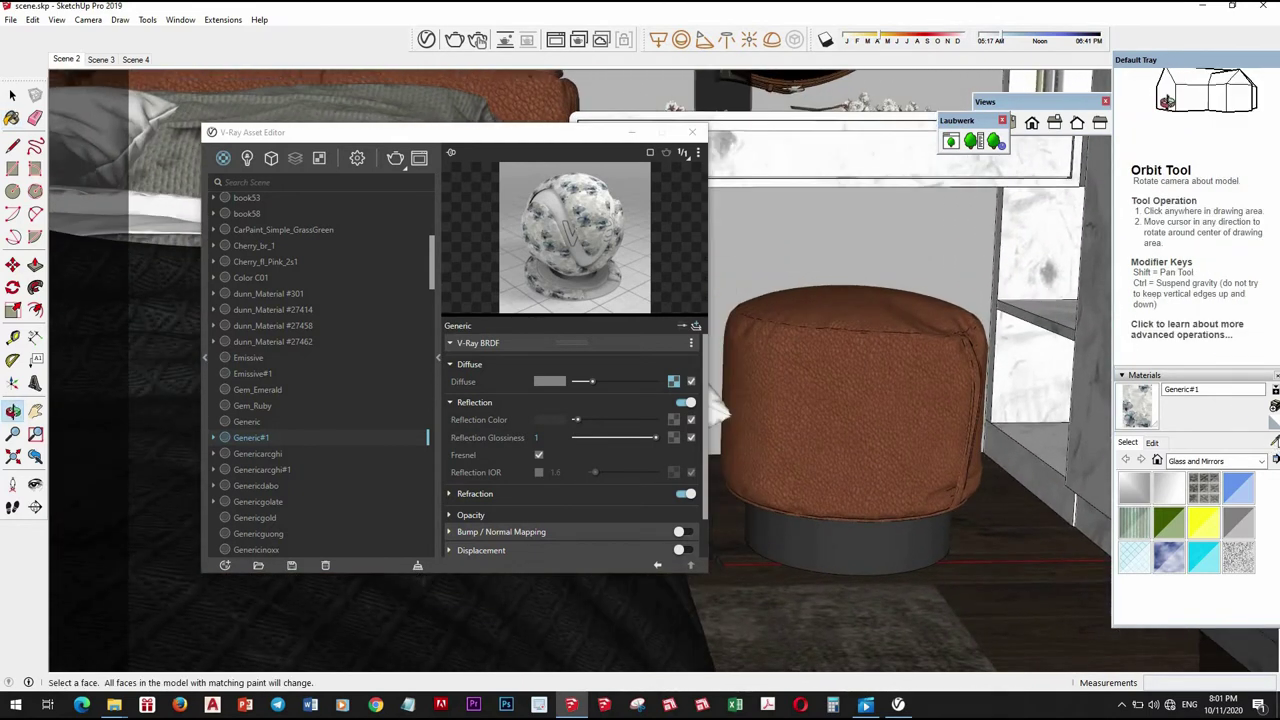
pyautogui.keyDown('alt'); pyautogui.click(897, 535); pyautogui.keyUp('alt')
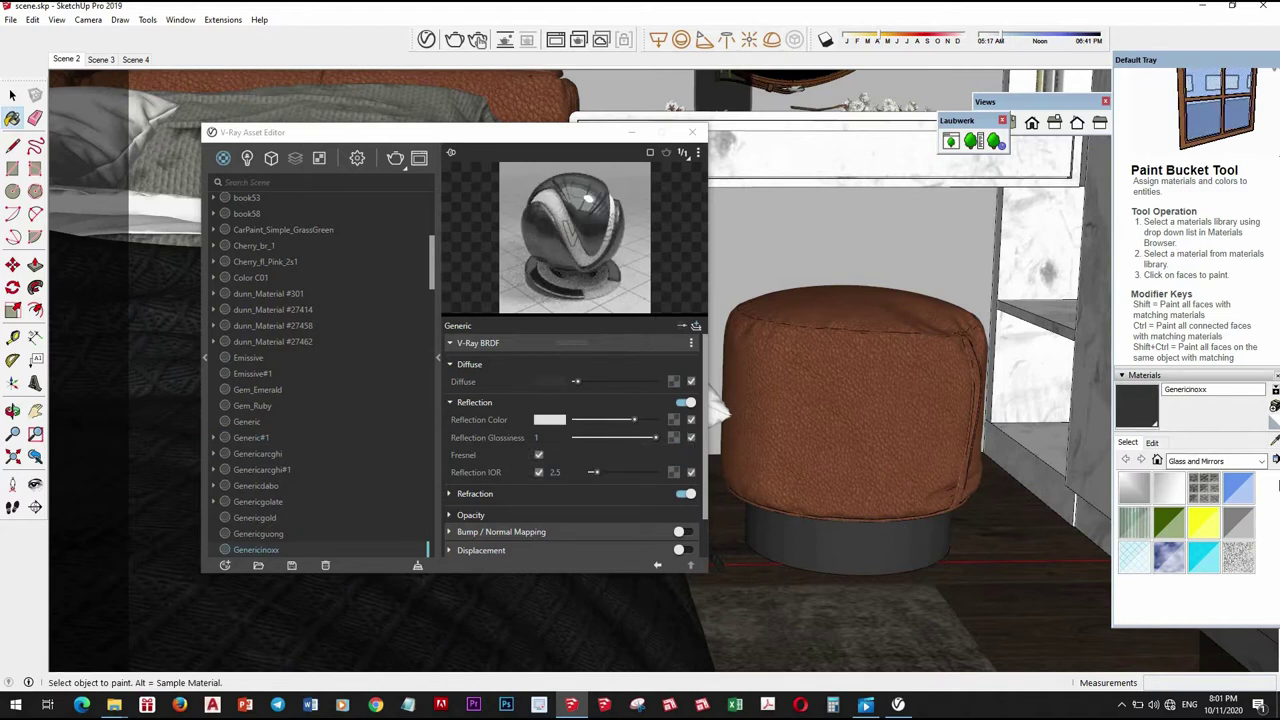
# Orbit toward the wooden rod and sample its gold Material~1goldnhe
pyautogui.moveTo(823, 546); pyautogui.dragTo(907, 452, button='middle')
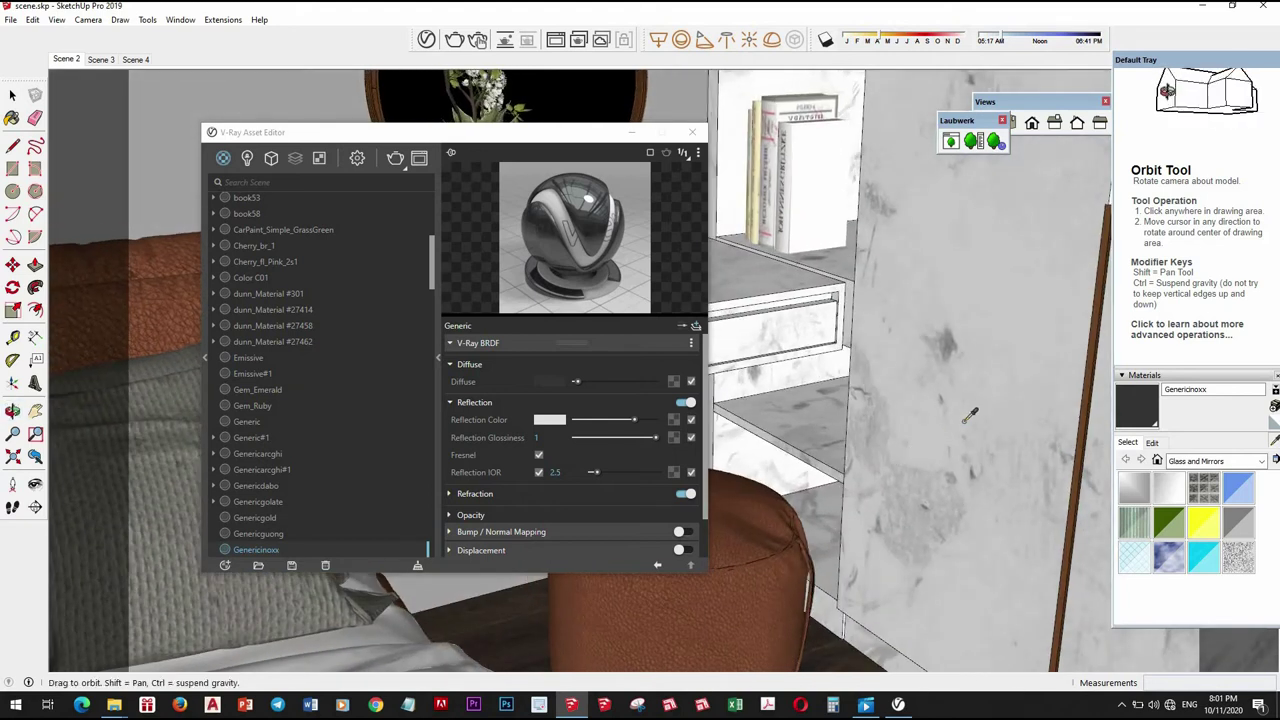
pyautogui.moveTo(968, 416); pyautogui.dragTo(996, 290, button='middle')
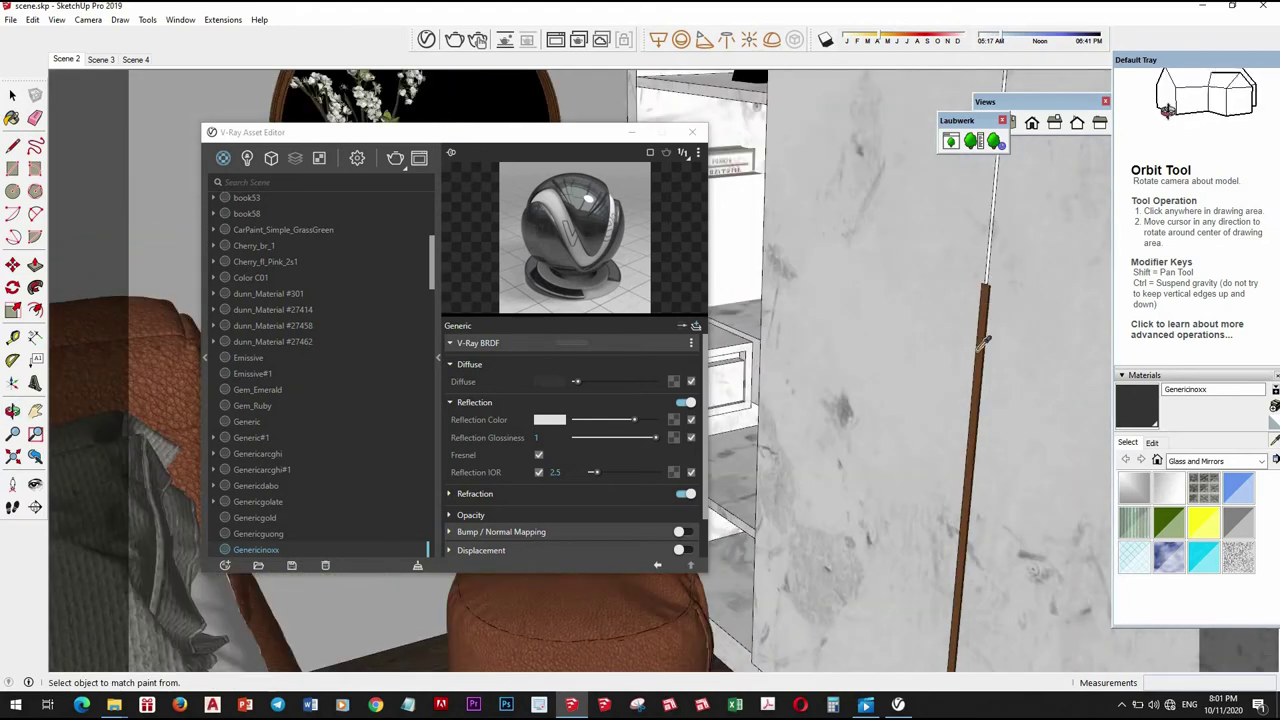
pyautogui.moveTo(985, 340); pyautogui.dragTo(980, 345, button='middle')
pyautogui.keyDown('alt'); pyautogui.click(978, 340); pyautogui.keyUp('alt')
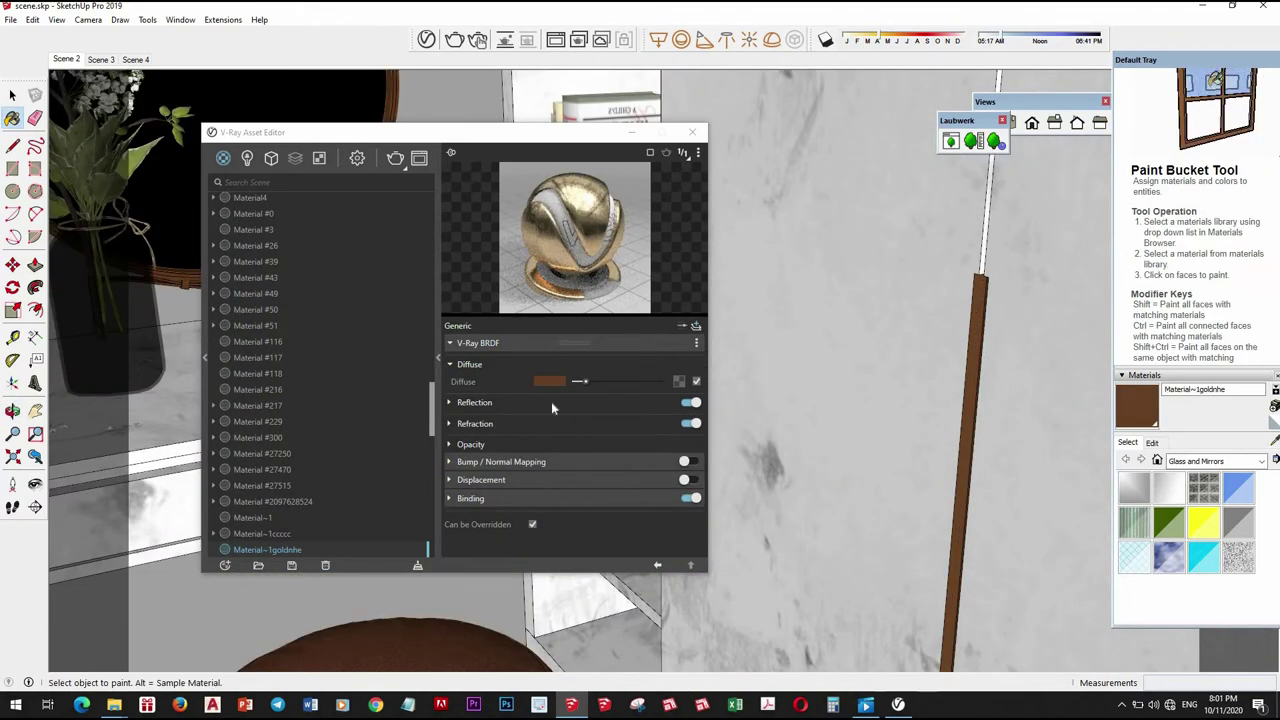
# Set the gold material's reflection glossiness to 0.9 under Reflection, then close the V-Ray editor
pyautogui.click(551, 402)
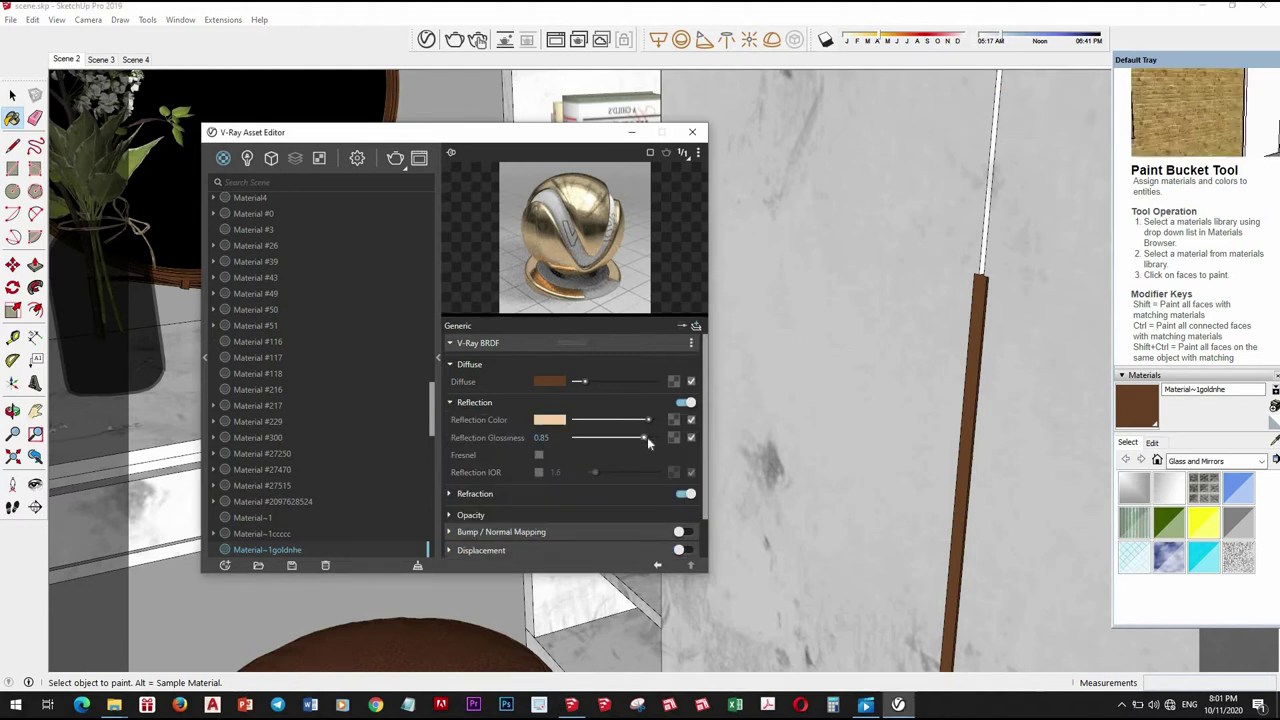
pyautogui.click(647, 437)
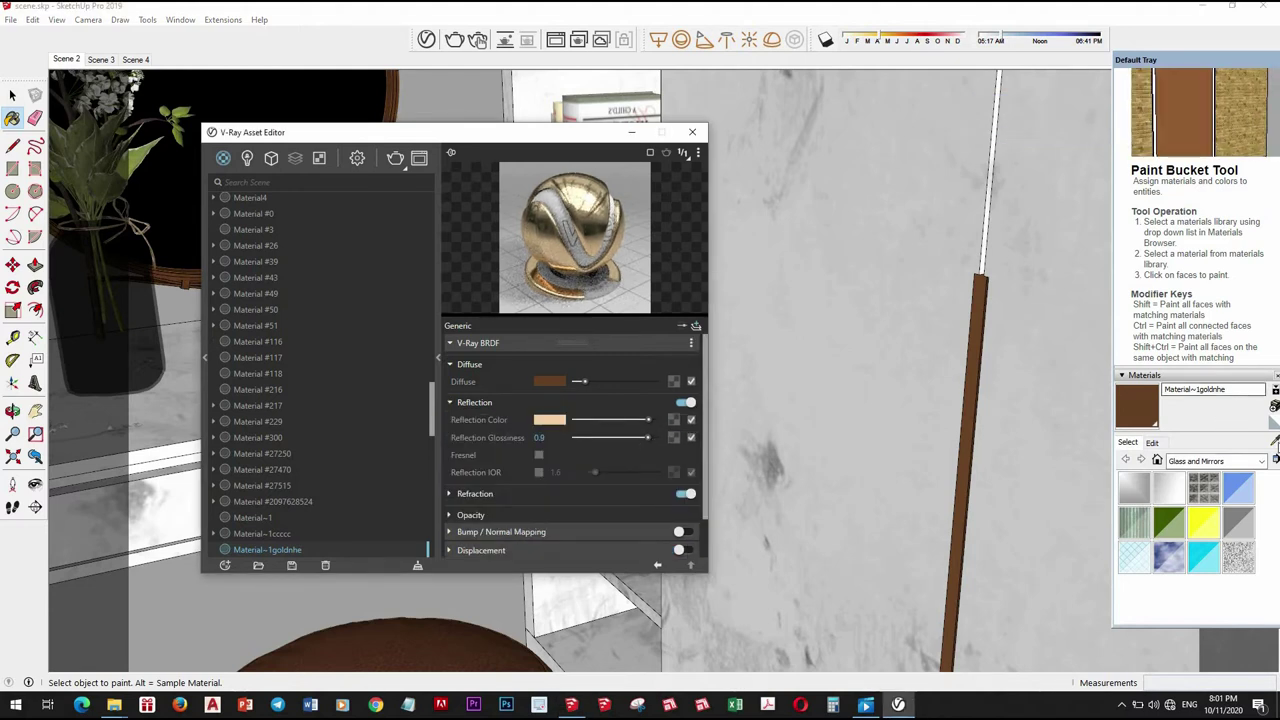
pyautogui.press('alt')
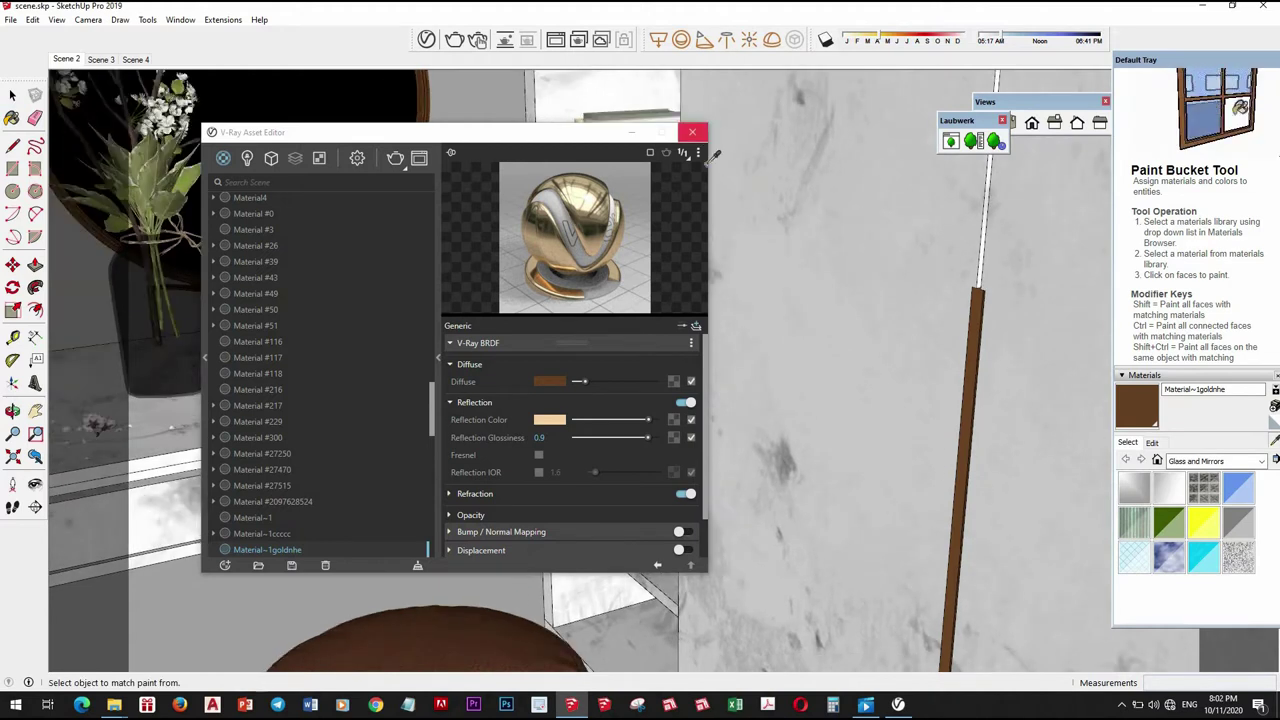
pyautogui.click(692, 132)
pyautogui.moveTo(577, 362)
pyautogui.mouseDown(button='middle')
pyautogui.moveTo(594, 366)
pyautogui.moveTo(229, 94)
pyautogui.mouseUp(button='middle')
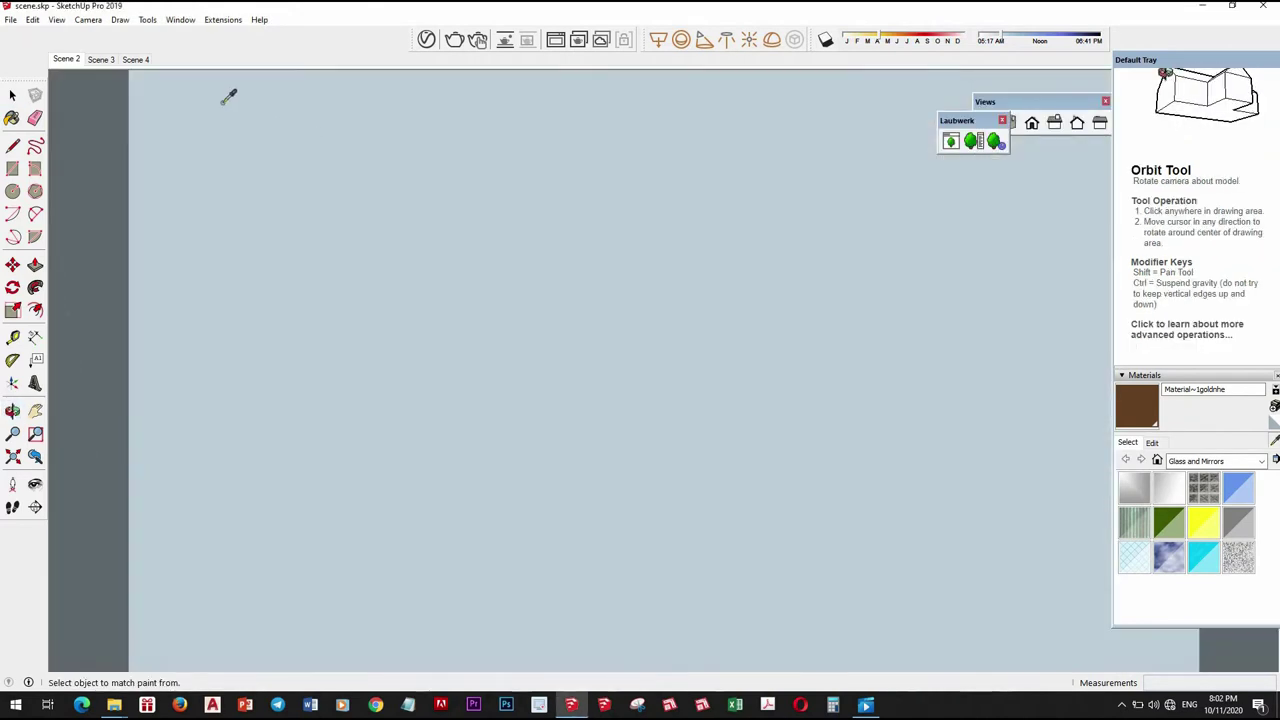
# Switch to Scene 4, get a close view of the blinds and sample Blindscaiccc
pyautogui.click(135, 59)
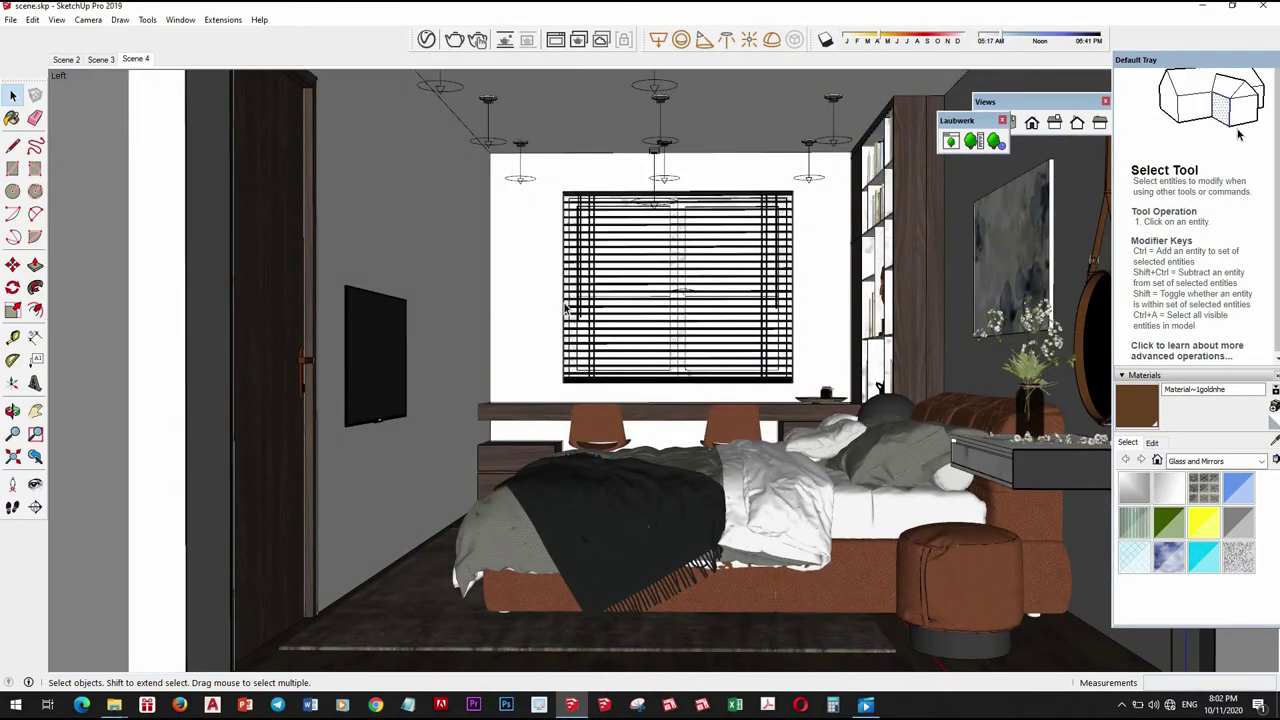
pyautogui.scroll(3, 566, 308)
pyautogui.scroll(-2, 566, 308)
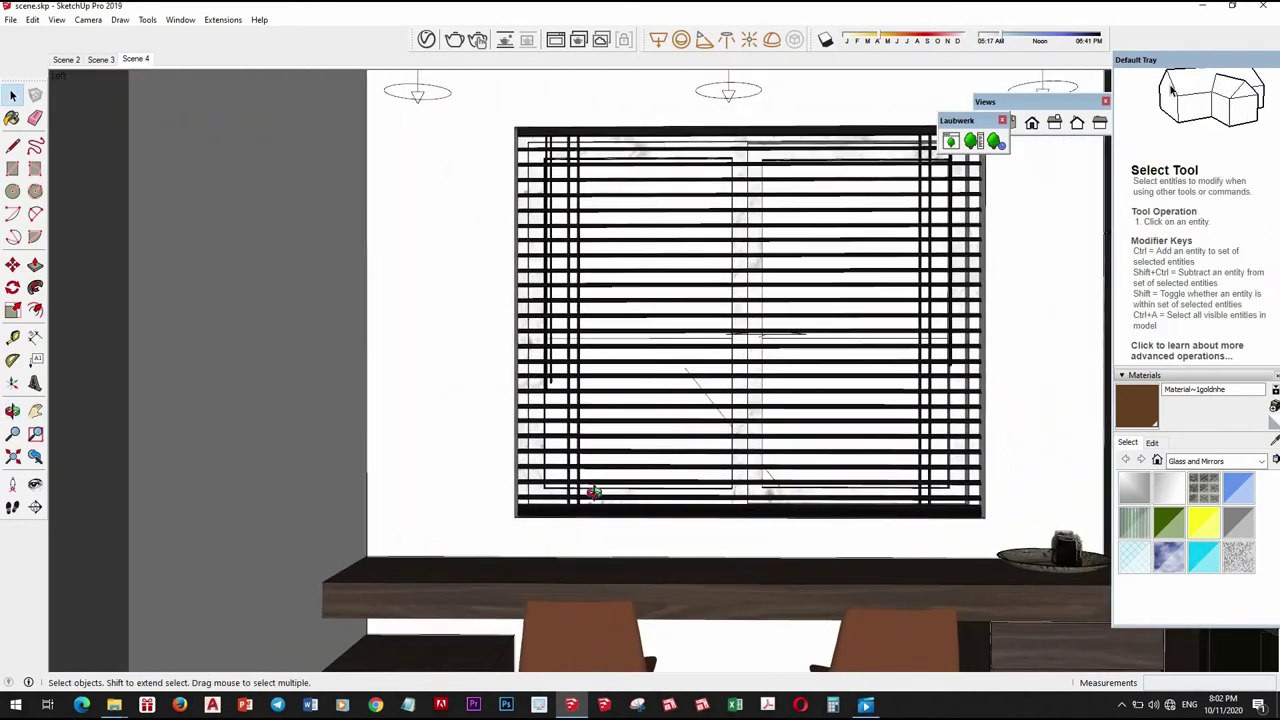
pyautogui.moveTo(566, 308)
pyautogui.mouseDown(button='middle')
pyautogui.moveTo(633, 480)
pyautogui.moveTo(749, 603)
pyautogui.moveTo(726, 523)
pyautogui.moveTo(740, 594)
pyautogui.moveTo(770, 580)
pyautogui.mouseUp(button='middle')
pyautogui.click(1274, 441)
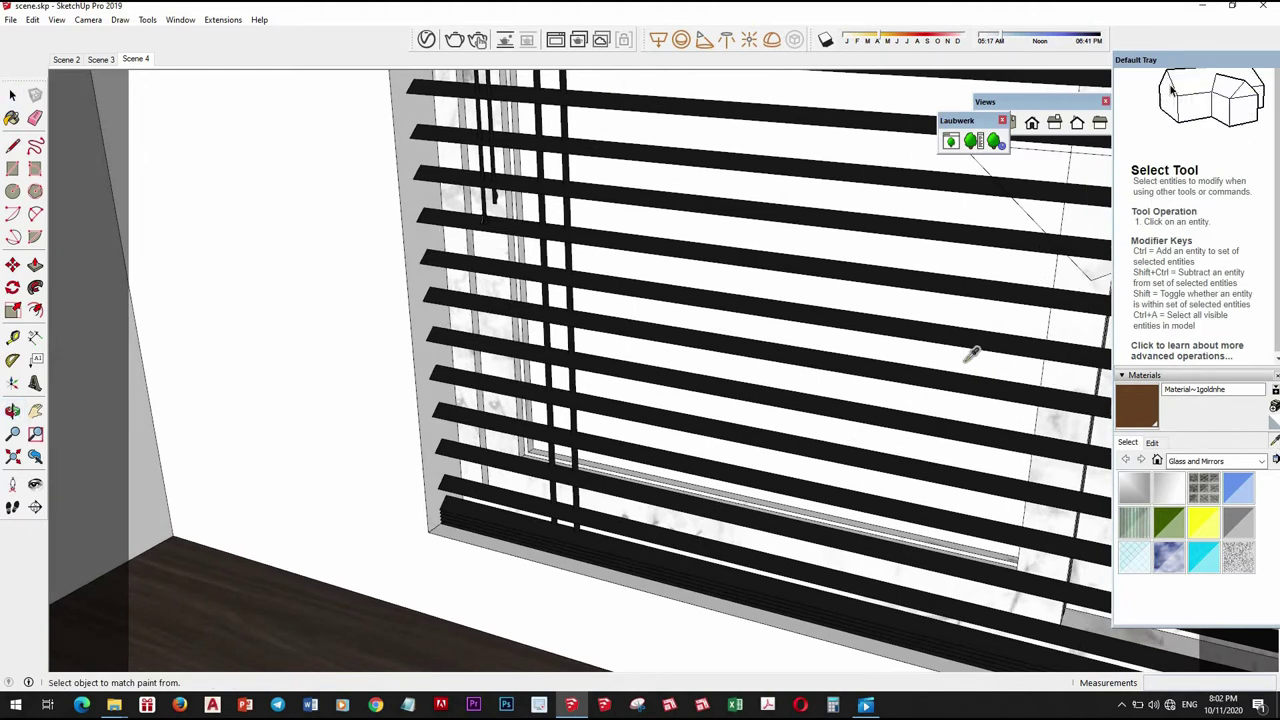
pyautogui.click(873, 323)
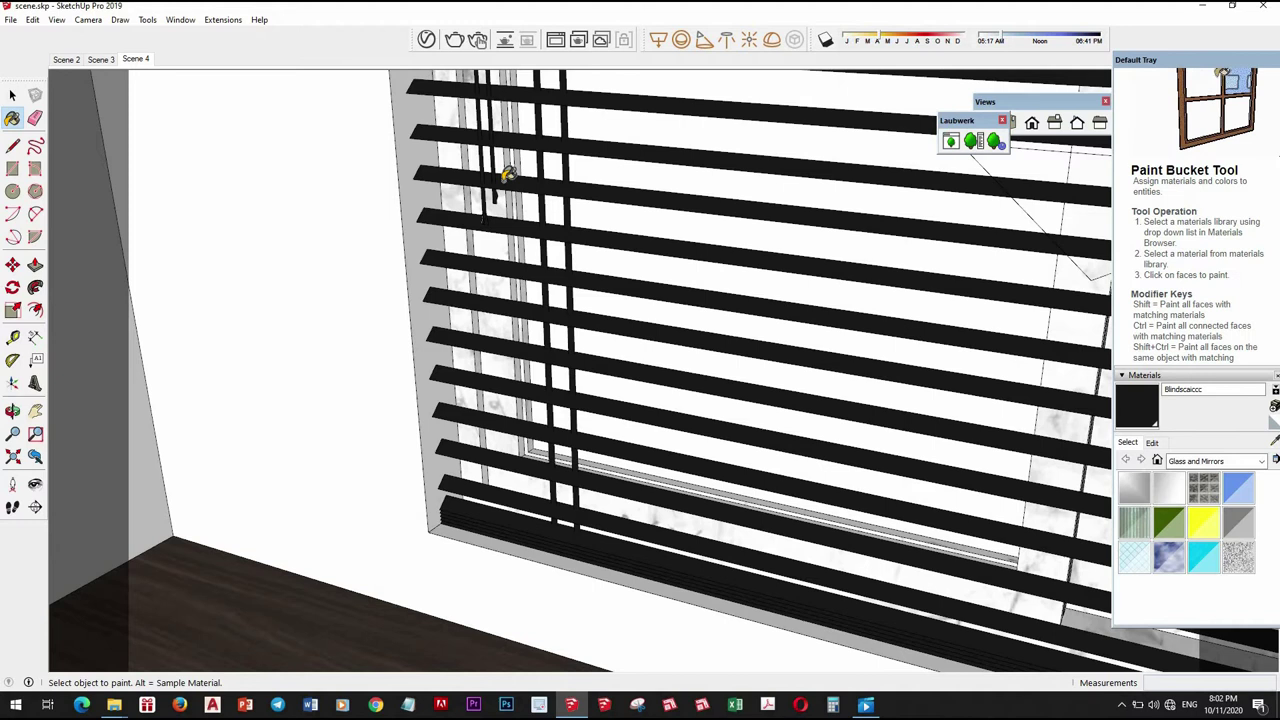
# Set the blinds' reflection glossiness to 0.85 in the Asset Editor, then close it
pyautogui.click(427, 39)
pyautogui.moveTo(468, 152); pyautogui.dragTo(268, 148)
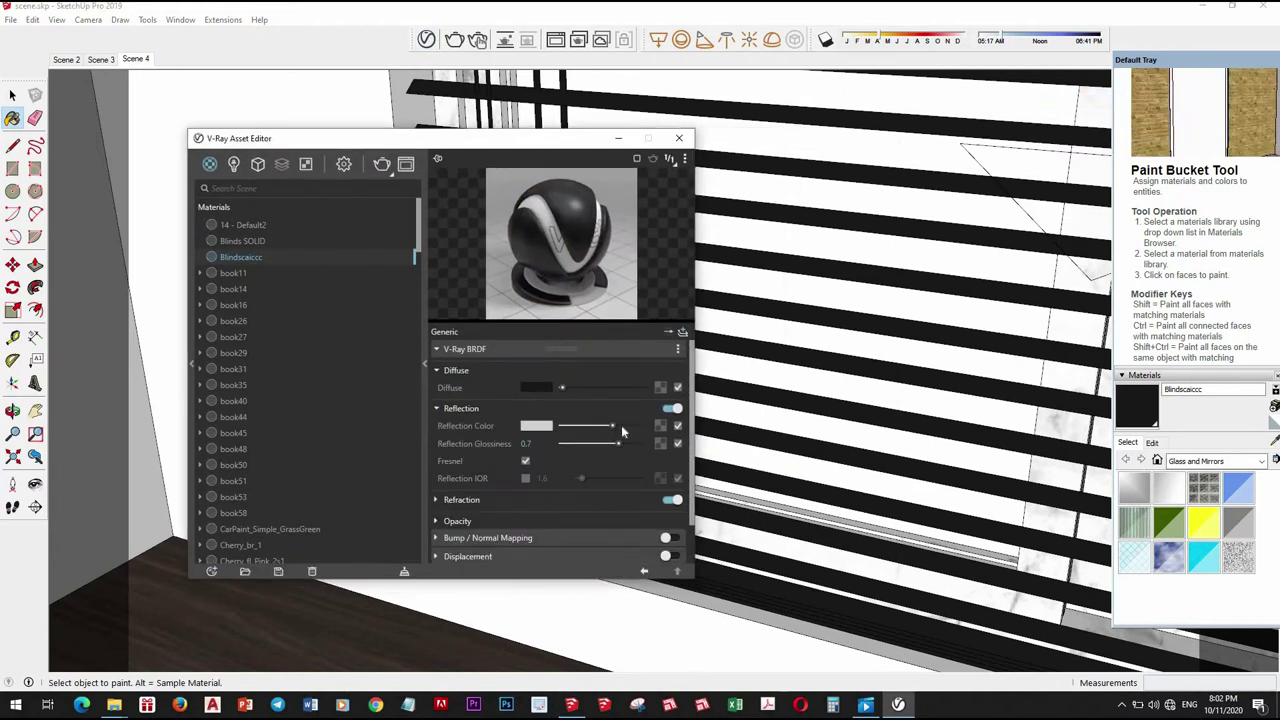
pyautogui.click(461, 408)
pyautogui.click(627, 443)
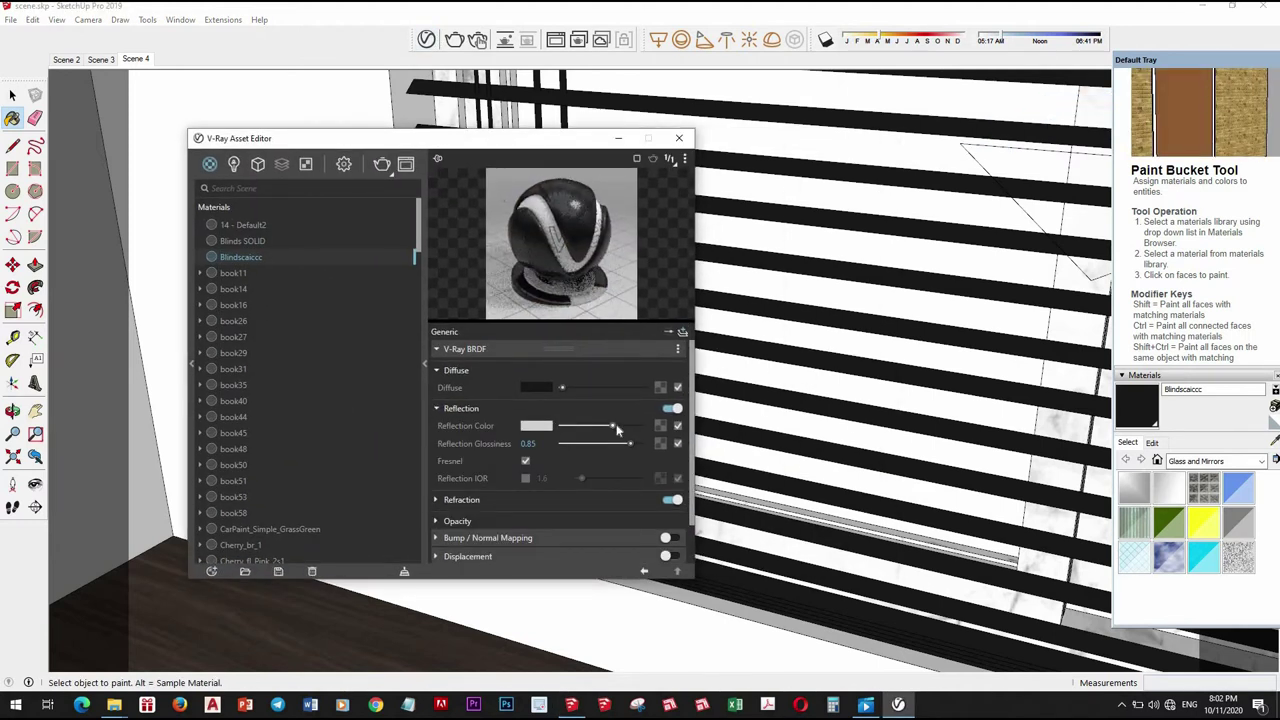
pyautogui.moveTo(612, 426); pyautogui.dragTo(608, 426)
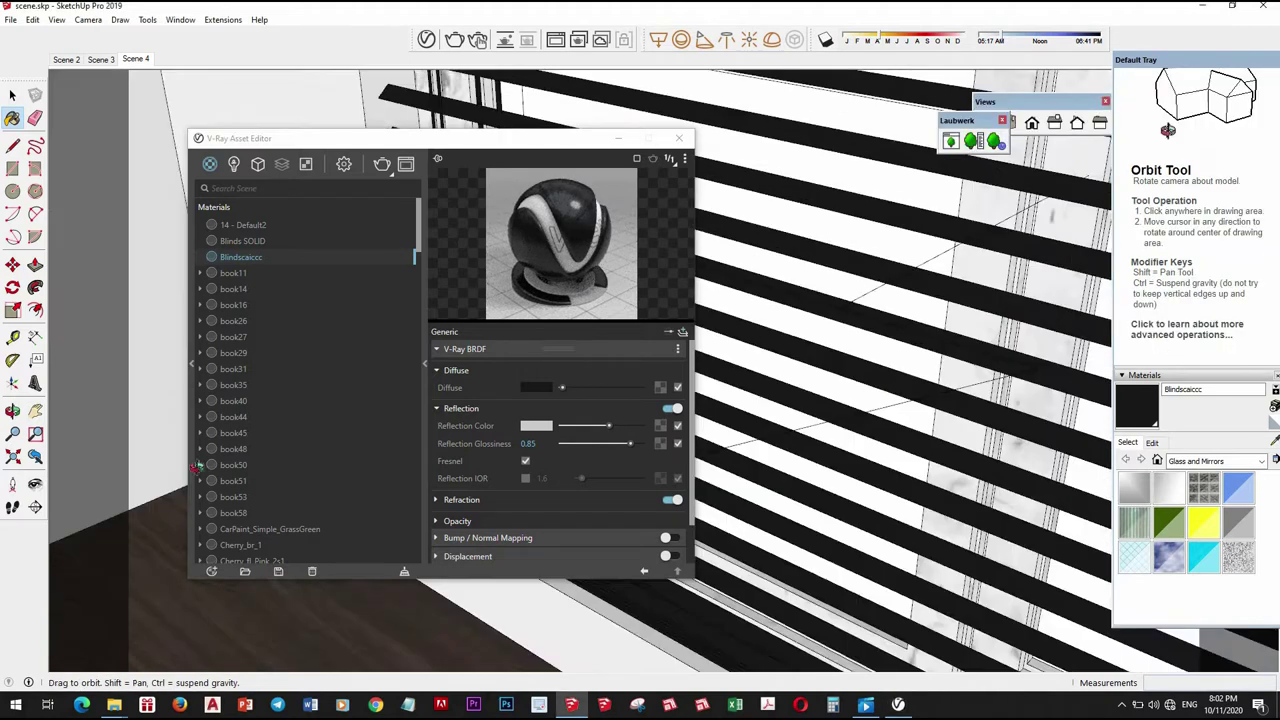
pyautogui.moveTo(678, 487); pyautogui.dragTo(448, 180, button='middle')
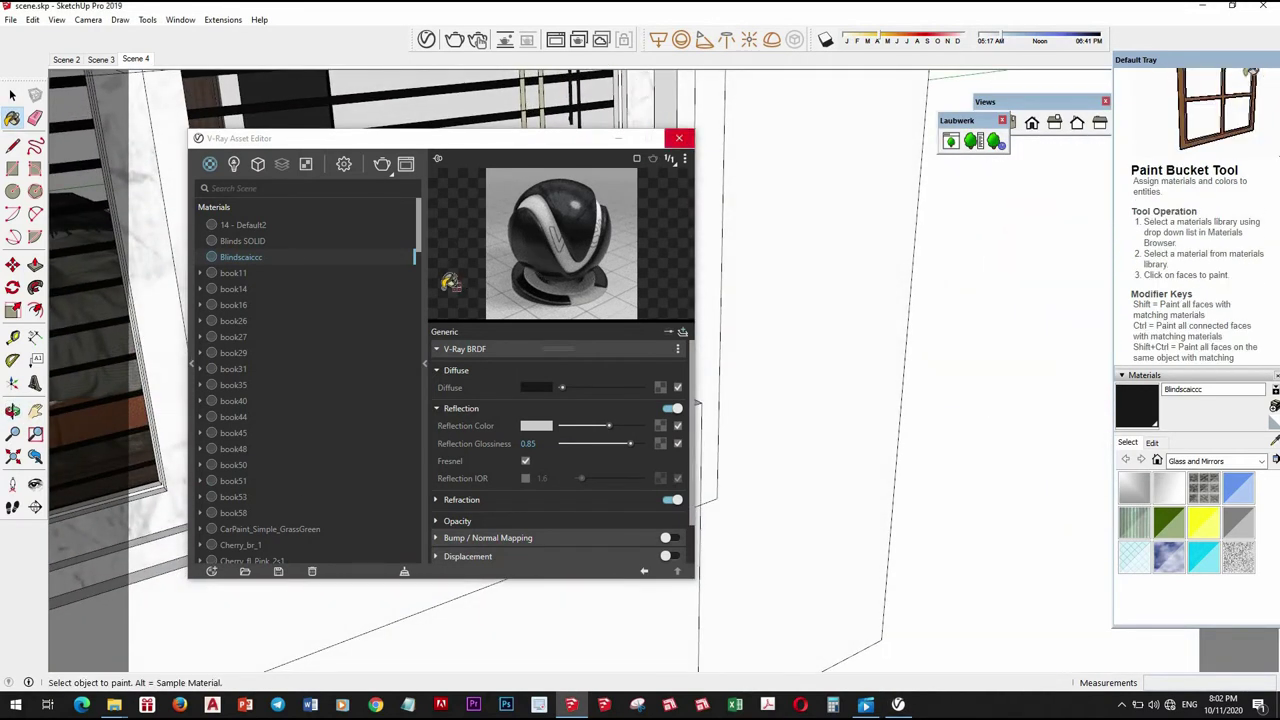
pyautogui.click(679, 138)
pyautogui.moveTo(679, 138)
pyautogui.mouseDown(button='middle')
pyautogui.moveTo(645, 360)
pyautogui.moveTo(663, 277)
pyautogui.mouseUp(button='middle')
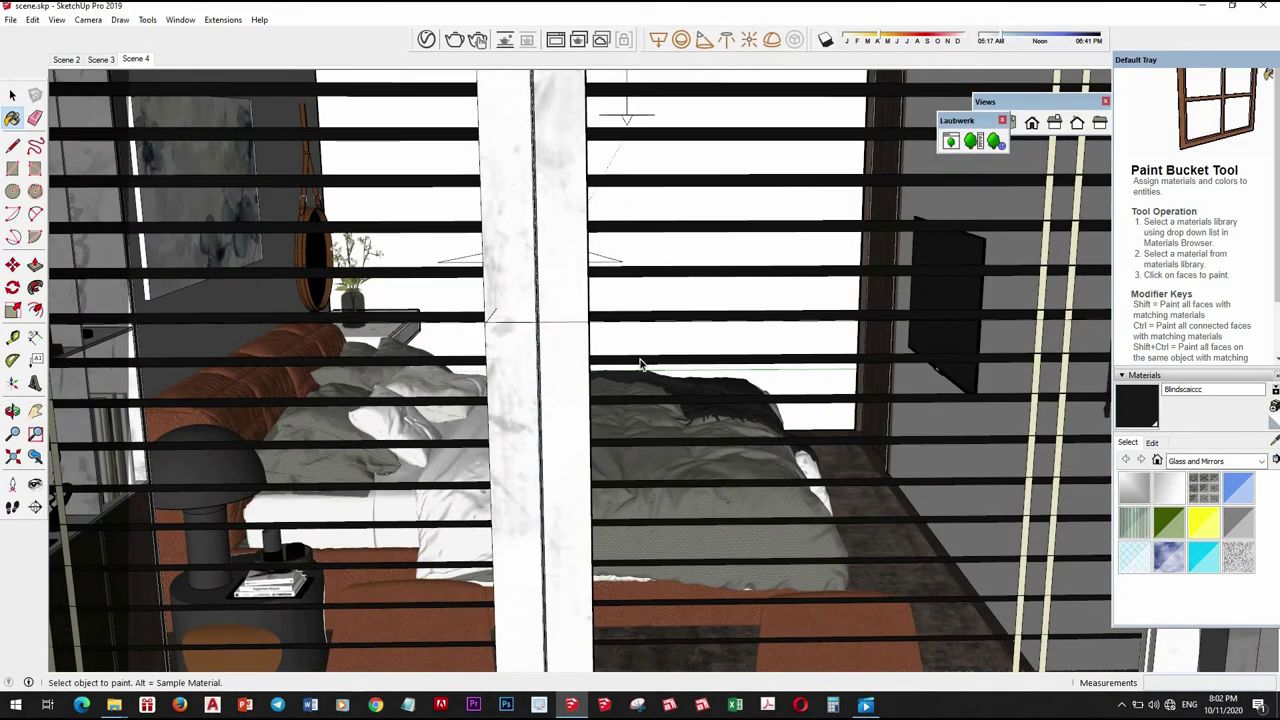
# Orbit up to the ceiling lights and bring up the V-Ray Asset Editor showing the Rectangle Light
pyautogui.press('space')
pyautogui.scroll(-3, 650, 380)
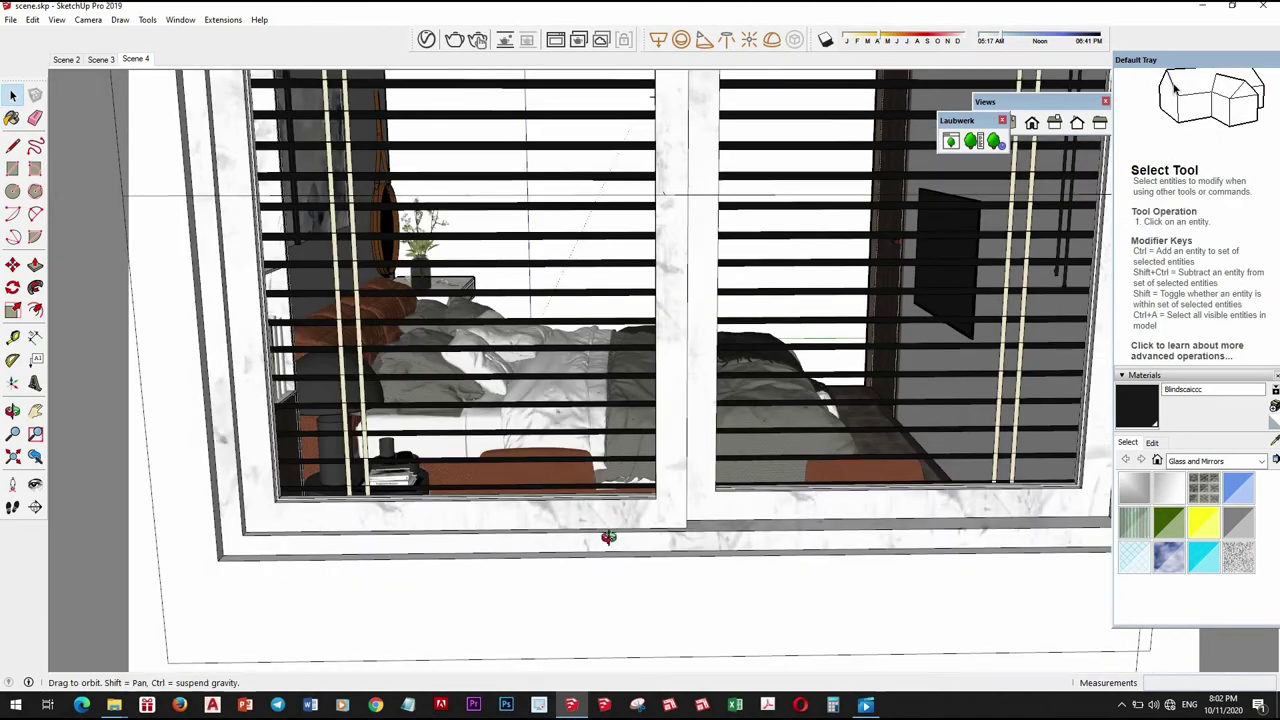
pyautogui.moveTo(619, 401); pyautogui.dragTo(293, 638, button='middle')
pyautogui.scroll(3, 290, 600)
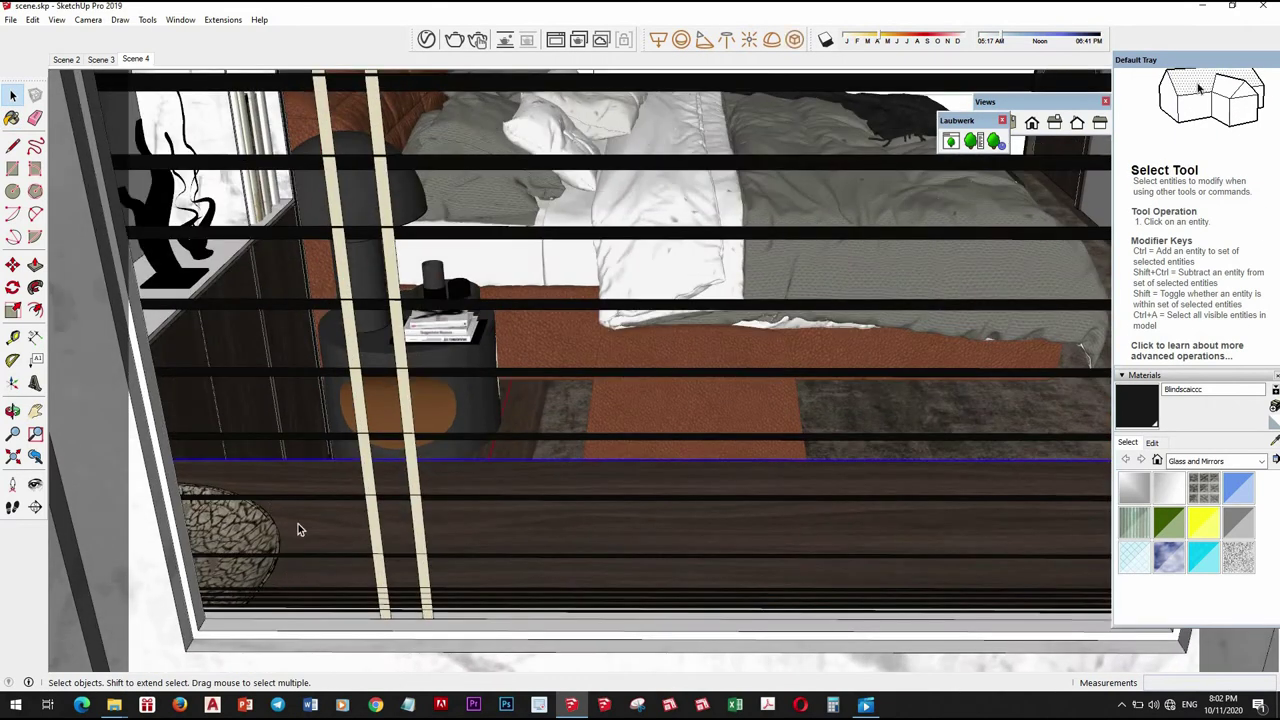
pyautogui.moveTo(297, 527); pyautogui.dragTo(636, 422, button='middle')
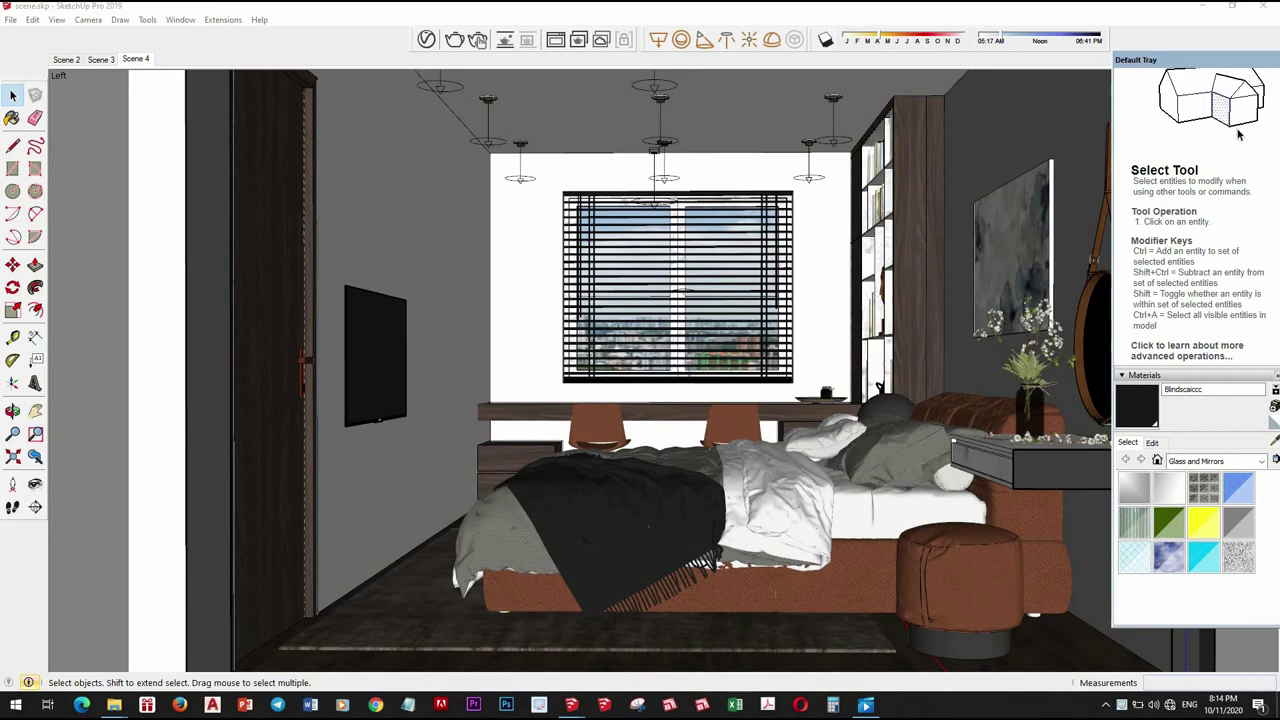
pyautogui.moveTo(605, 236); pyautogui.dragTo(574, 322, button='middle')
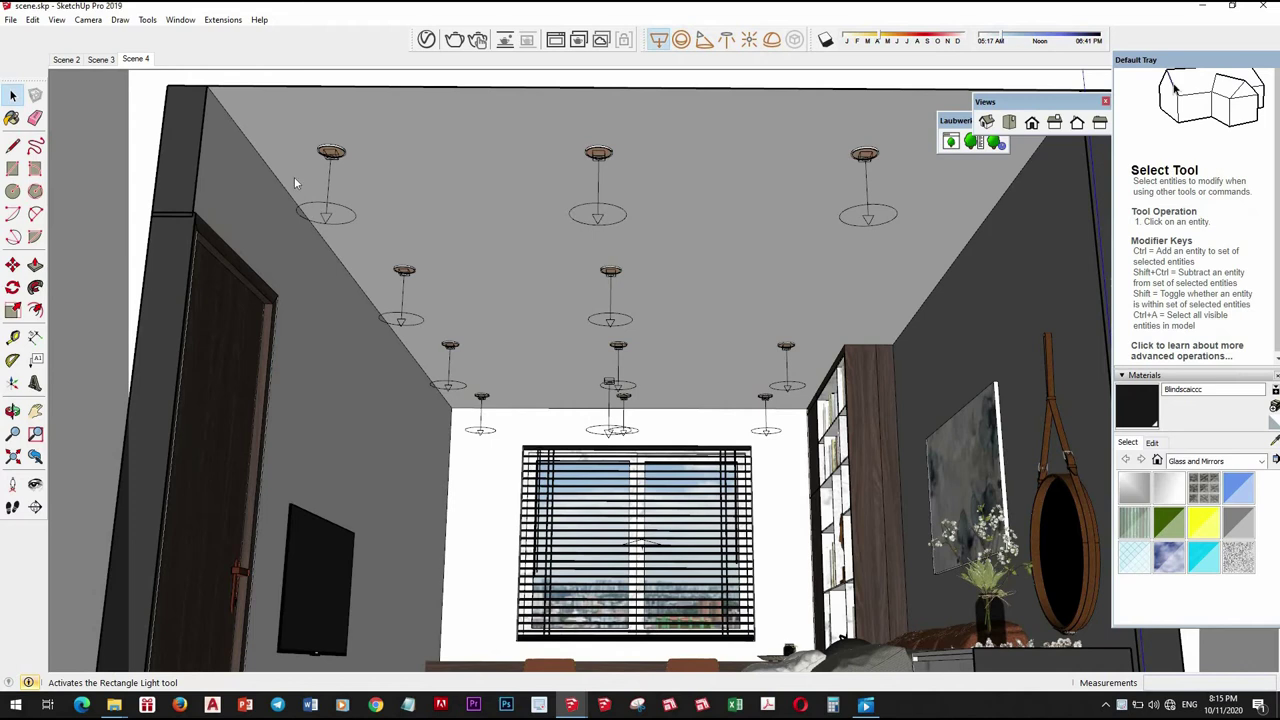
pyautogui.click(659, 38)
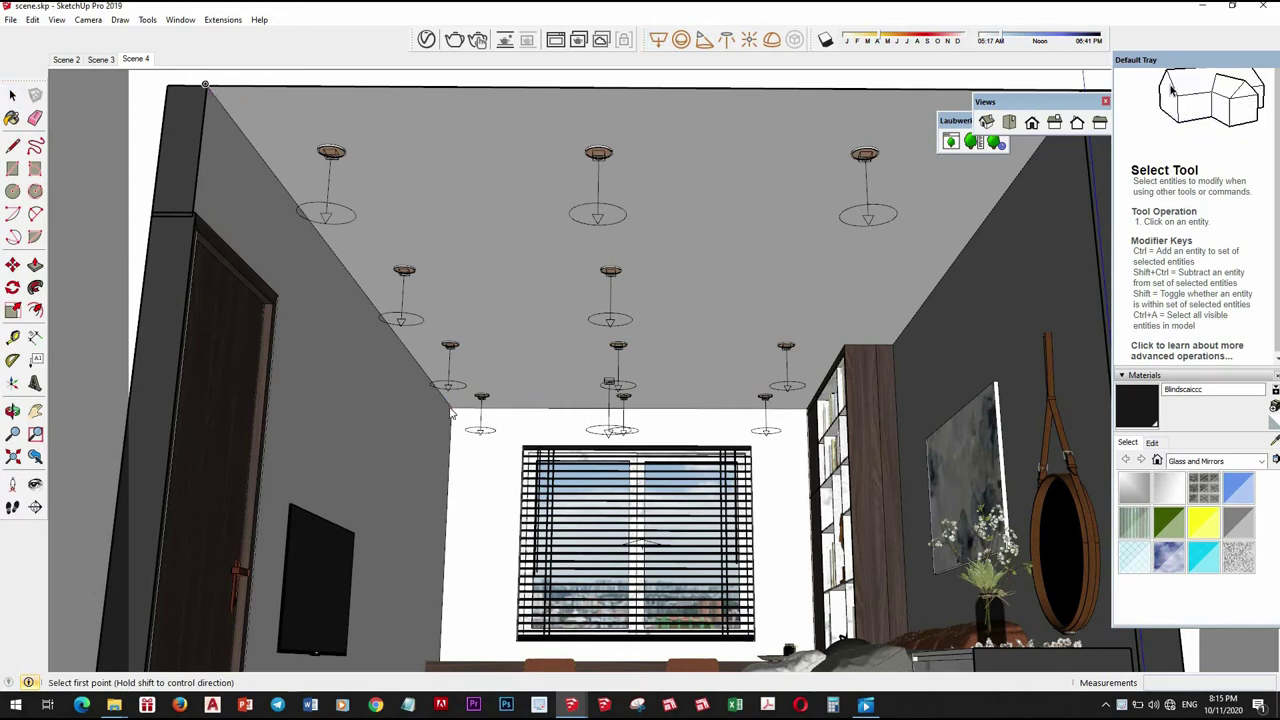
pyautogui.moveTo(760, 290); pyautogui.dragTo(865, 250, button='middle')
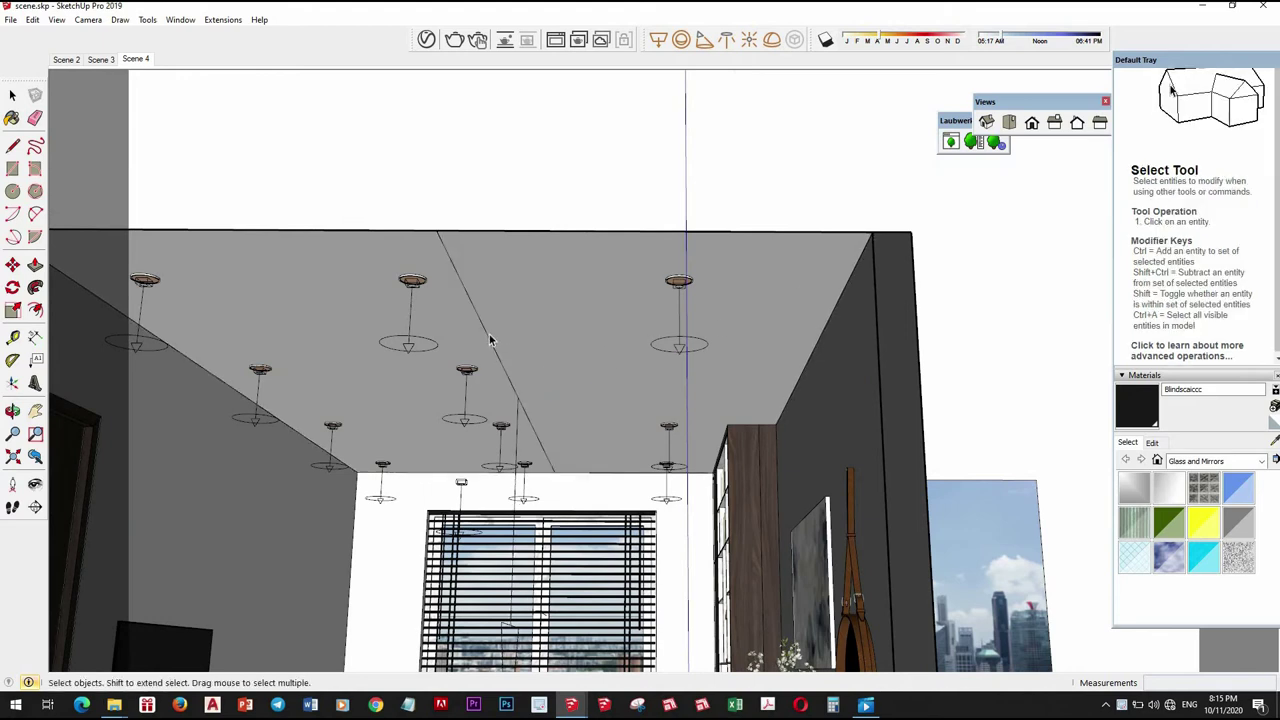
pyautogui.moveTo(490, 341)
pyautogui.mouseDown(button='middle')
pyautogui.moveTo(601, 349)
pyautogui.moveTo(680, 291)
pyautogui.moveTo(678, 350)
pyautogui.moveTo(663, 311)
pyautogui.mouseUp(button='middle')
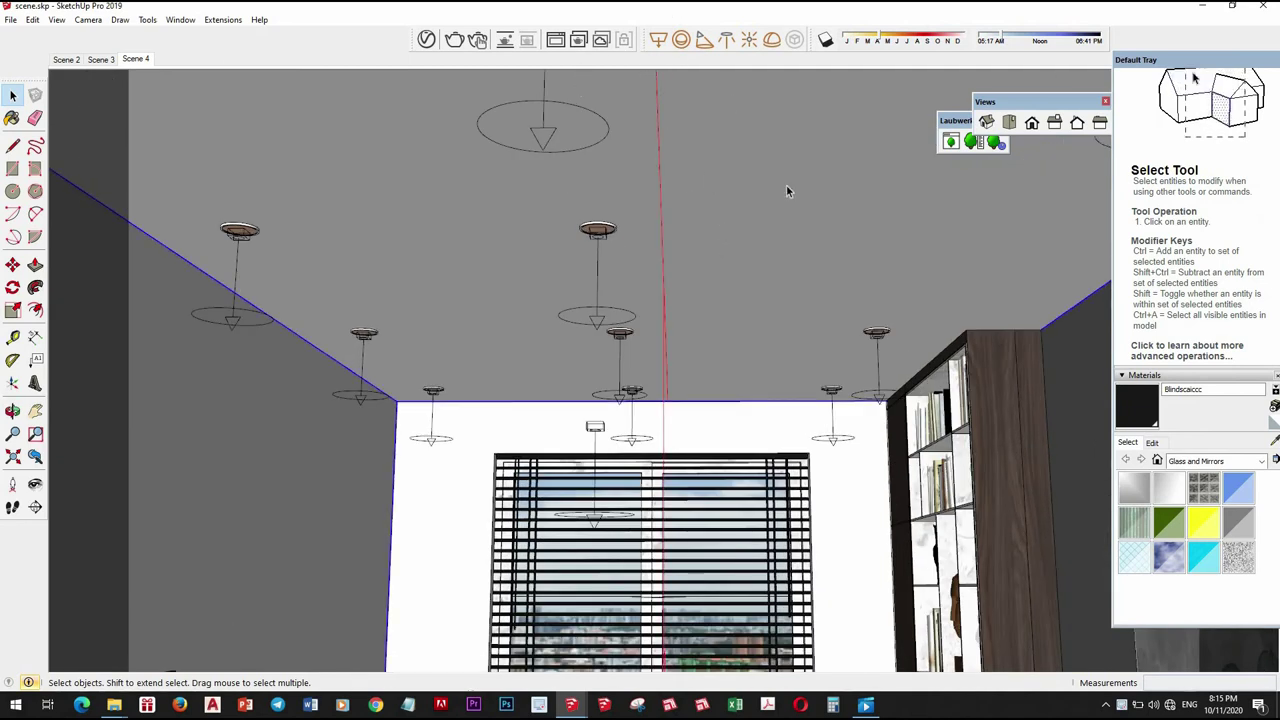
pyautogui.click(426, 40)
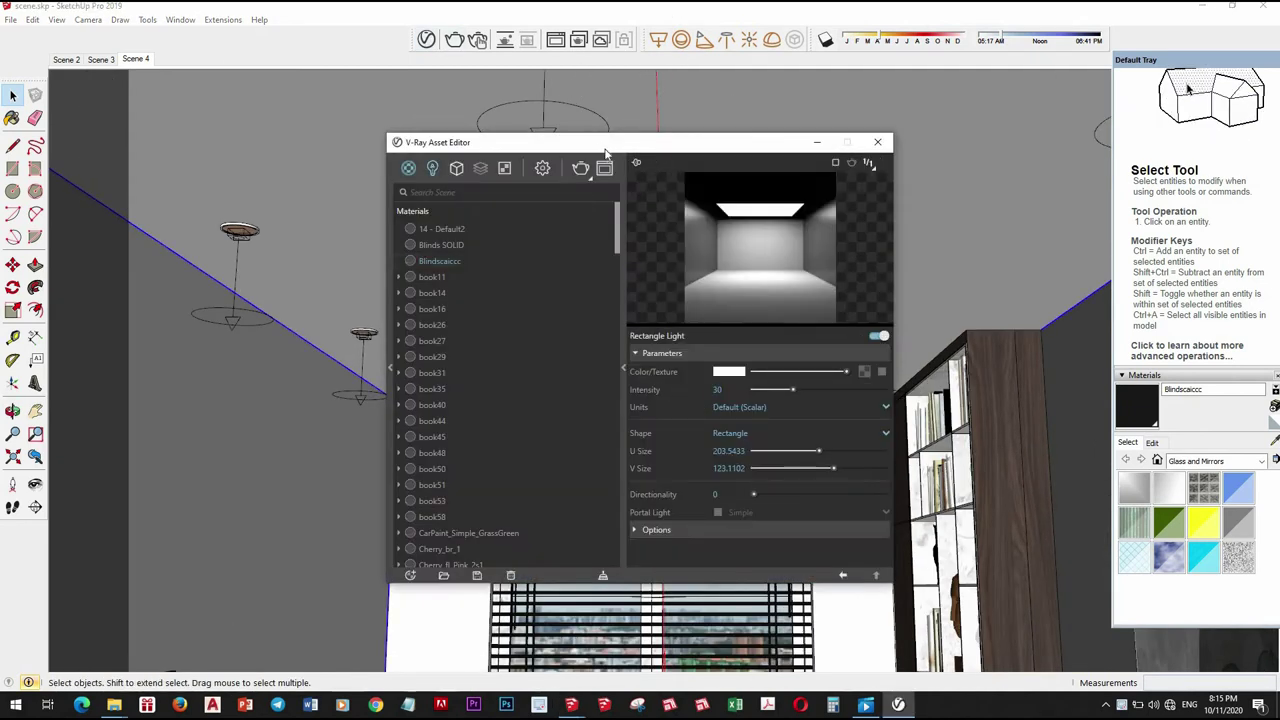
# Lower Rectangle Light#1's intensity to 20 in the Lights list
pyautogui.moveTo(605, 152); pyautogui.dragTo(560, 155)
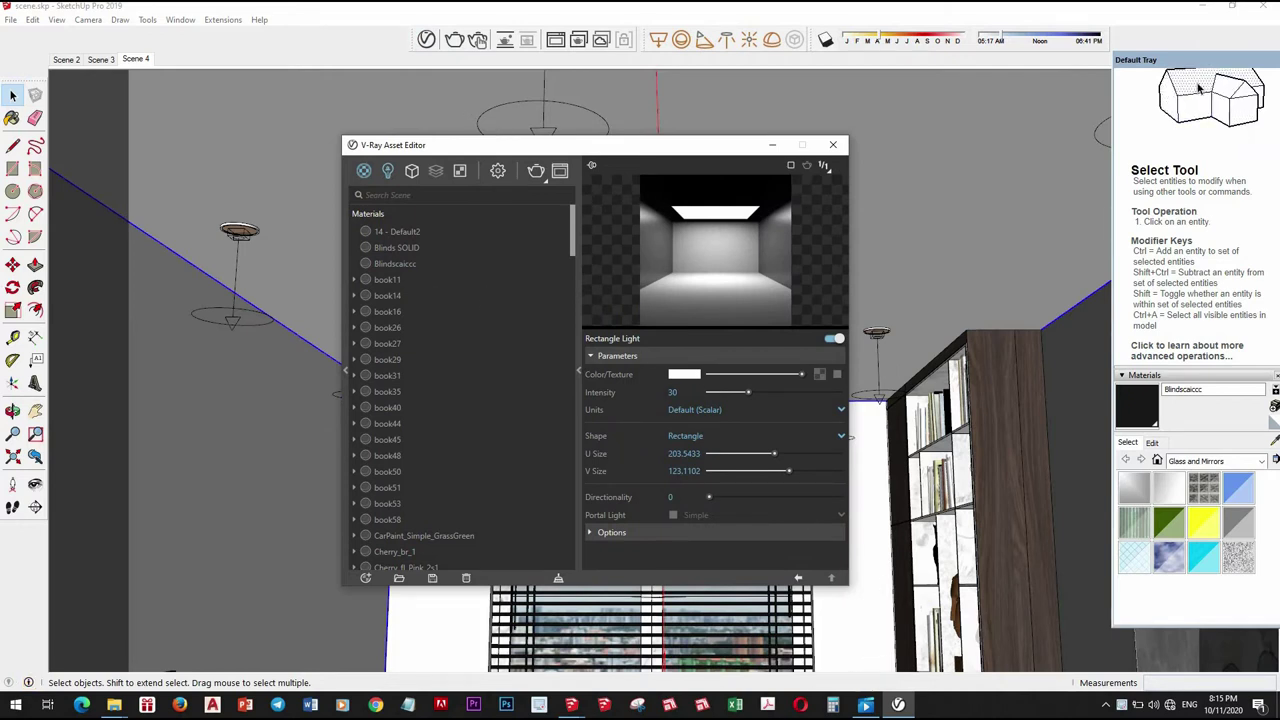
pyautogui.click(388, 171)
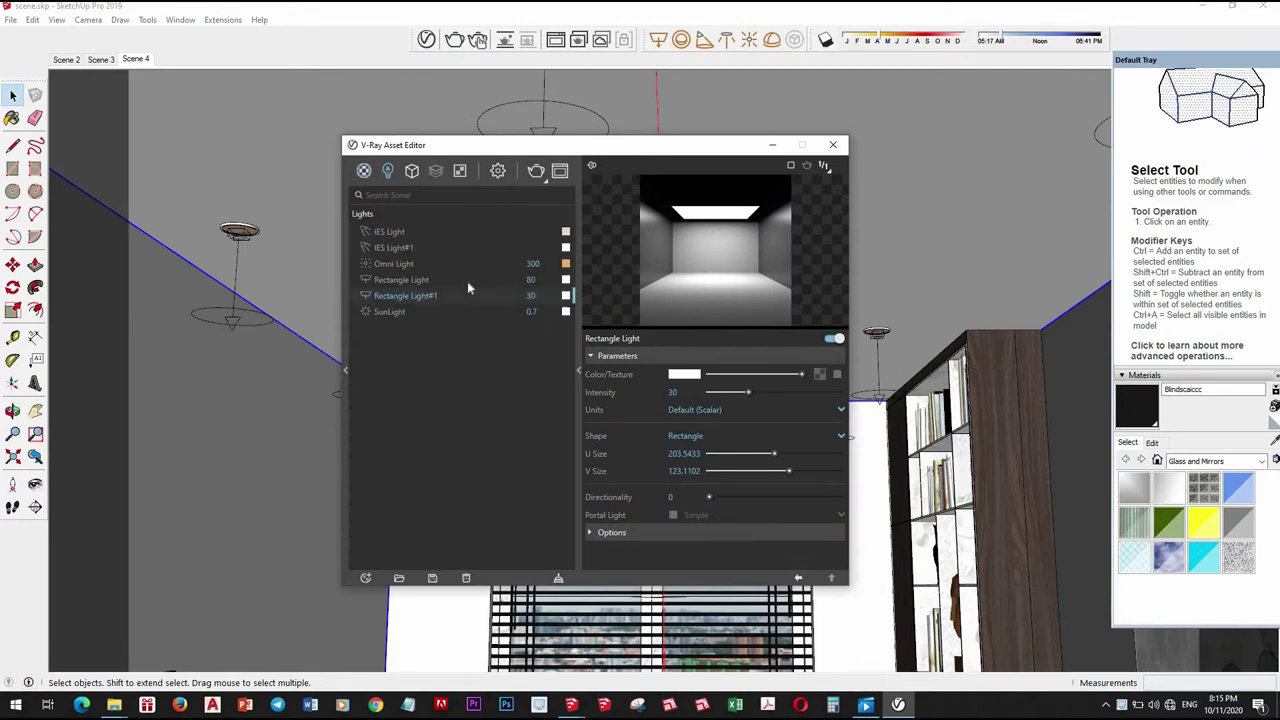
pyautogui.doubleClick(672, 392)
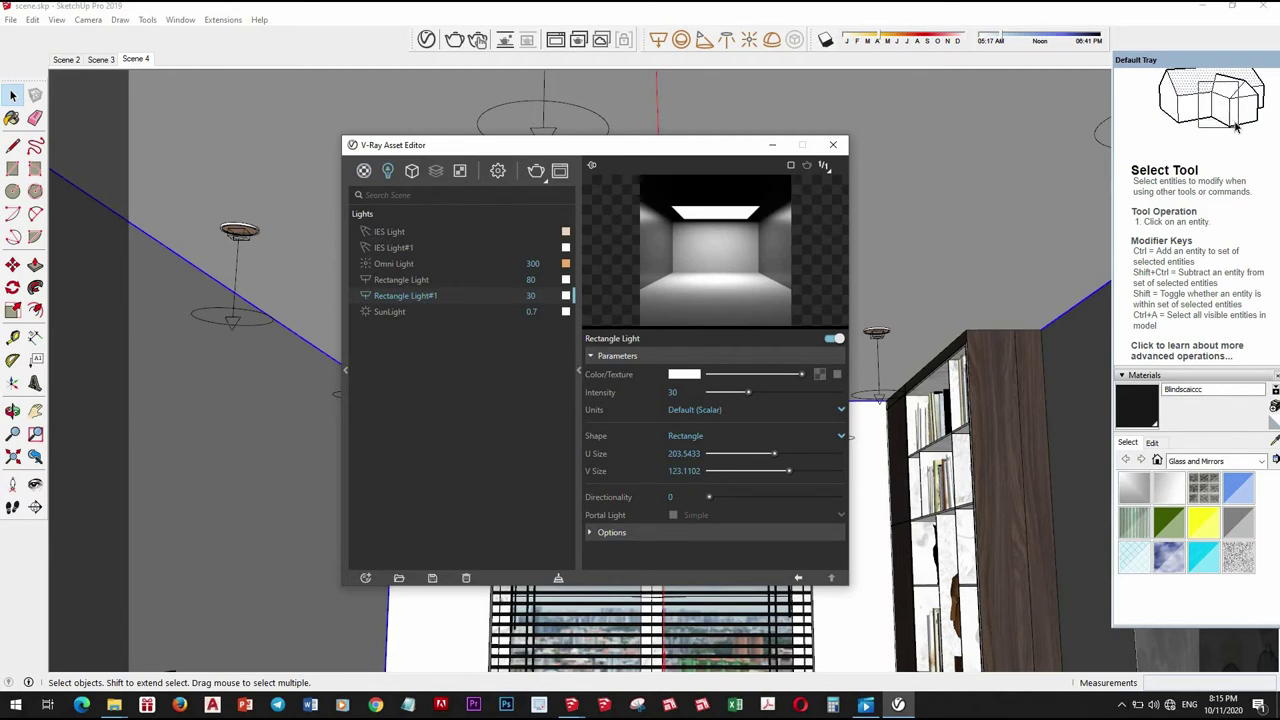
pyautogui.write('20')
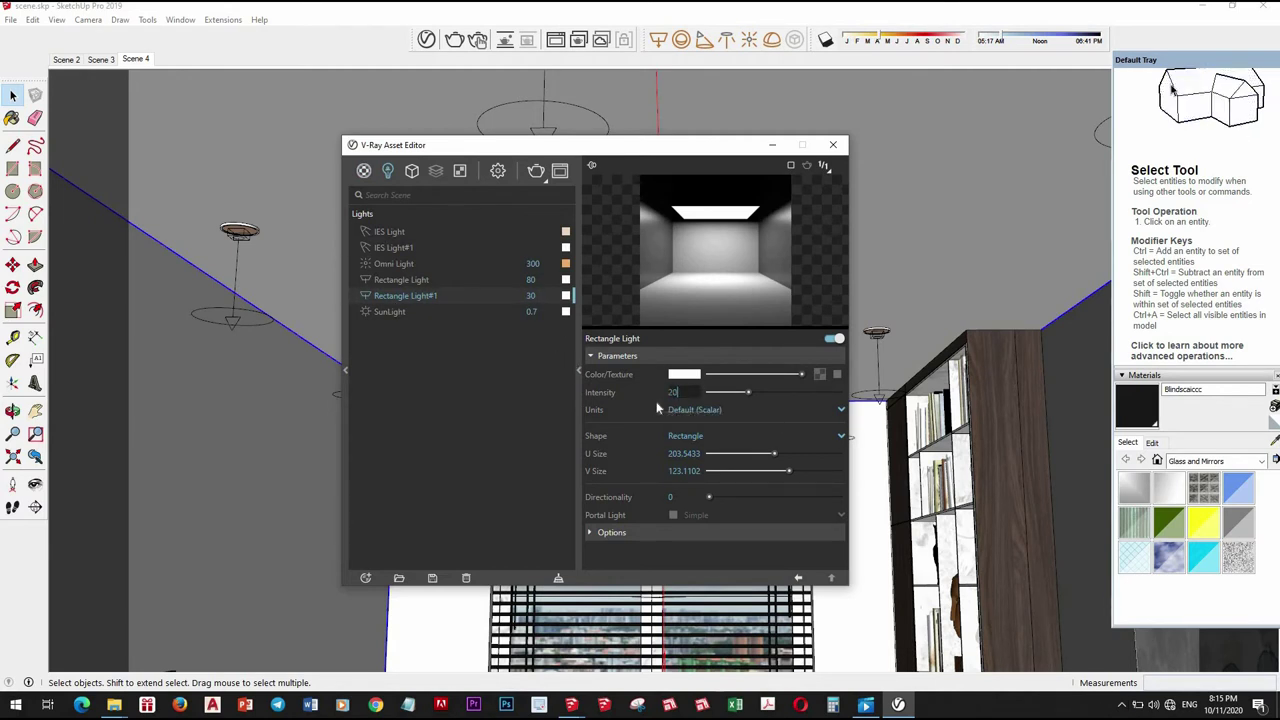
pyautogui.press('Return')
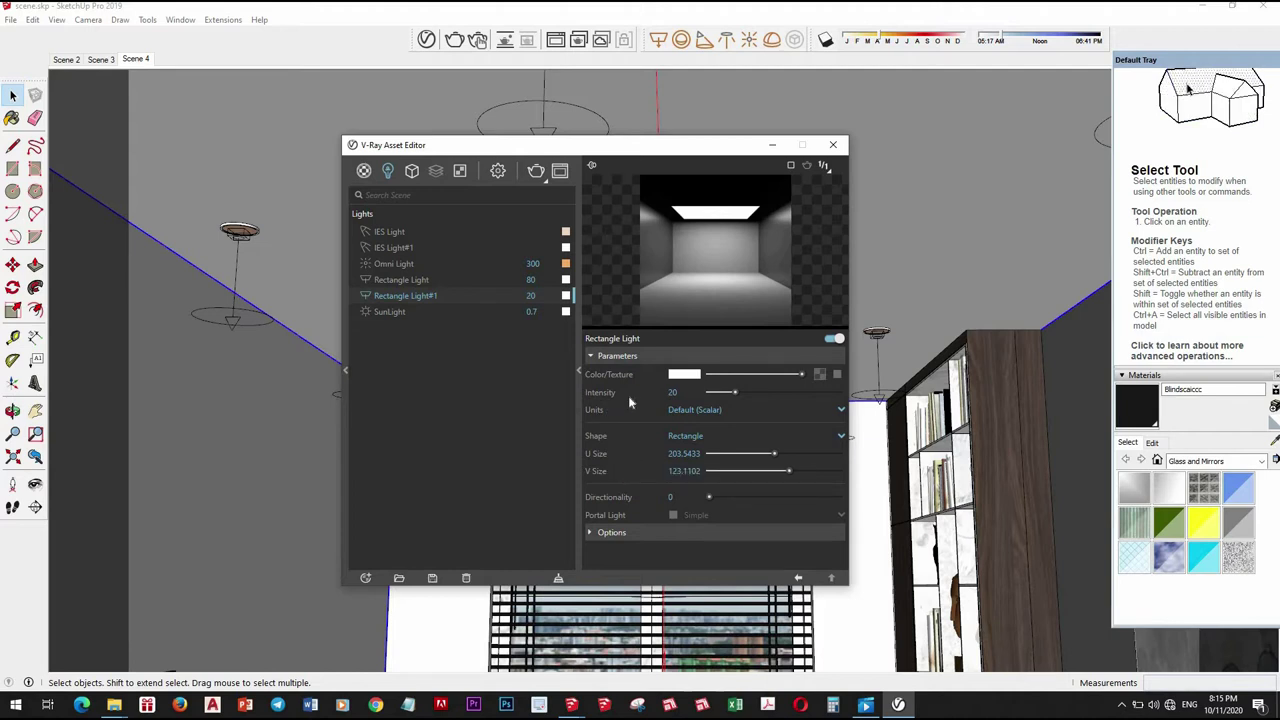
# Tick Invisible in the light's Options, then close the Asset Editor
pyautogui.click(644, 533)
pyautogui.scroll(-2, 675, 533)
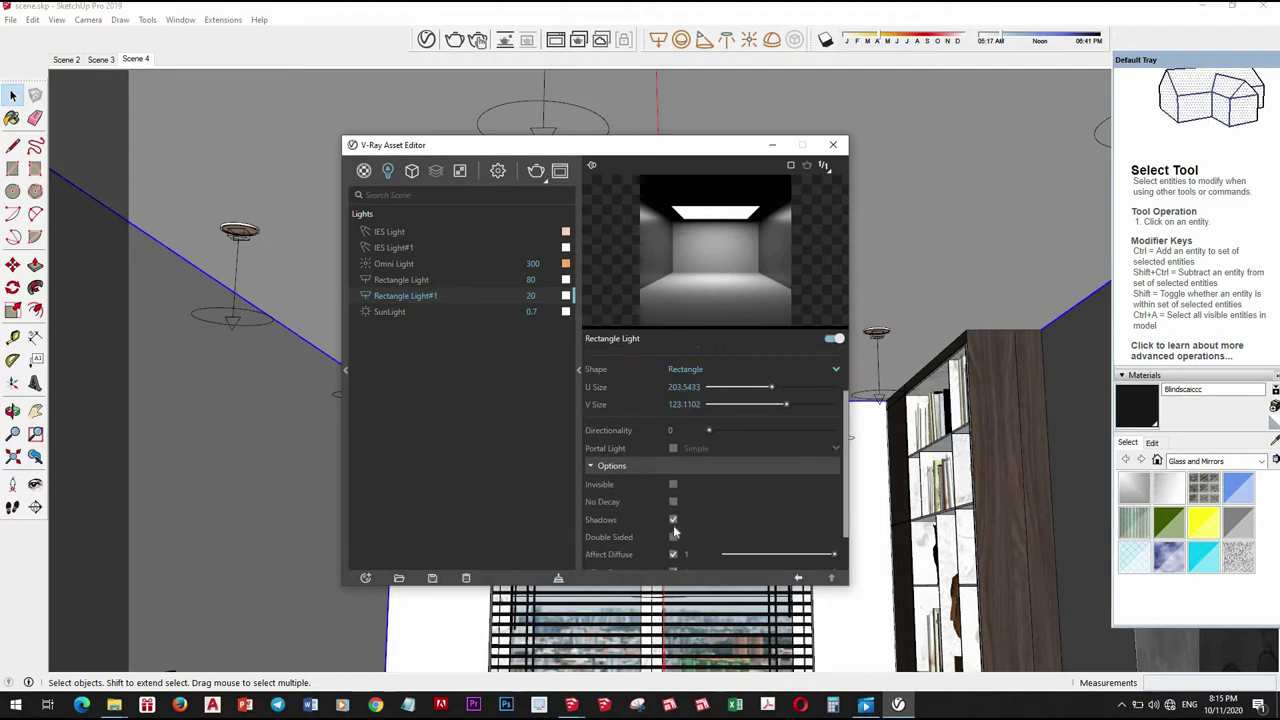
pyautogui.click(672, 485)
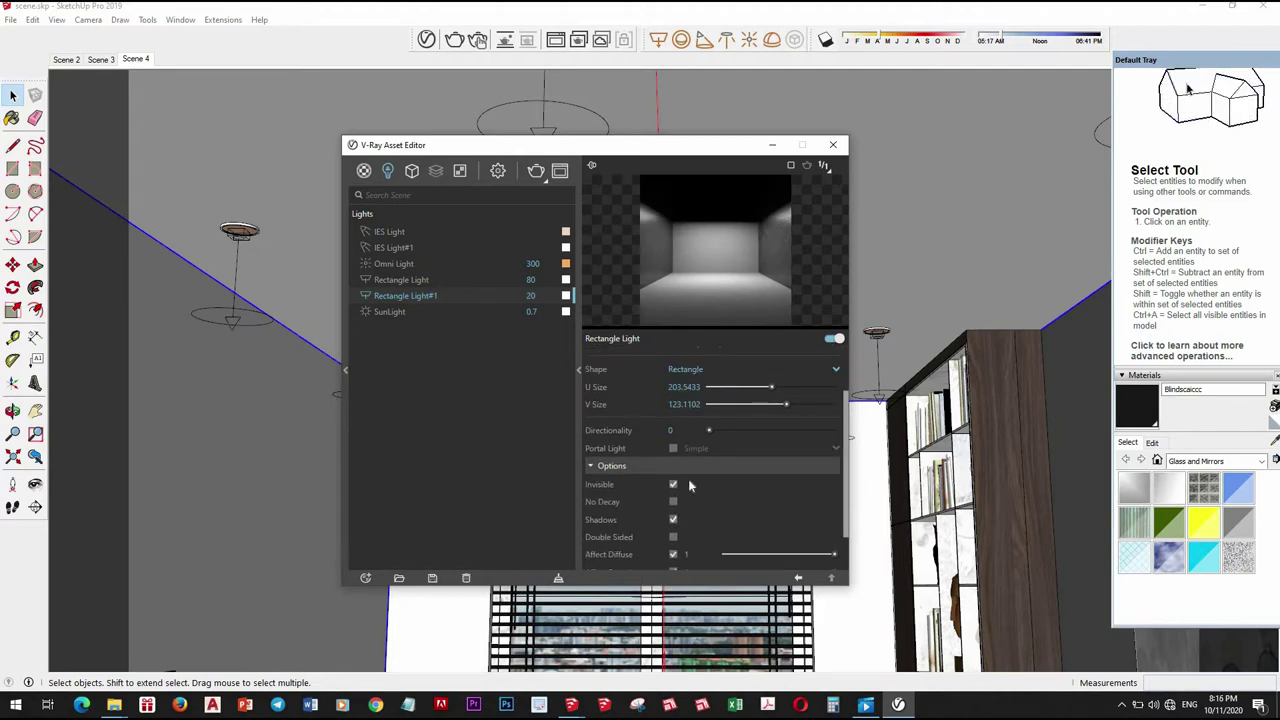
pyautogui.scroll(-2, 685, 485)
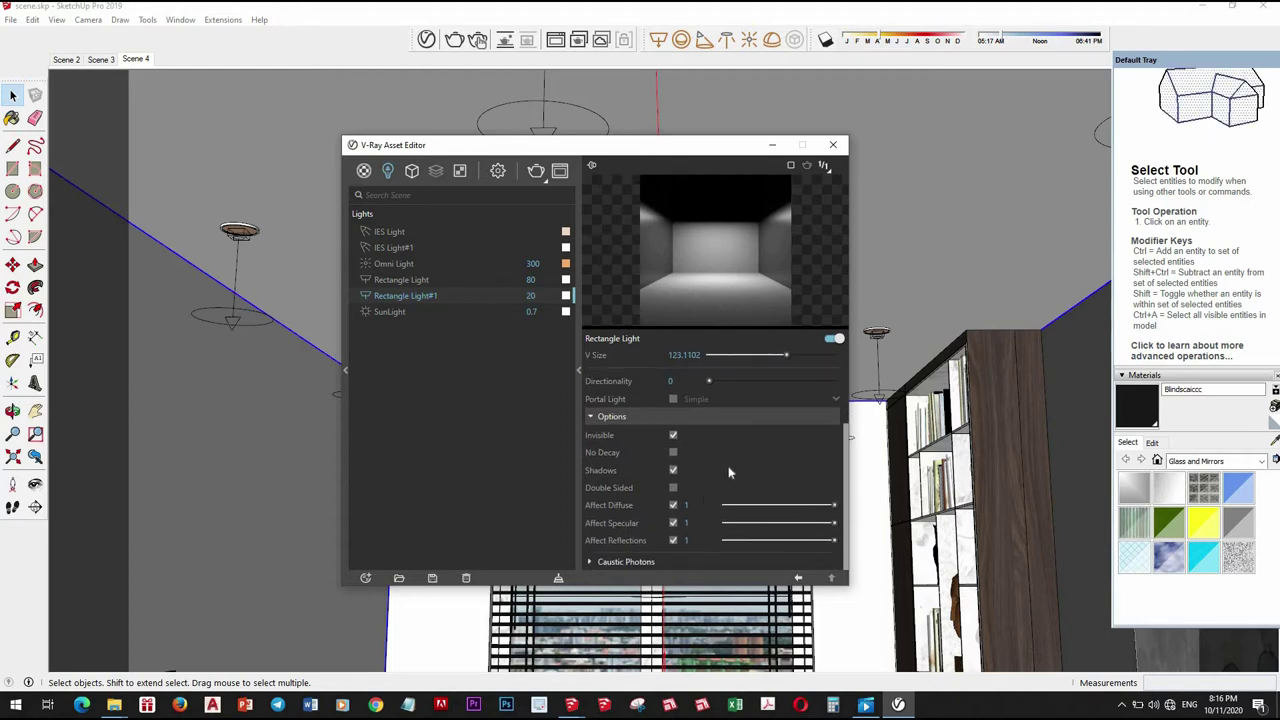
pyautogui.scroll(2, 729, 472)
pyautogui.scroll(2, 733, 492)
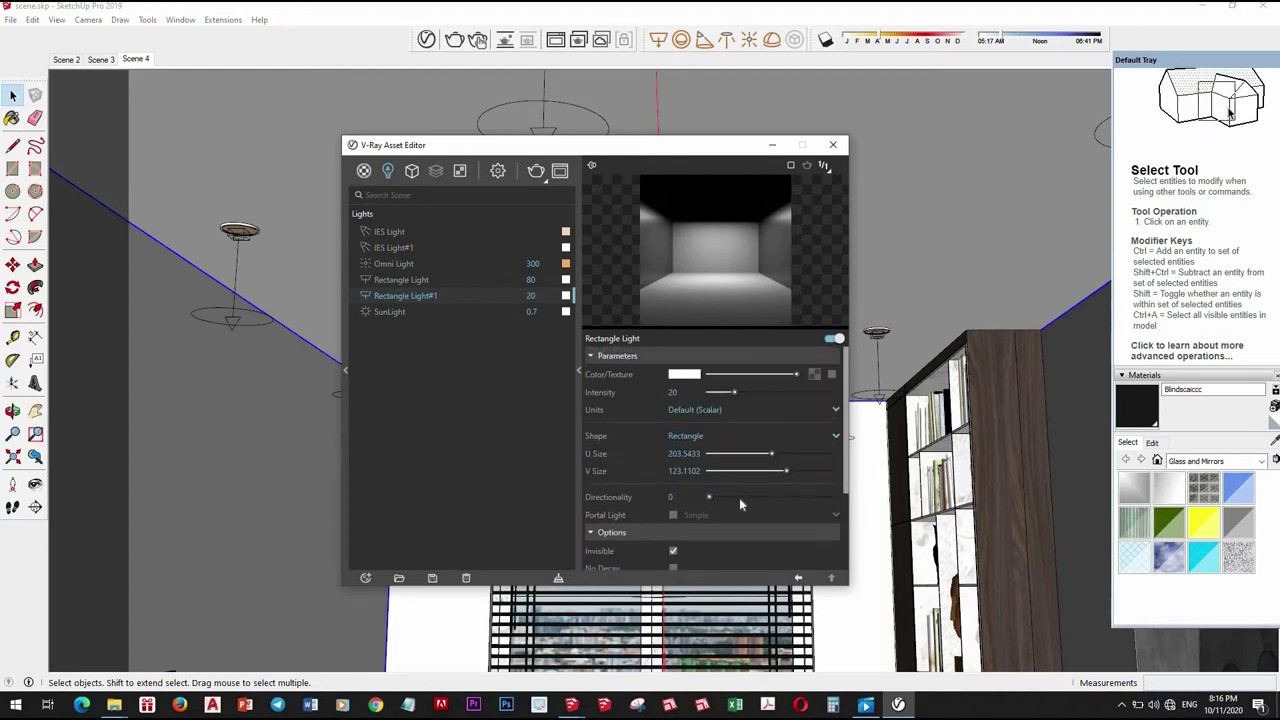
pyautogui.click(836, 147)
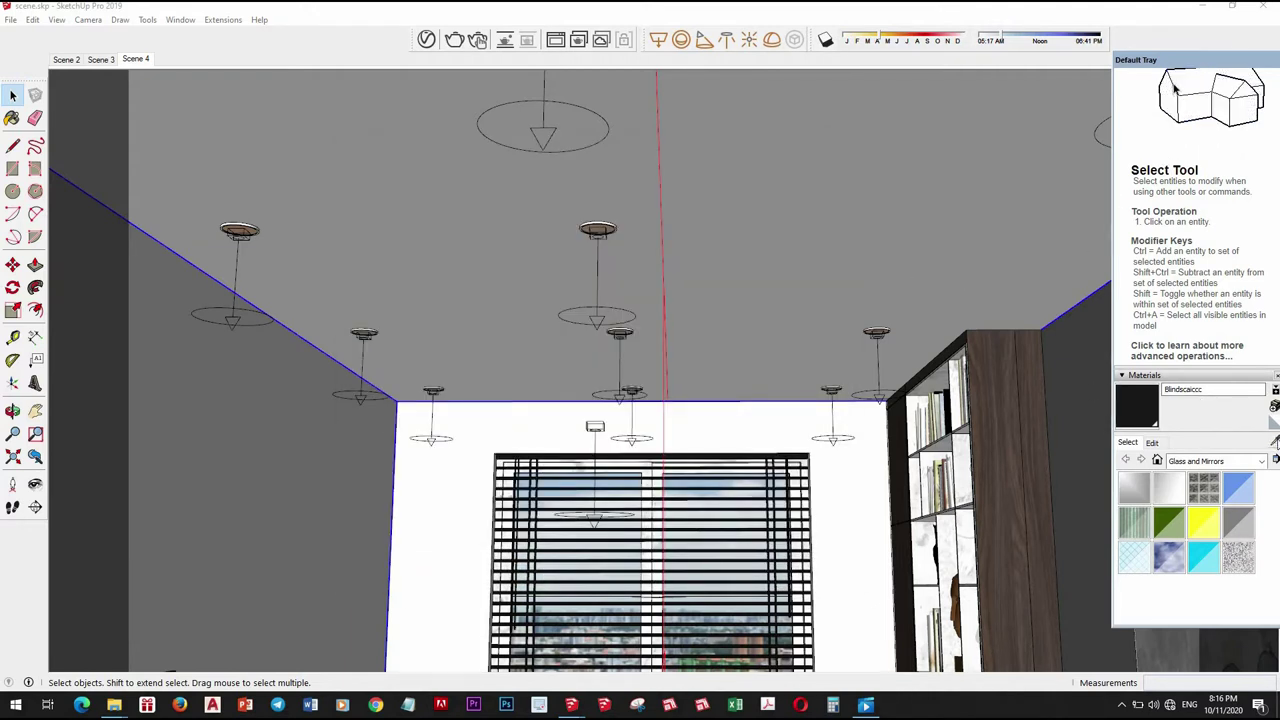
# Sample the ceiling lamp's Emissive#1 material, check its intensity of 80, then return to Scene 4
pyautogui.click(1273, 439)
pyautogui.moveTo(600, 330); pyautogui.dragTo(605, 300, button='middle')
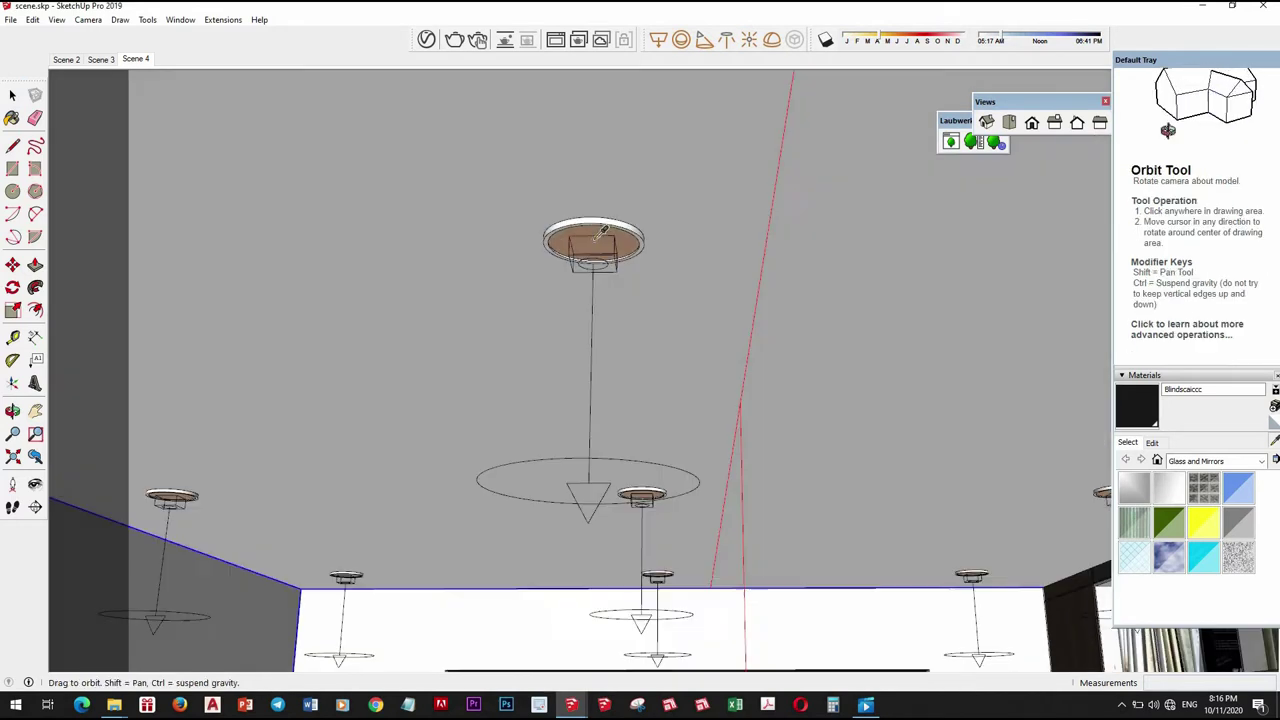
pyautogui.scroll(3, 608, 217)
pyautogui.click(608, 217)
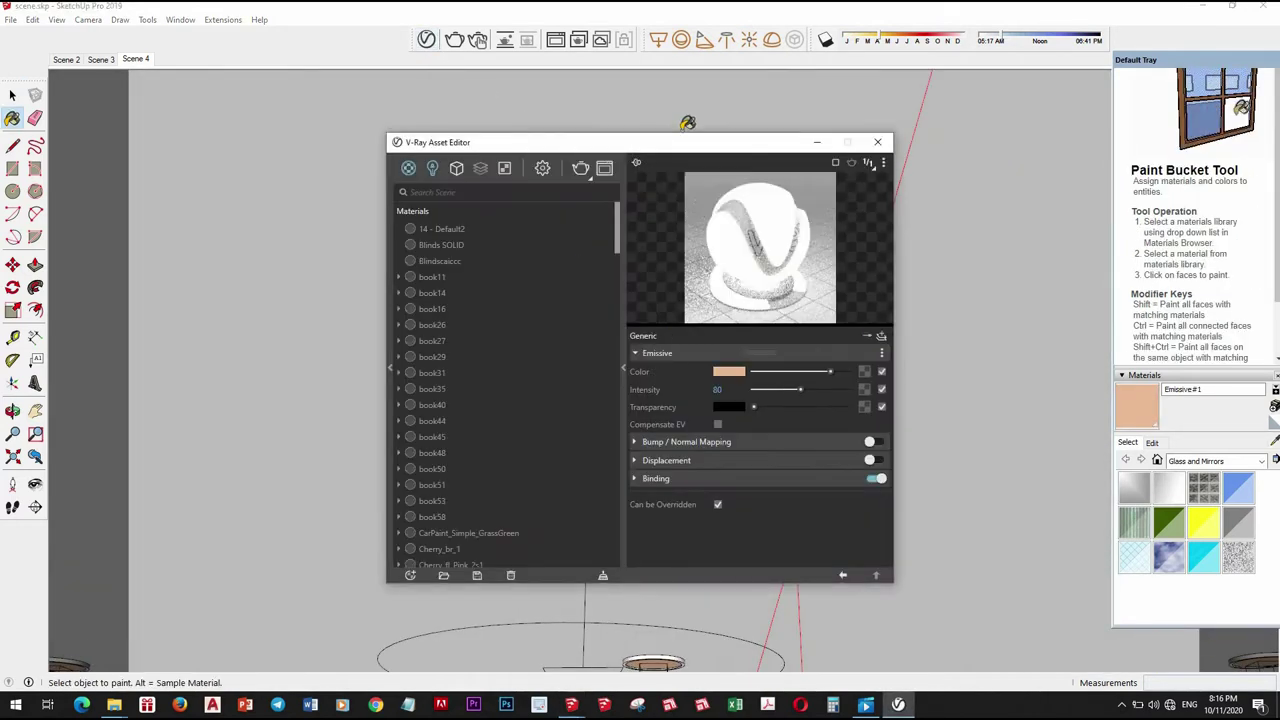
pyautogui.moveTo(540, 133); pyautogui.dragTo(369, 149)
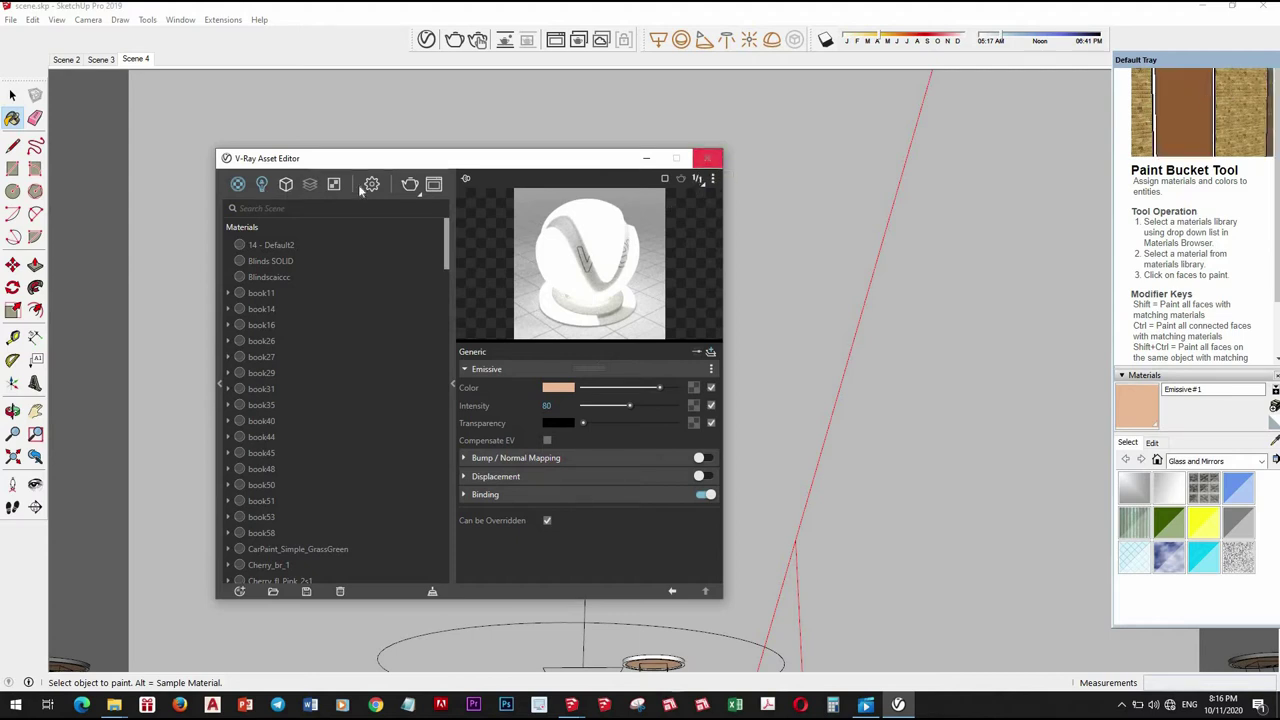
pyautogui.click(710, 160)
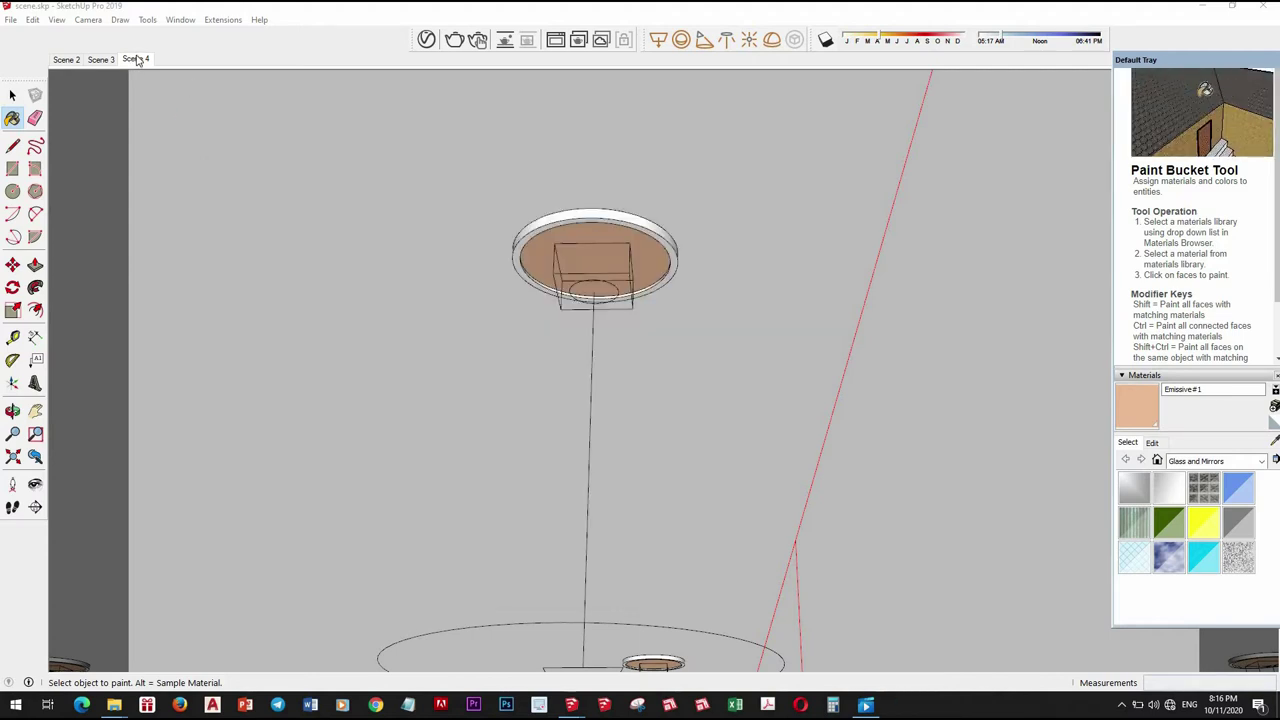
pyautogui.click(135, 59)
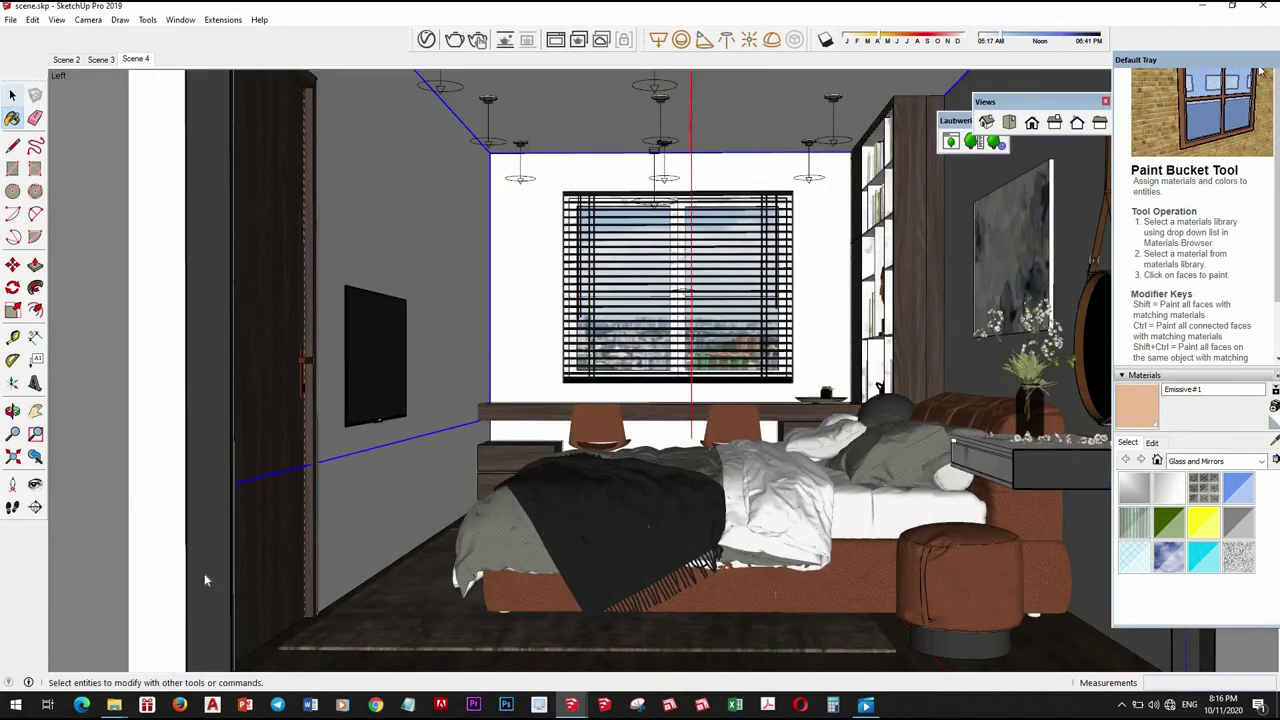
pyautogui.click(12, 95)
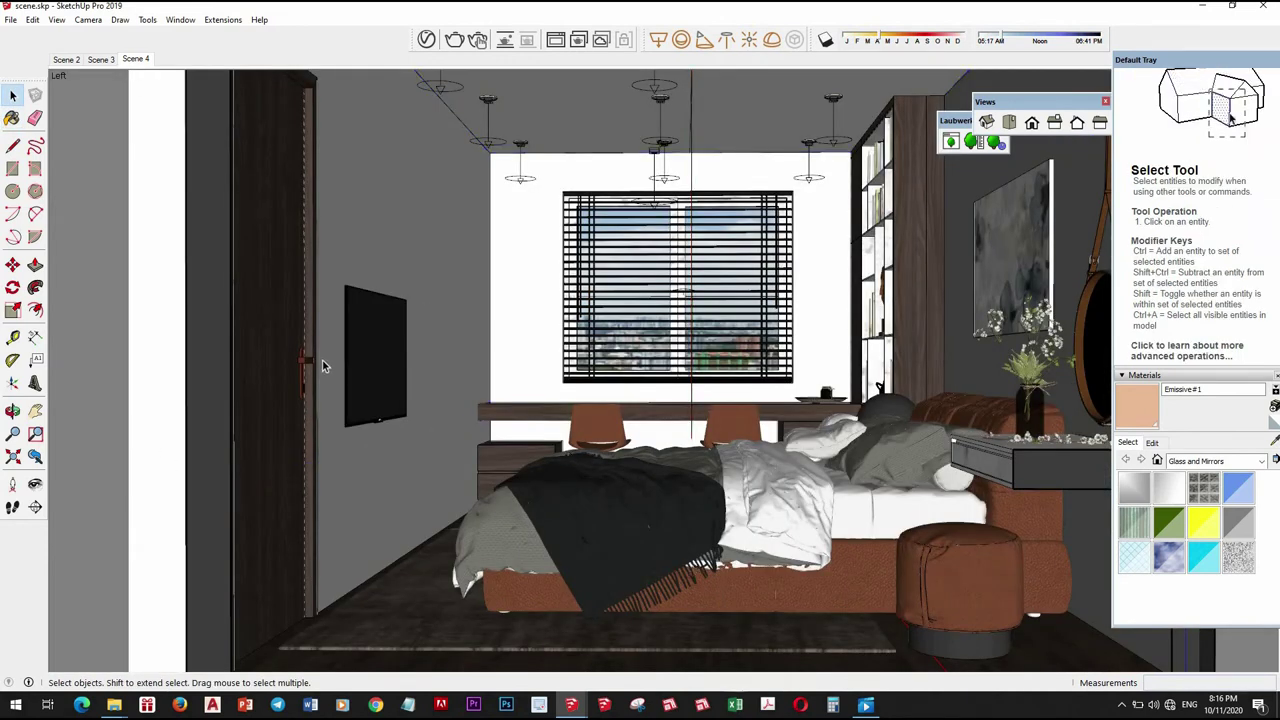
# Raise the Camera Exposure Value (EV) in the V-Ray render settings from 9 to 9.48
pyautogui.click(427, 40)
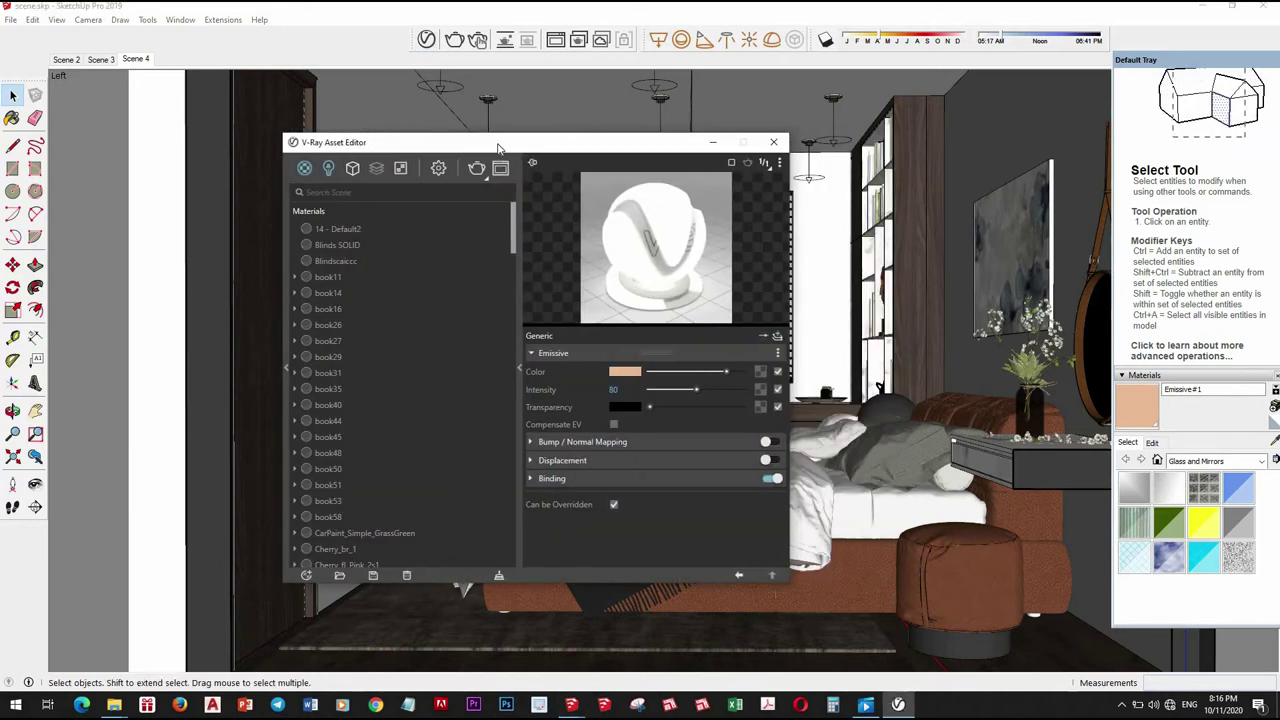
pyautogui.click(438, 170)
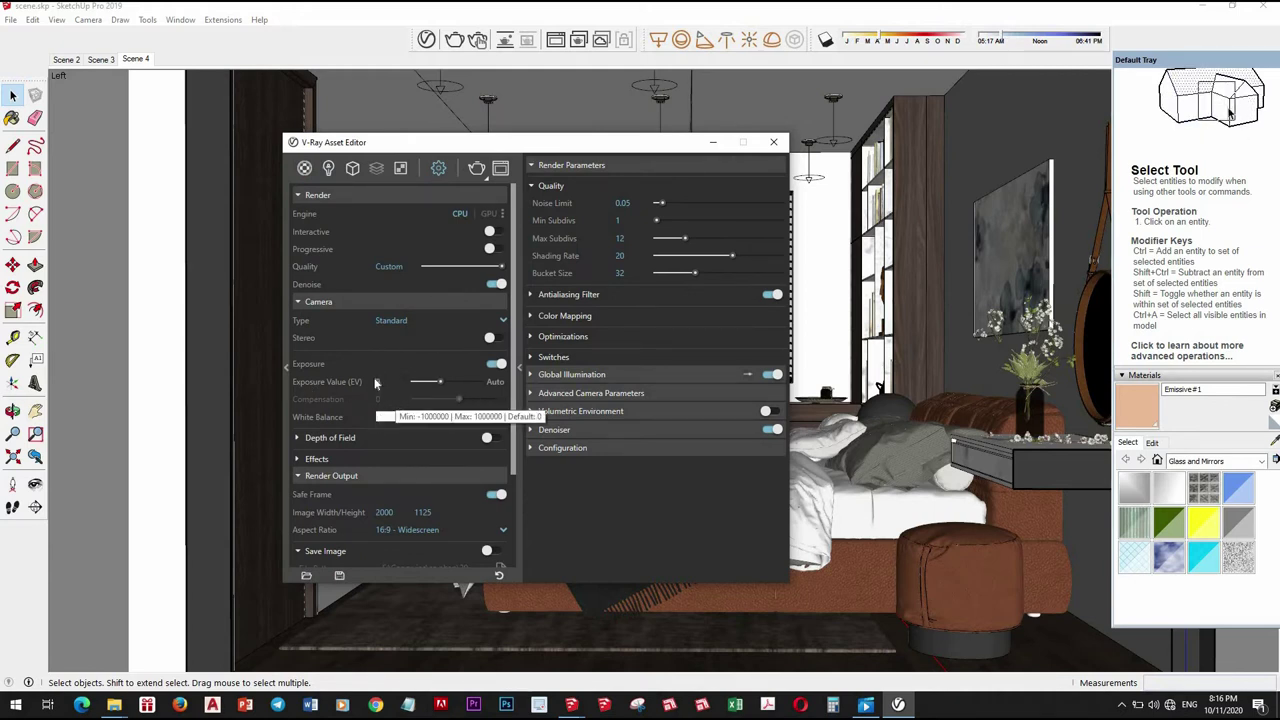
pyautogui.click(379, 382)
pyautogui.write('9.5')
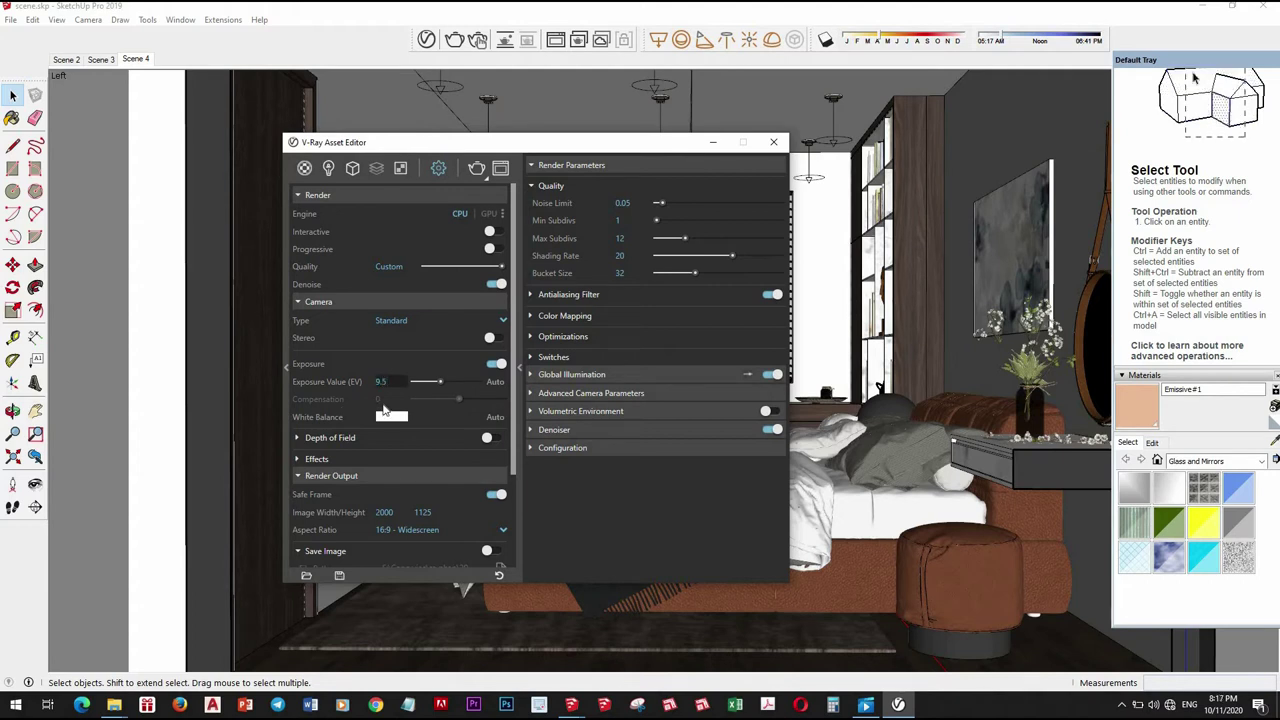
pyautogui.write('9.48')
pyautogui.press('Return')
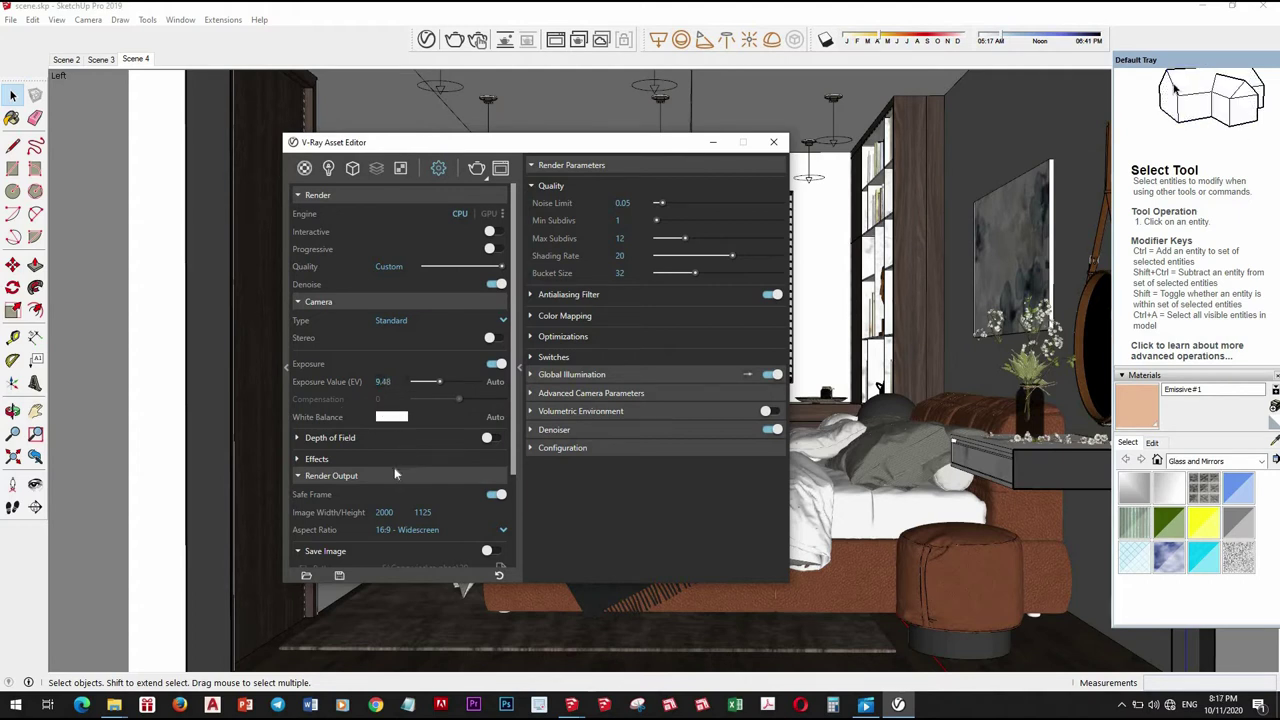
pyautogui.click(395, 302)
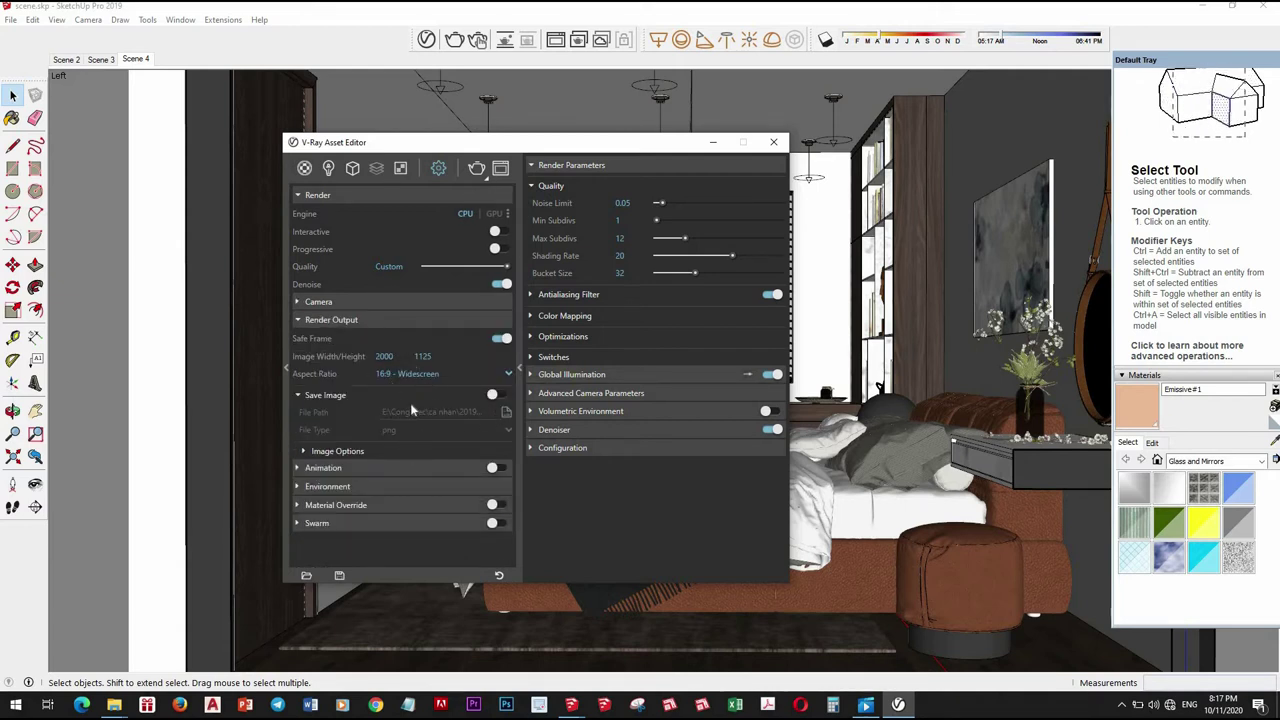
# Set the Environment Background intensity to 5
pyautogui.click(366, 322)
pyautogui.click(386, 354)
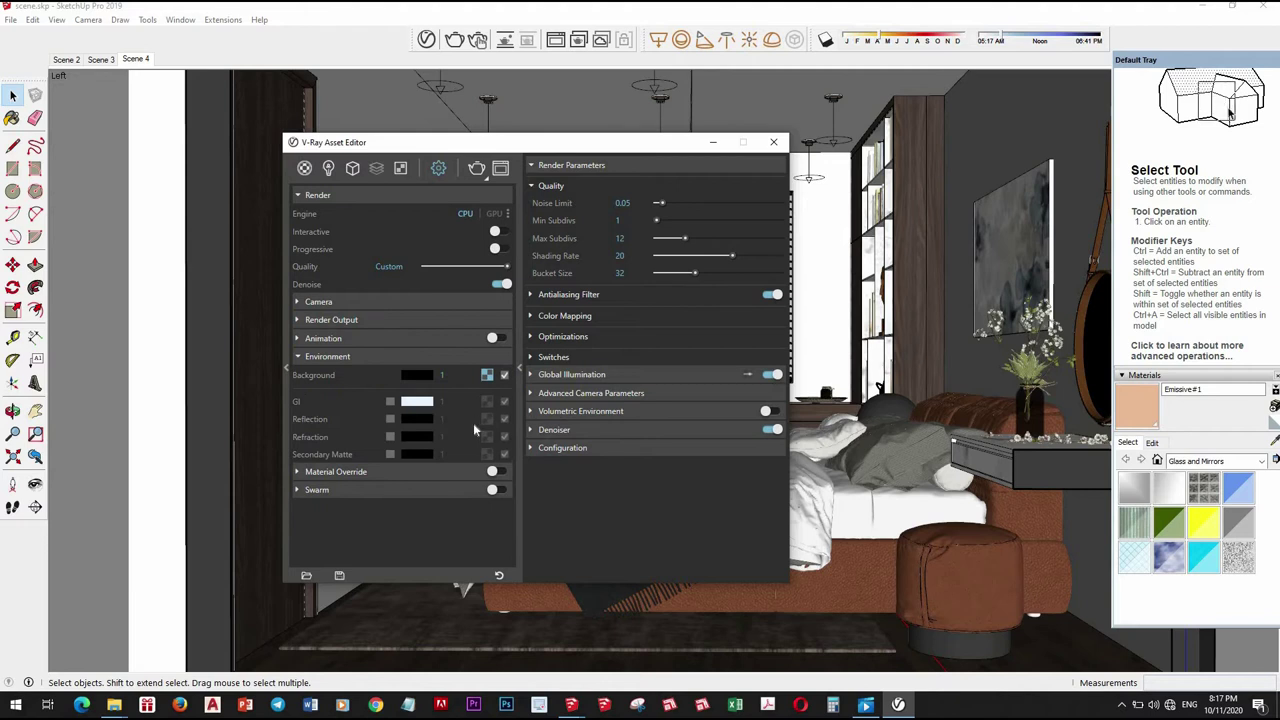
pyautogui.click(441, 374)
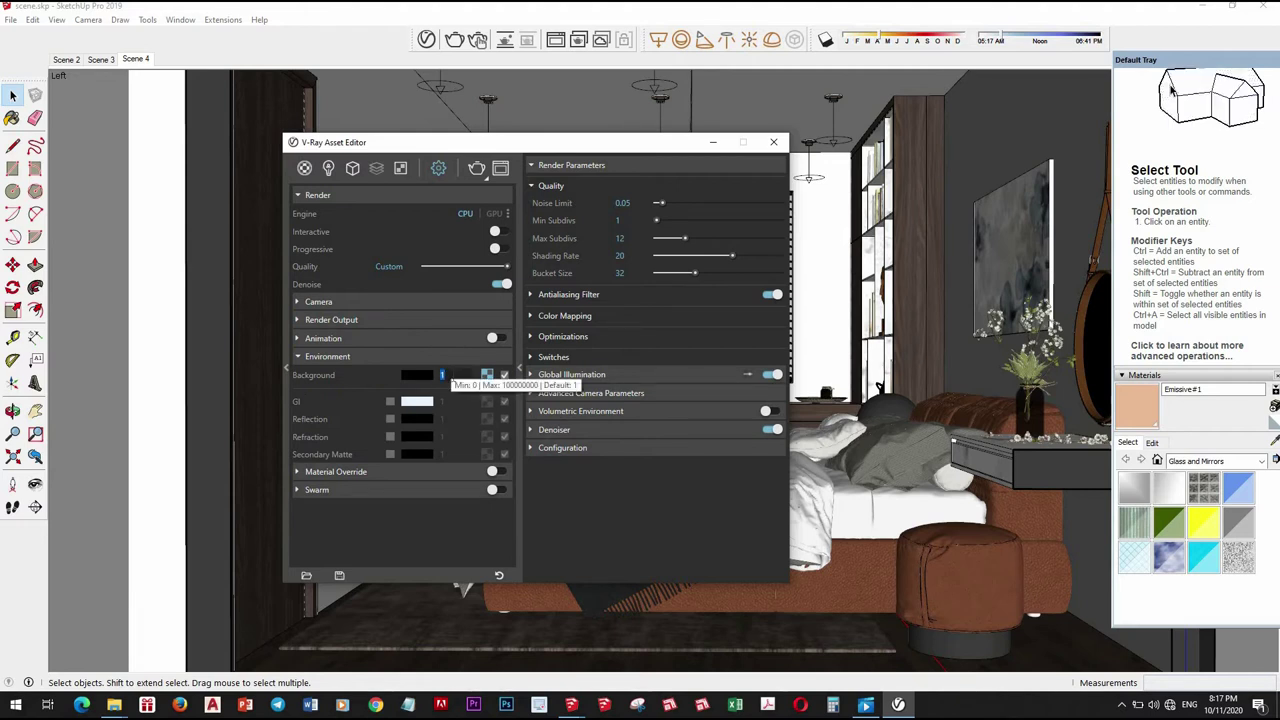
pyautogui.write('5')
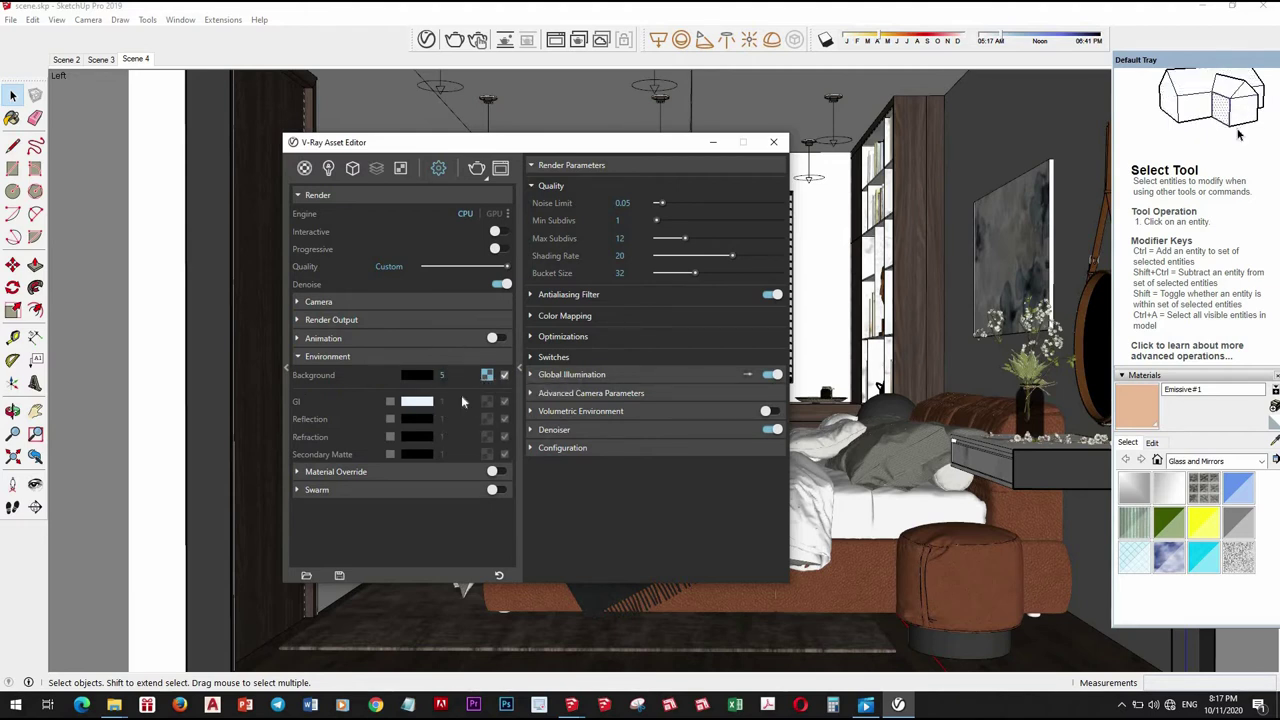
# Enable the GI environment and paste a copy of the Background texture into its slot
pyautogui.rightClick(487, 377)
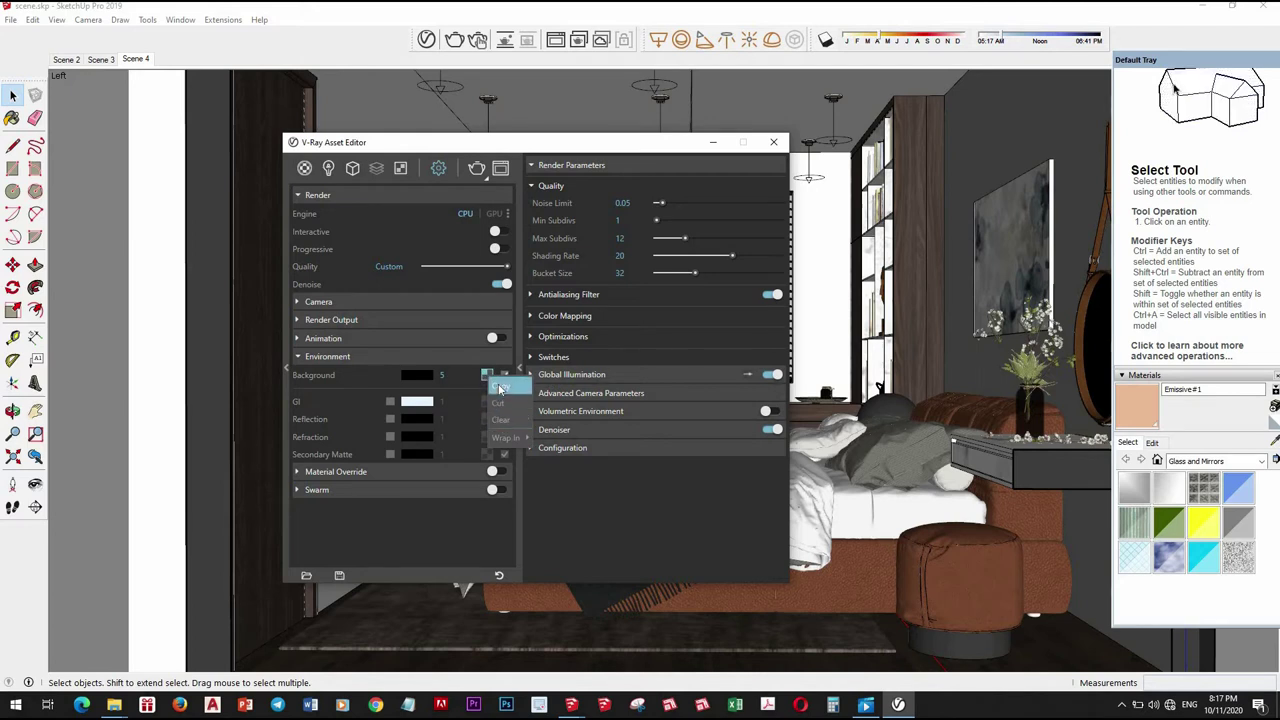
pyautogui.click(487, 402)
pyautogui.click(390, 401)
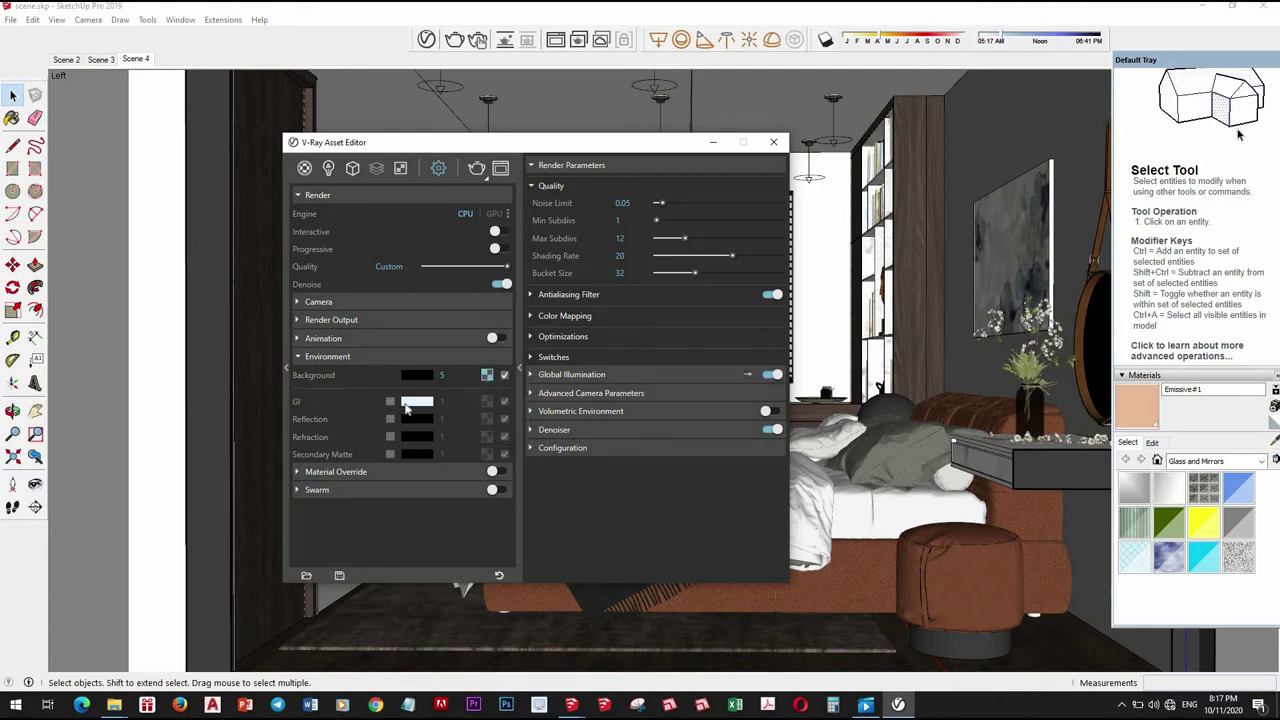
pyautogui.rightClick(488, 402)
pyautogui.click(498, 412)
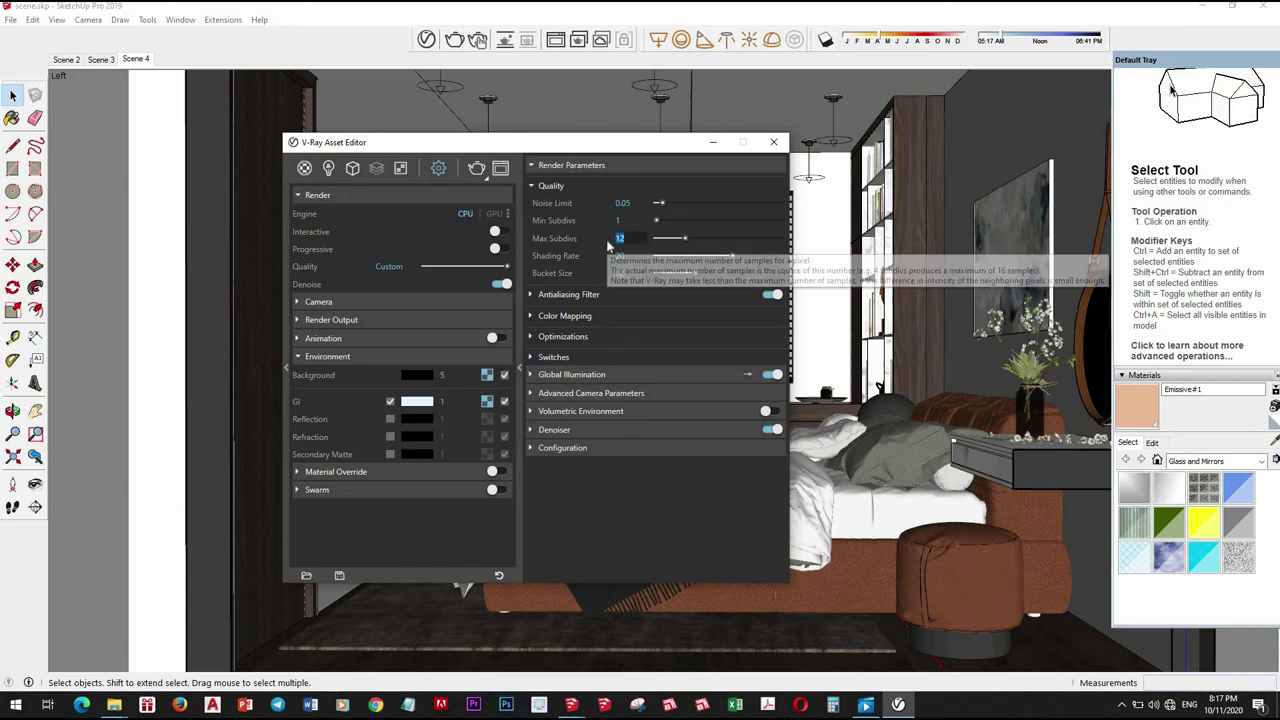
# Set Max Subdivs to 24, Bucket Size to 72 and Noise Limit to 0.01
pyautogui.write('24')
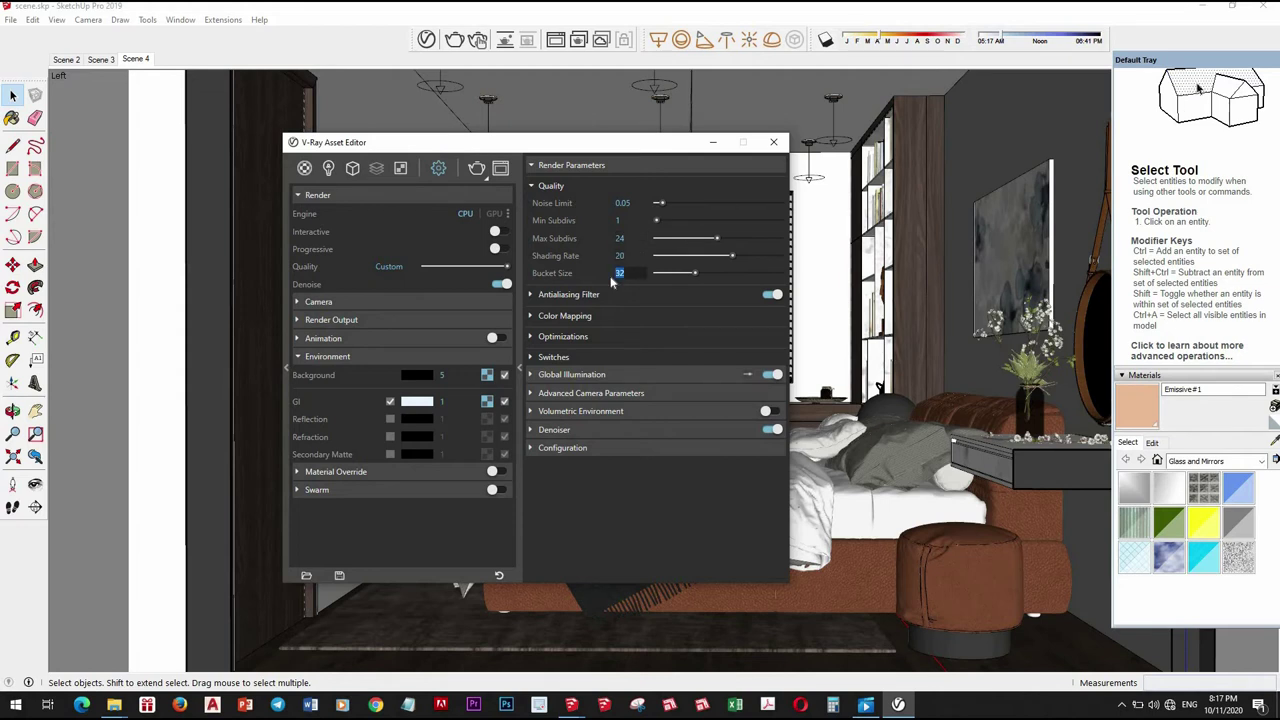
pyautogui.write('72')
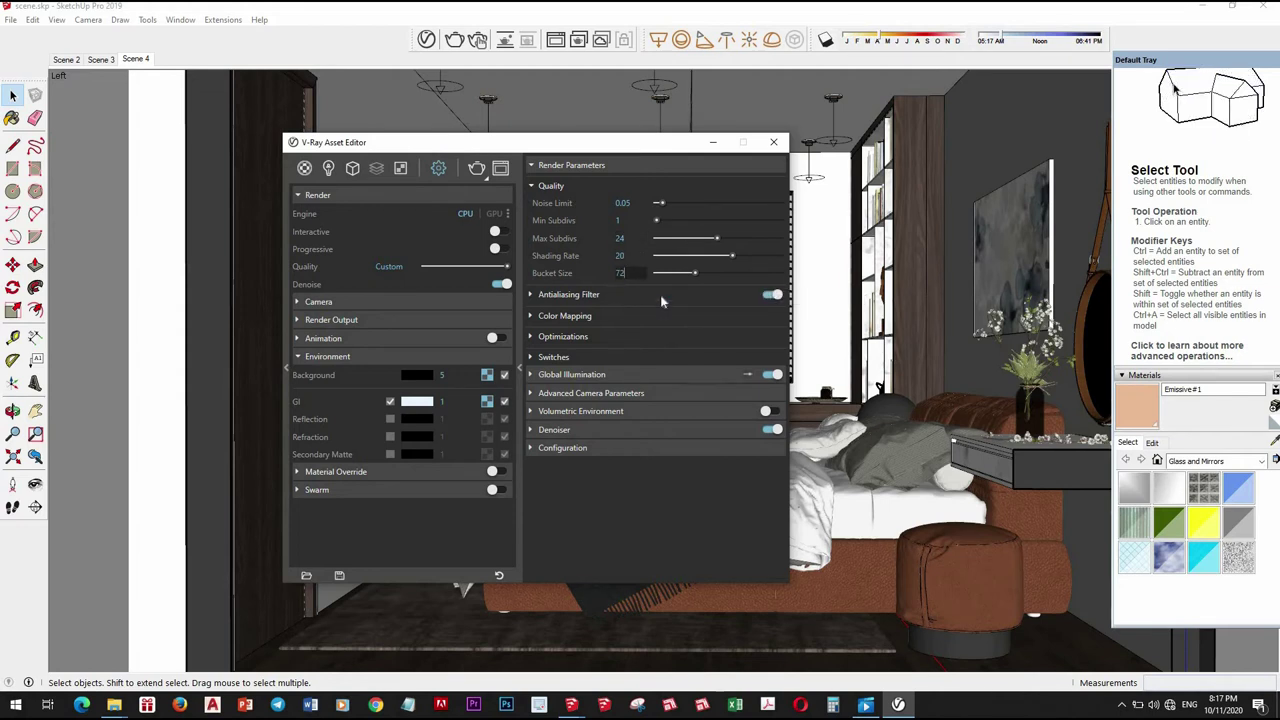
pyautogui.doubleClick(622, 203)
pyautogui.write('0.01')
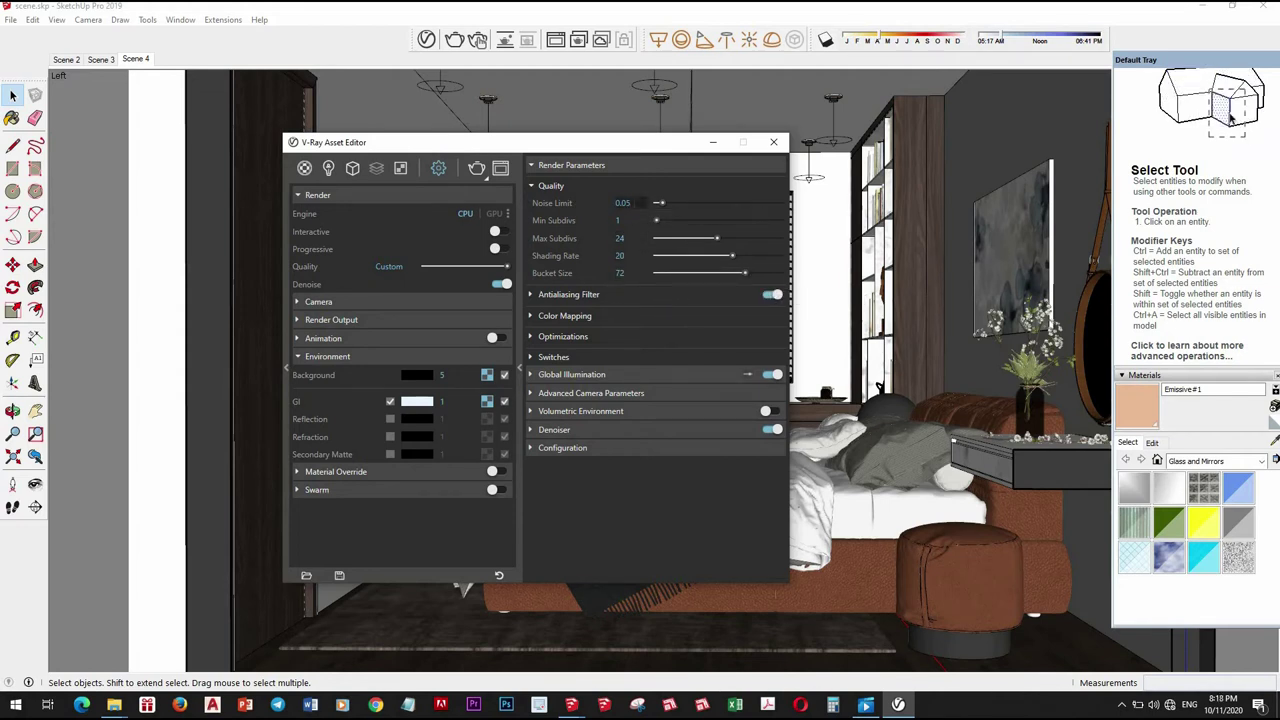
# Change the antialiasing filter from Lanczos size 2 to Triangle size 1
pyautogui.click(617, 297)
pyautogui.click(672, 313)
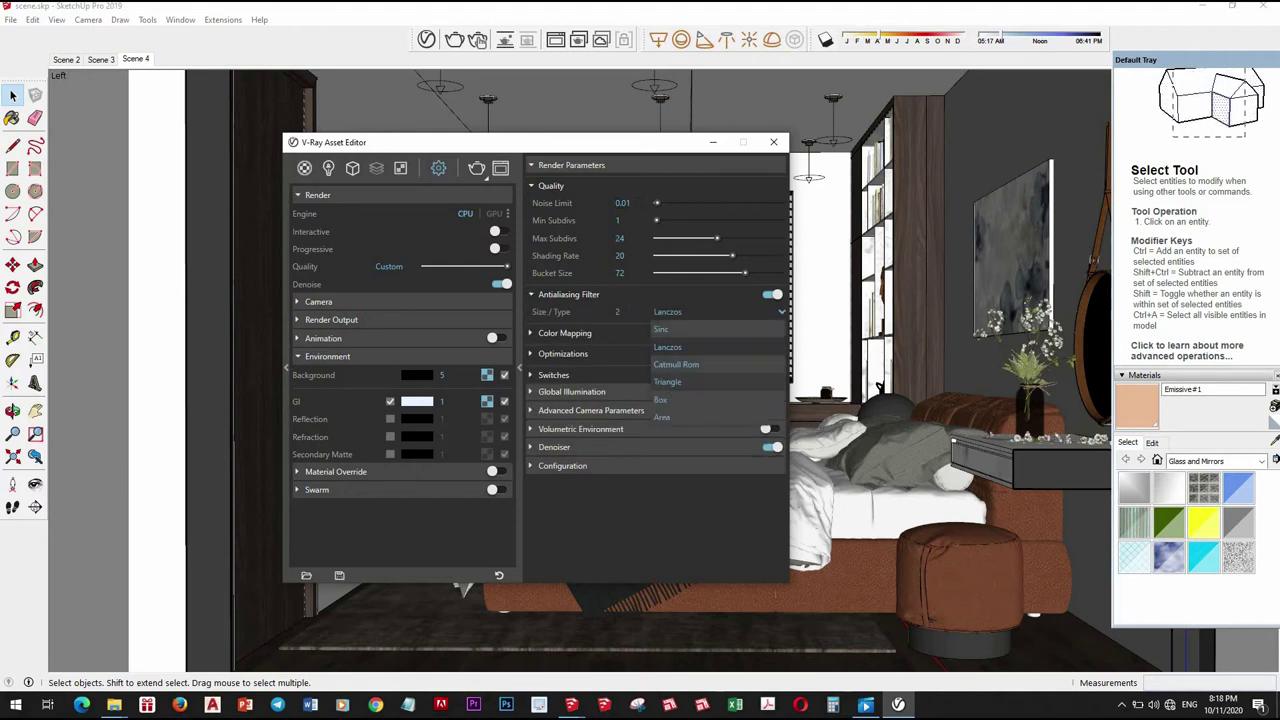
pyautogui.click(668, 383)
pyautogui.press('Return')
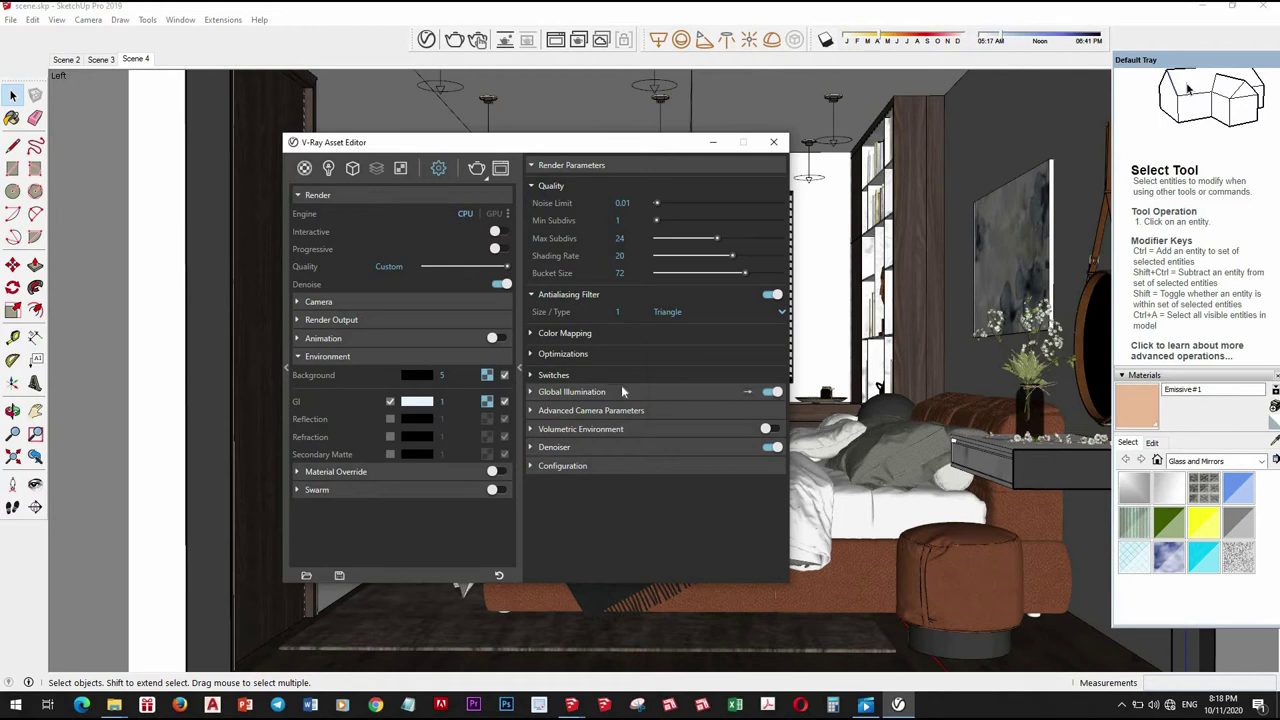
pyautogui.click(624, 392)
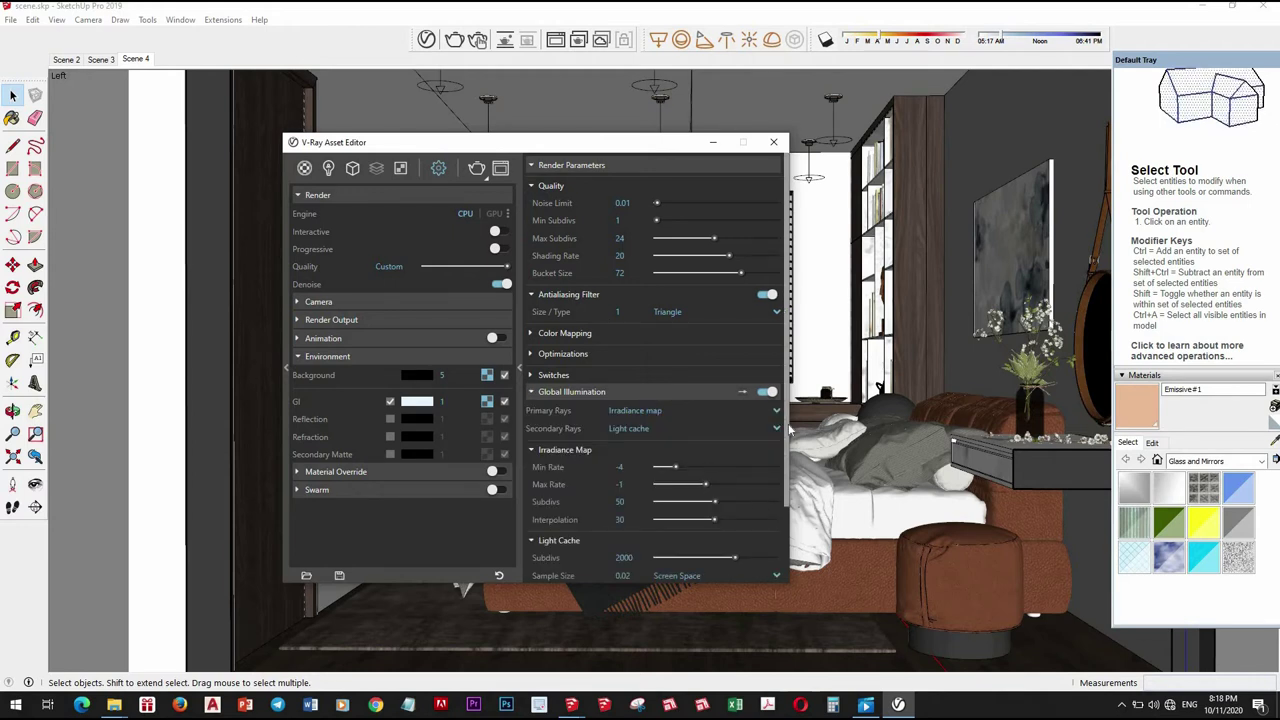
pyautogui.moveTo(788, 430)
pyautogui.mouseDown()
pyautogui.moveTo(786, 476)
pyautogui.moveTo(787, 384)
pyautogui.mouseUp()
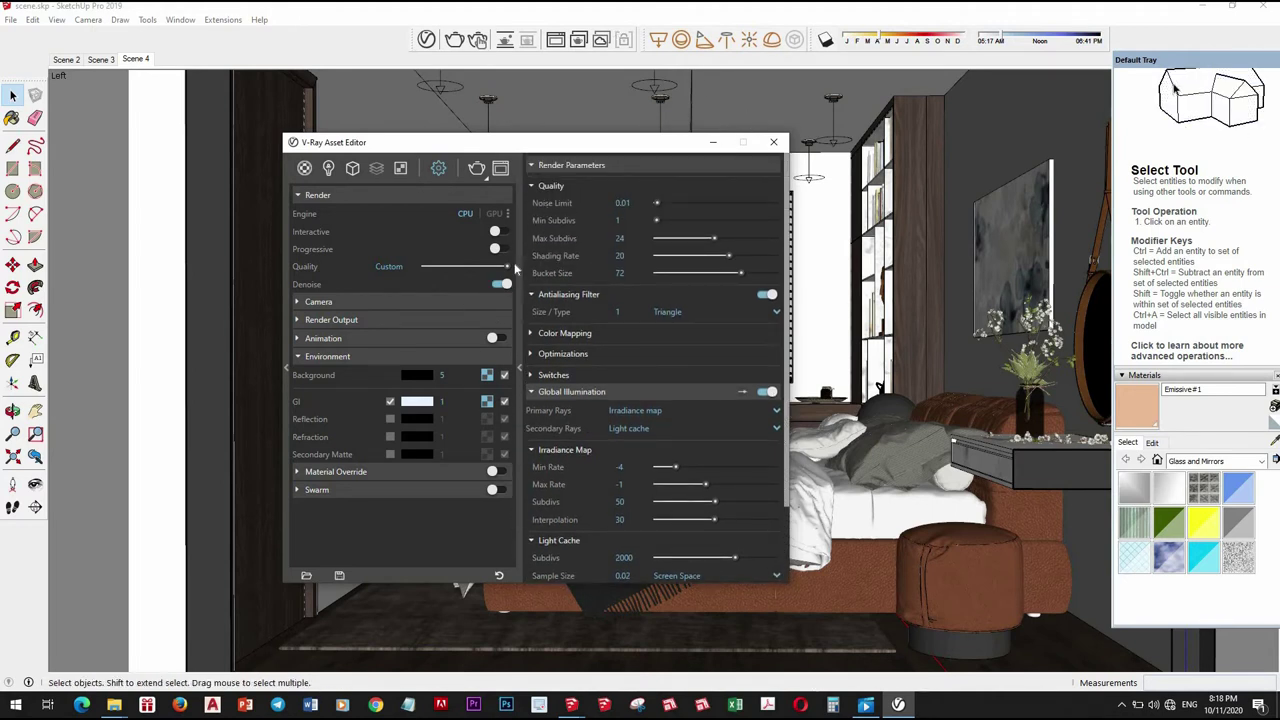
# Close the Asset Editor, tidy the floating toolbars, and render the bedroom with V-Ray
pyautogui.click(773, 145)
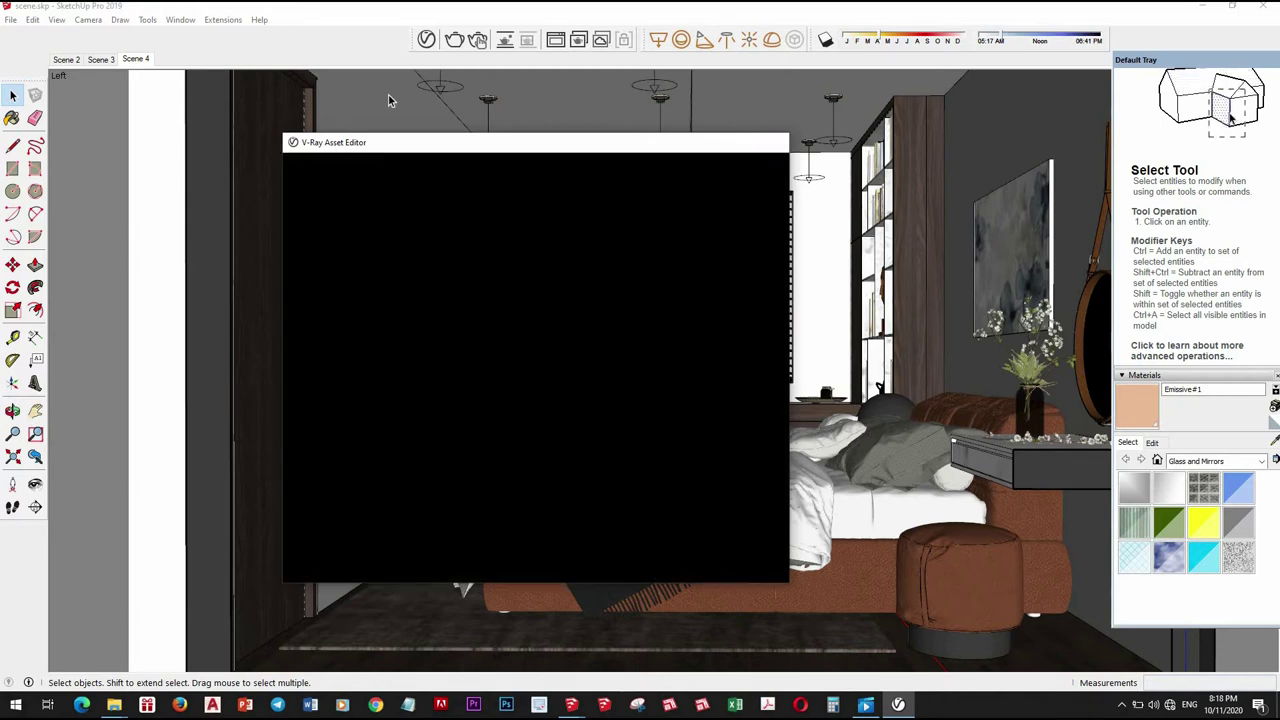
pyautogui.click(1168, 46)
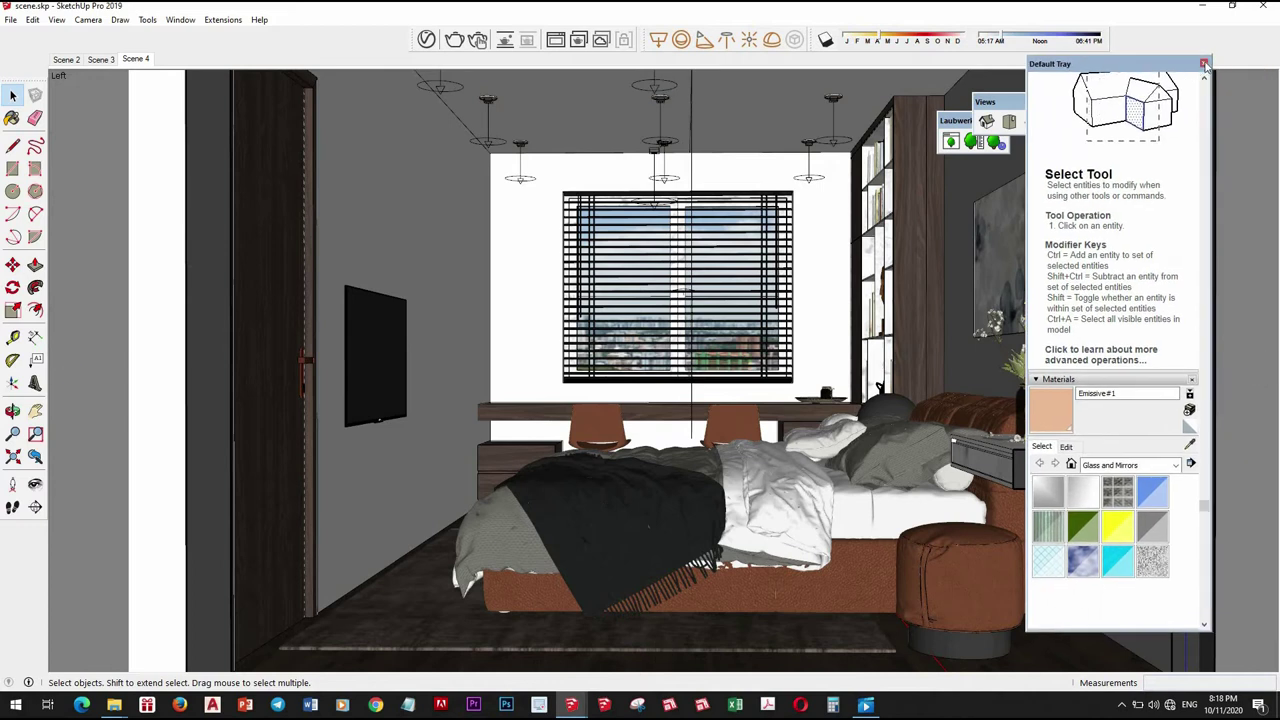
pyautogui.moveTo(1203, 35); pyautogui.dragTo(1200, 38)
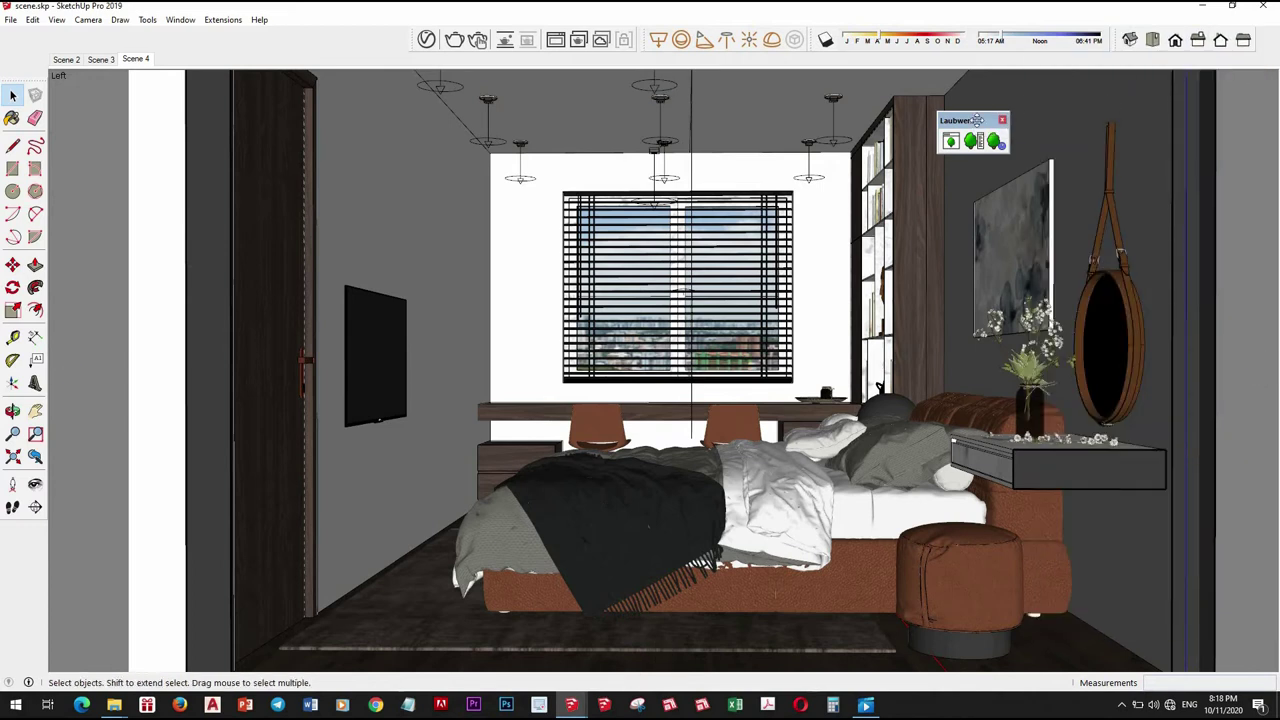
pyautogui.moveTo(977, 120); pyautogui.dragTo(1122, 83)
pyautogui.click(455, 42)
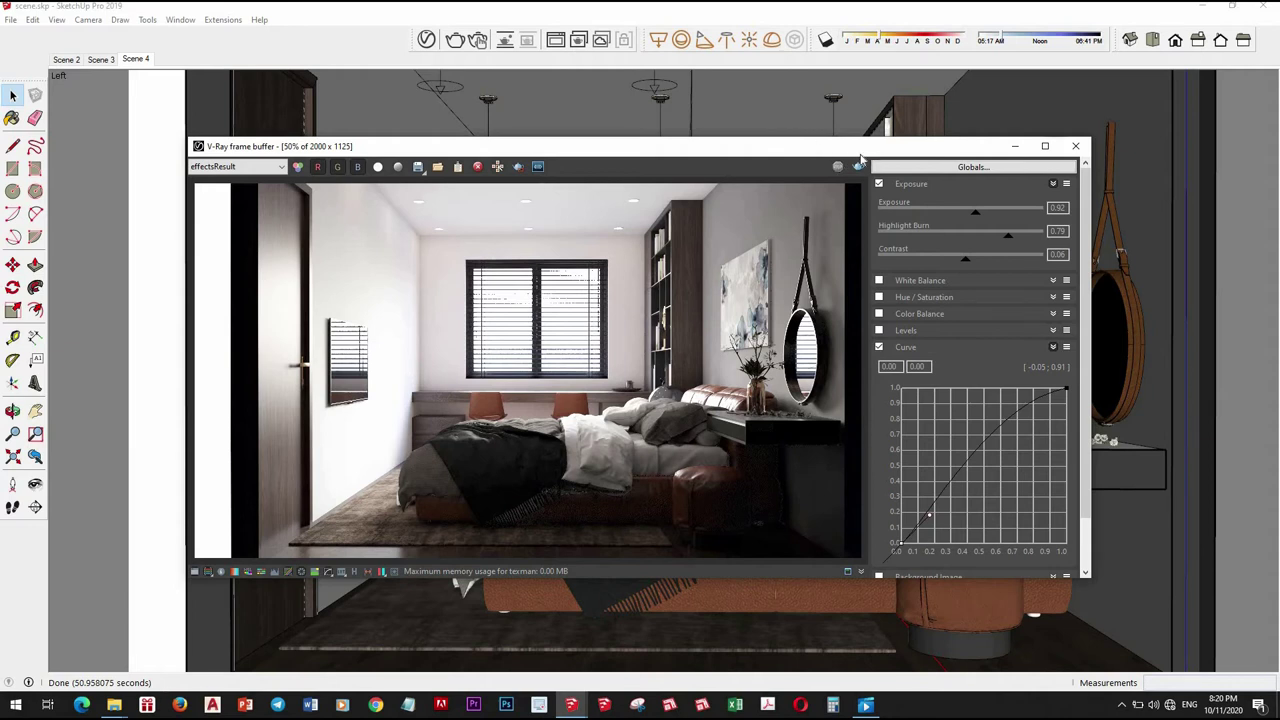
# Turn off the Exposure and Curve corrections on the rendered image
pyautogui.moveTo(879, 152); pyautogui.dragTo(851, 158)
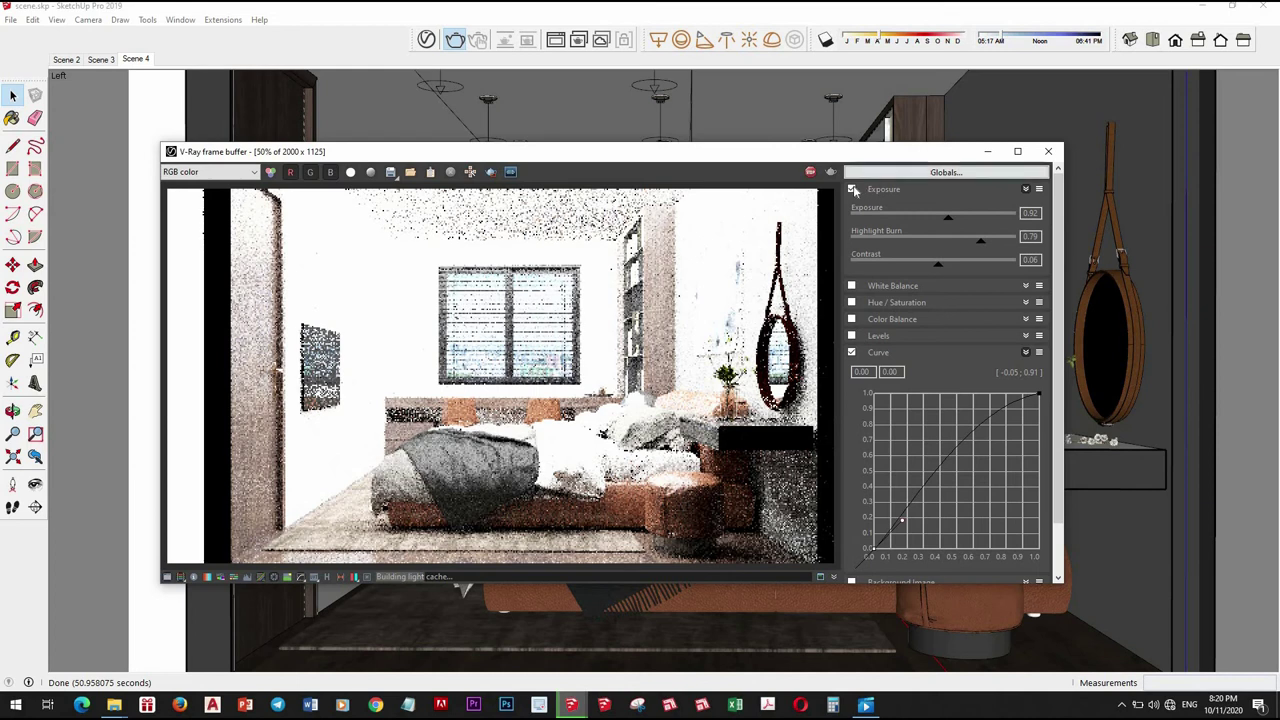
pyautogui.click(851, 189)
pyautogui.click(851, 352)
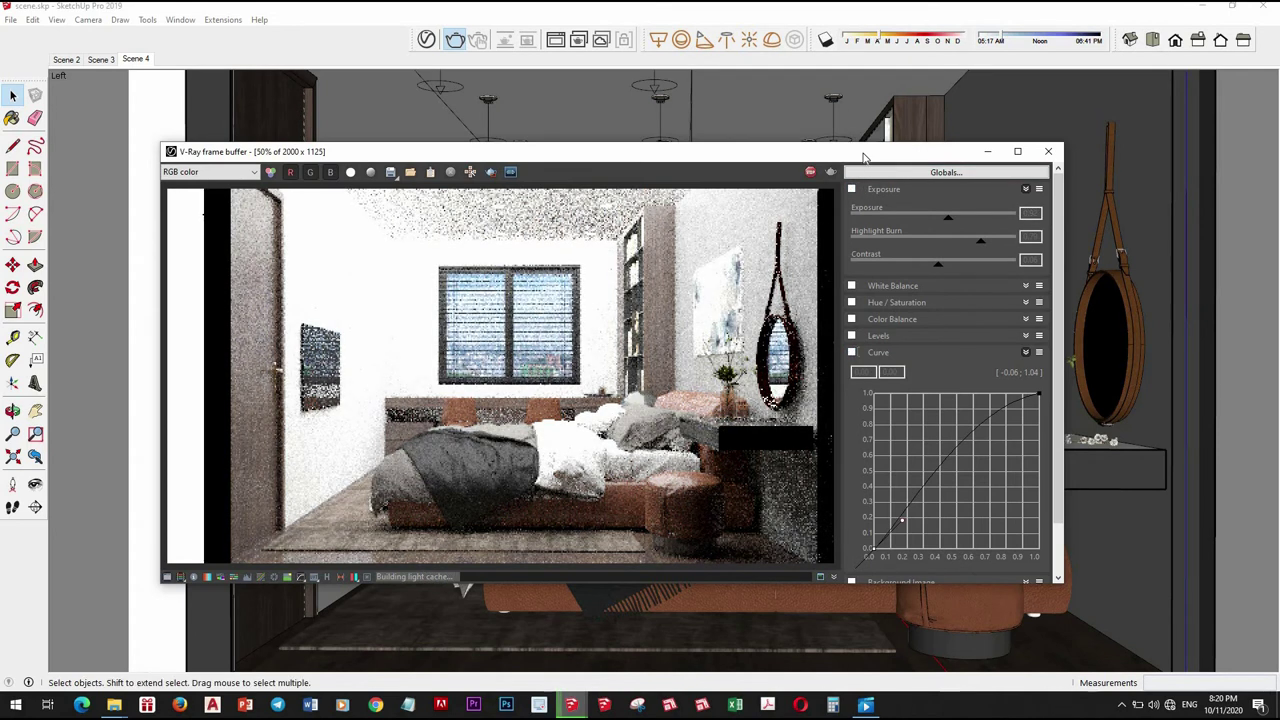
pyautogui.click(166, 577)
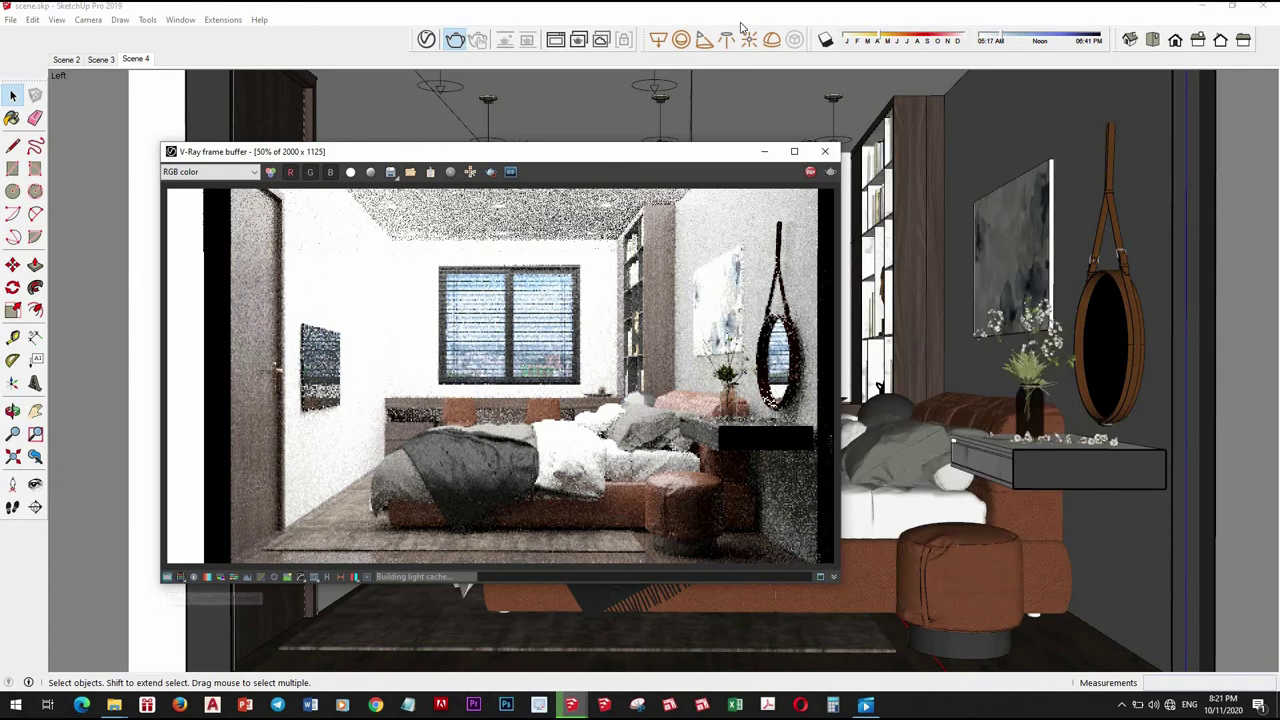
# Enable White Balance and raise its Temperature to warm the render
pyautogui.moveTo(657, 151); pyautogui.dragTo(767, 144)
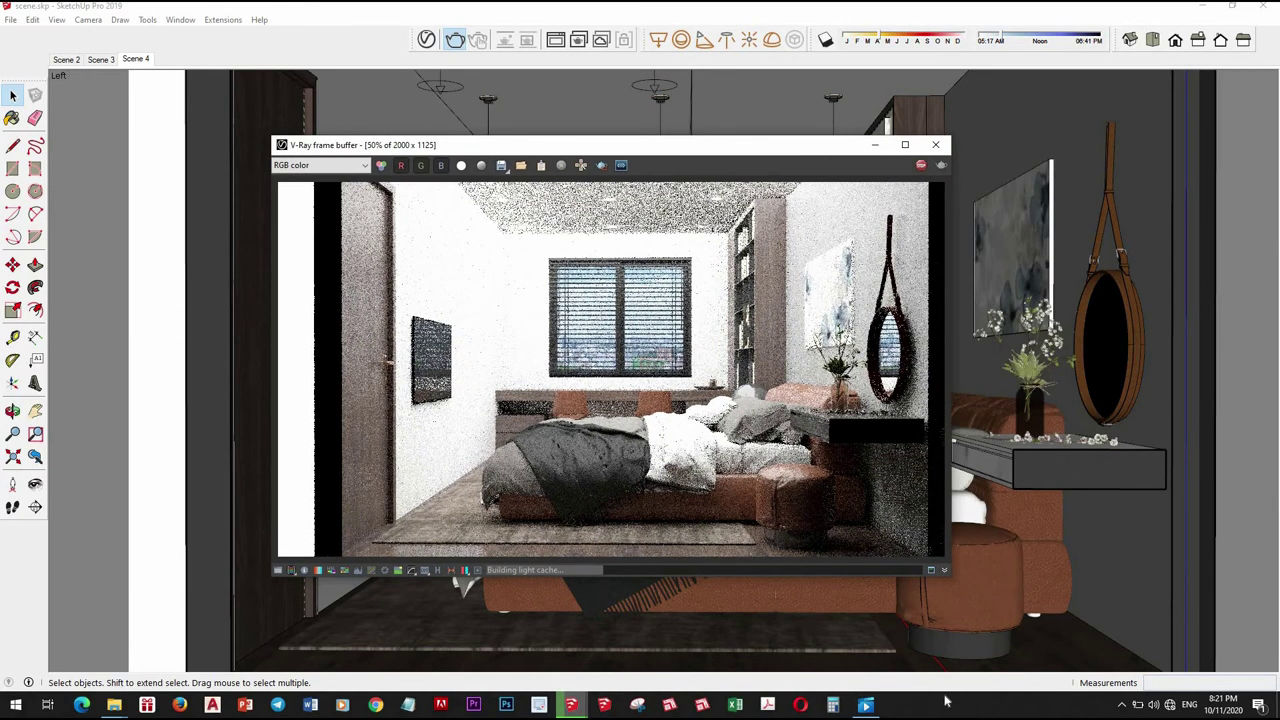
pyautogui.click(945, 702)
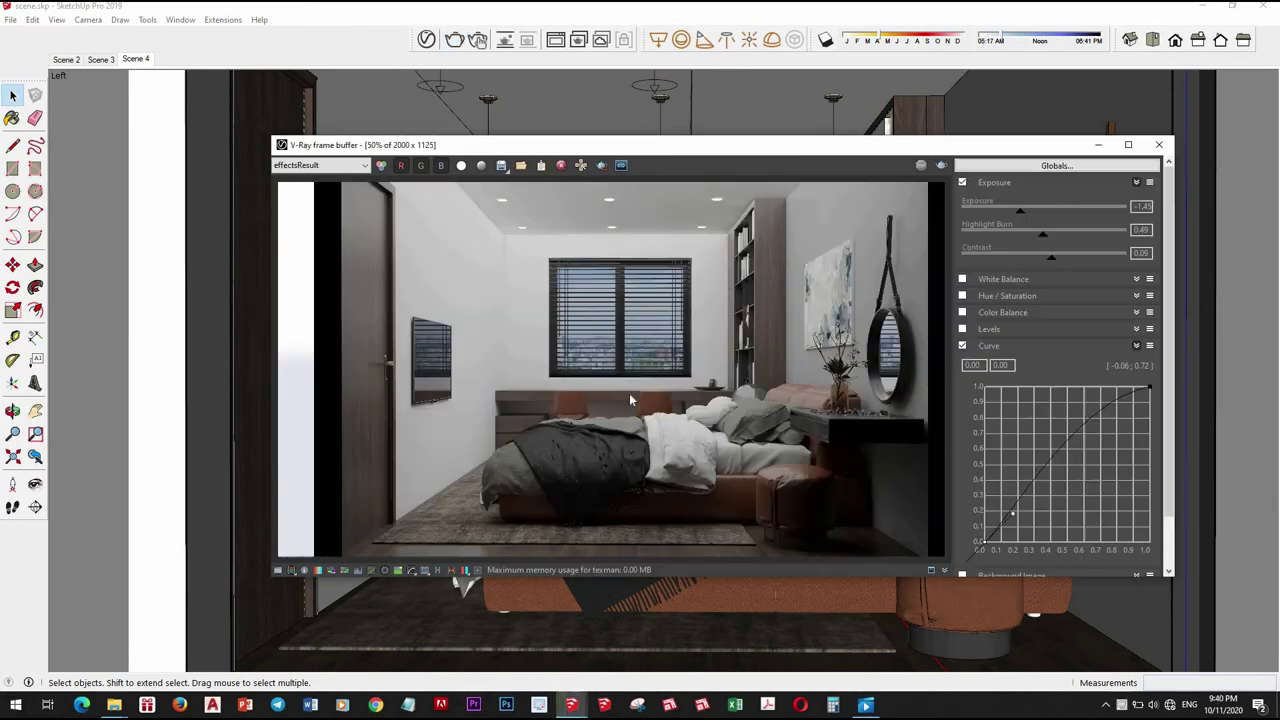
pyautogui.scroll(1, 729, 336)
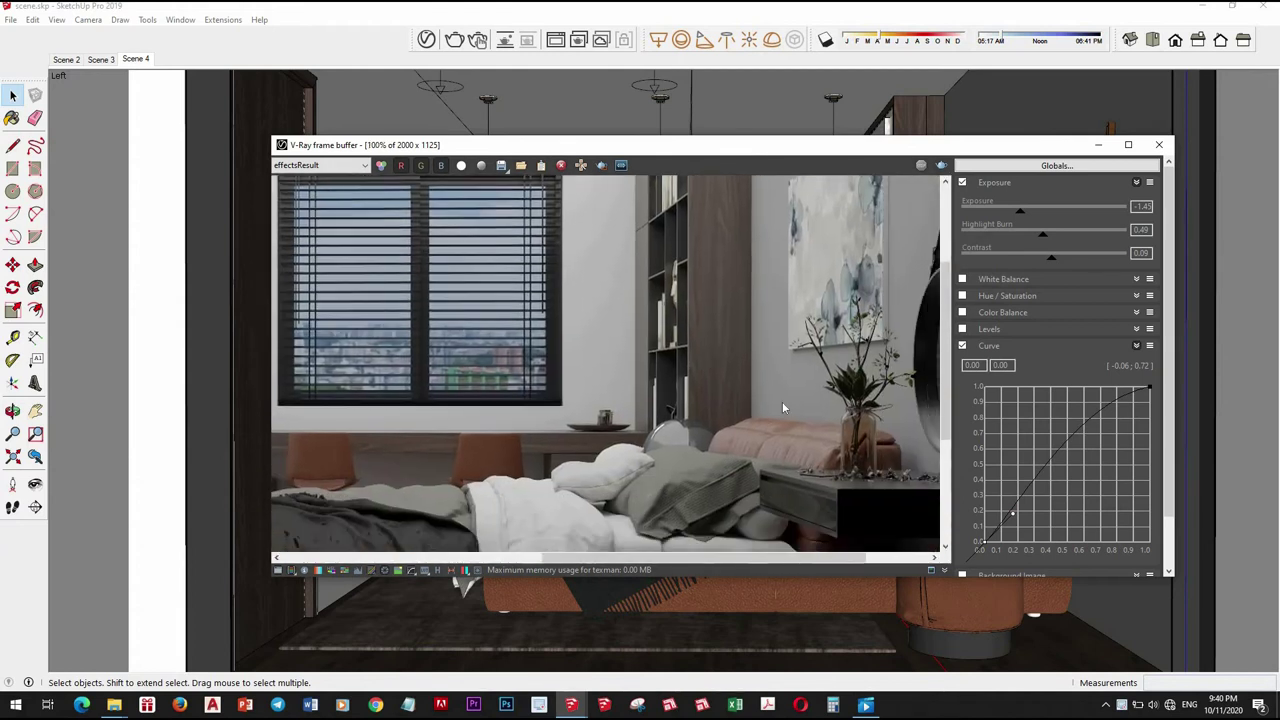
pyautogui.scroll(1, 782, 401)
pyautogui.scroll(1, 649, 371)
pyautogui.scroll(1, 770, 447)
pyautogui.scroll(-2, 760, 440)
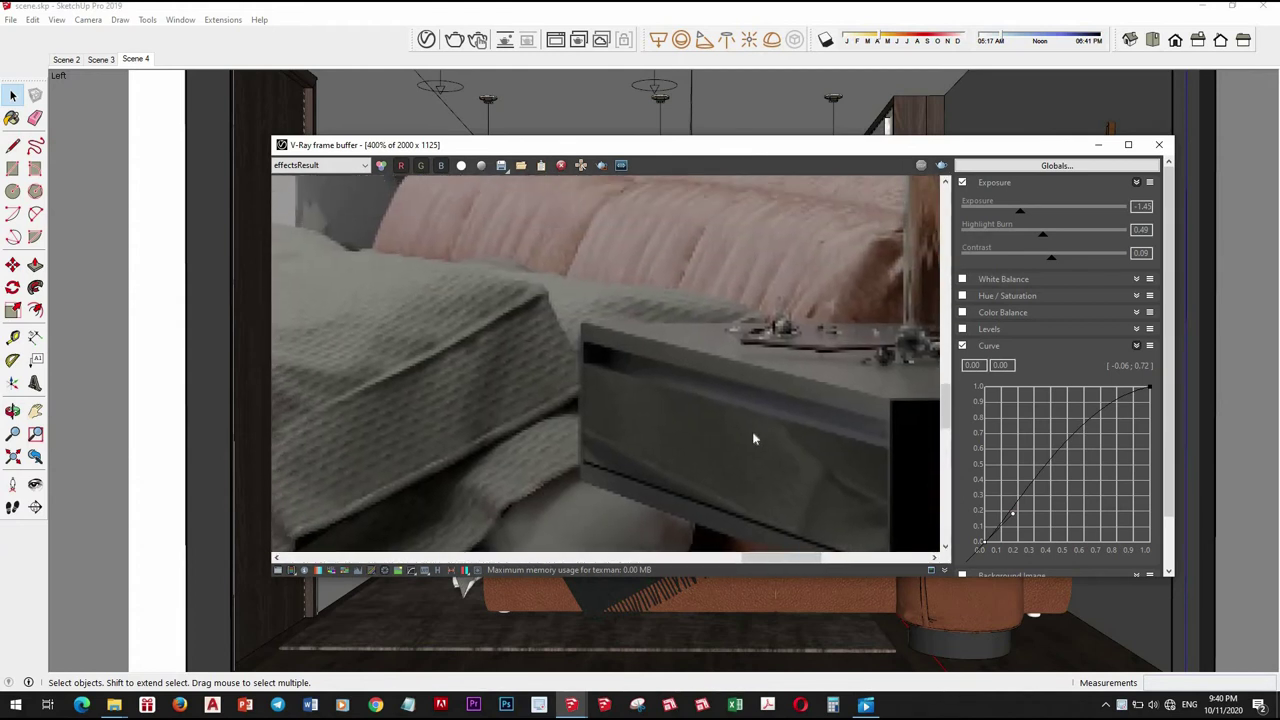
pyautogui.scroll(-1, 740, 420)
pyautogui.scroll(-1, 700, 365)
pyautogui.scroll(-1, 688, 363)
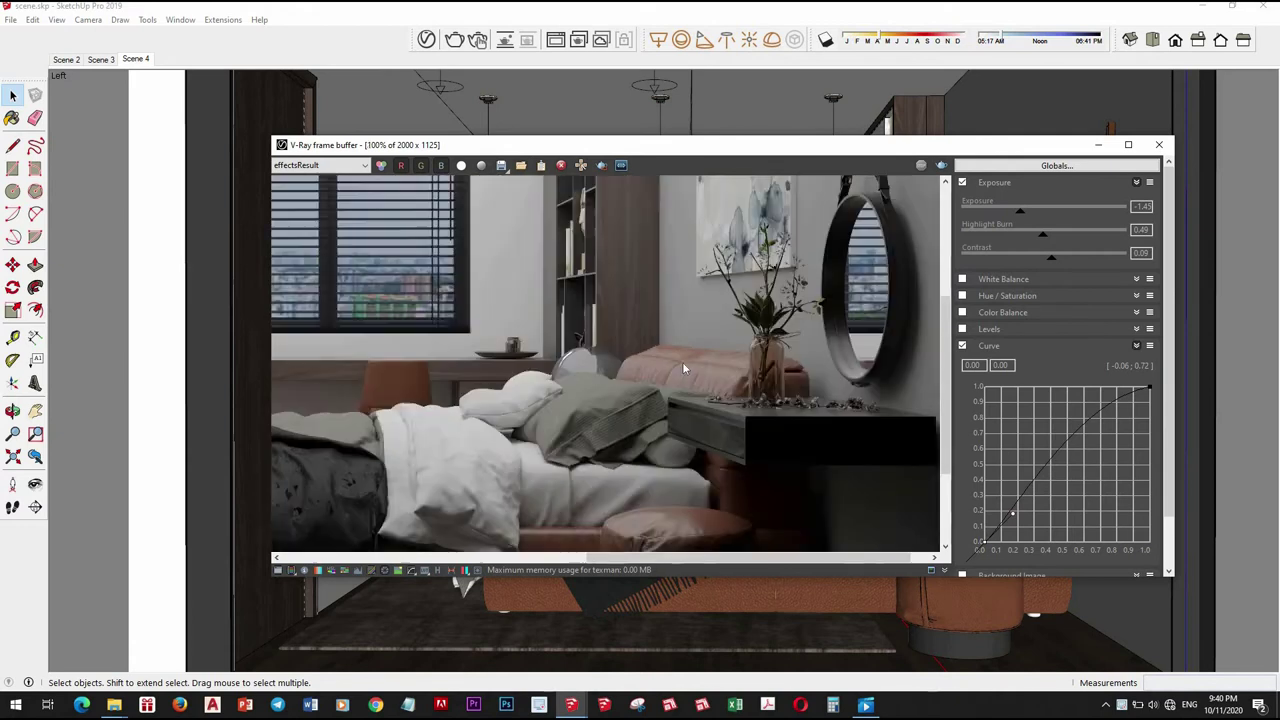
pyautogui.scroll(-1, 684, 362)
pyautogui.scroll(-1, 770, 367)
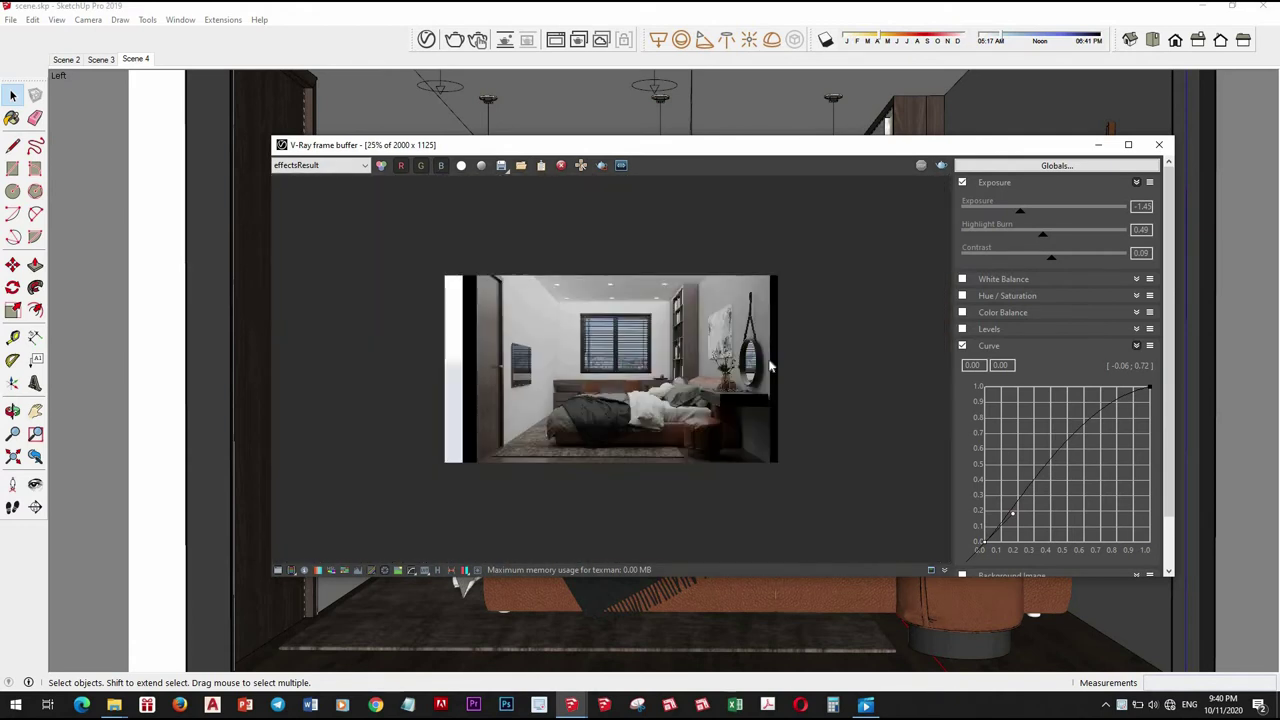
pyautogui.scroll(1, 772, 367)
pyautogui.click(962, 279)
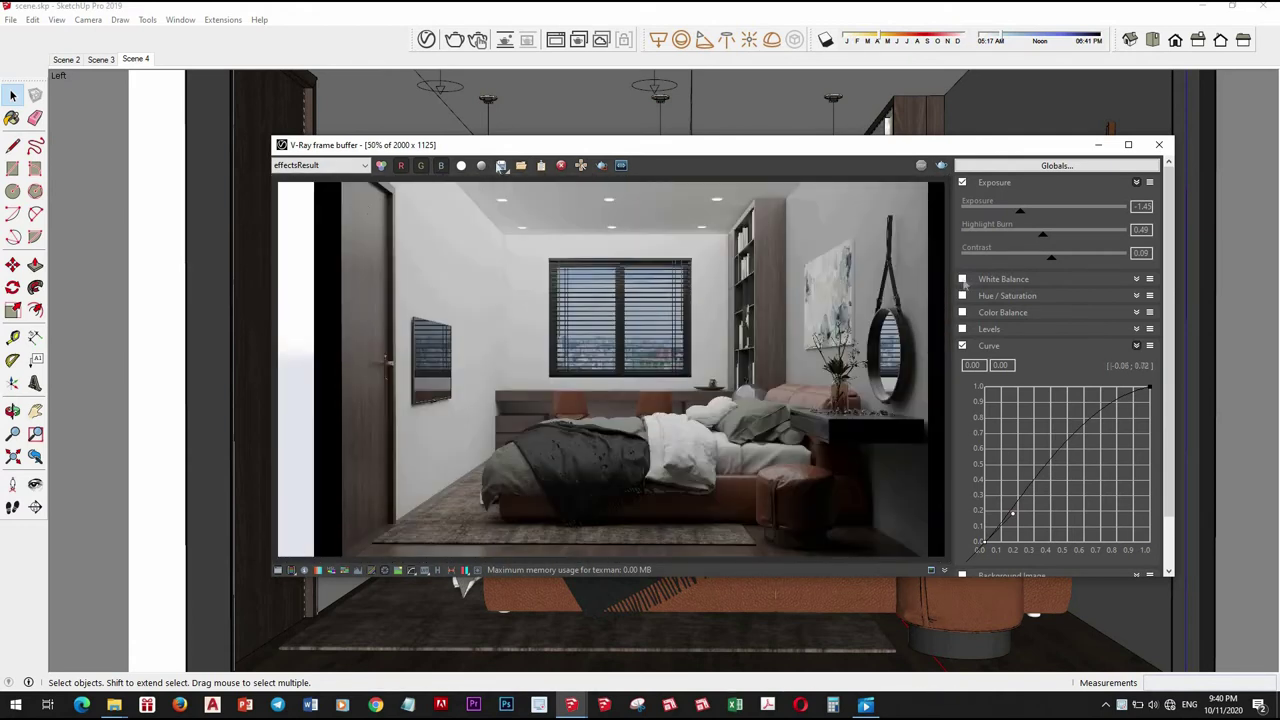
pyautogui.click(1055, 279)
pyautogui.moveTo(1044, 312); pyautogui.dragTo(1076, 314)
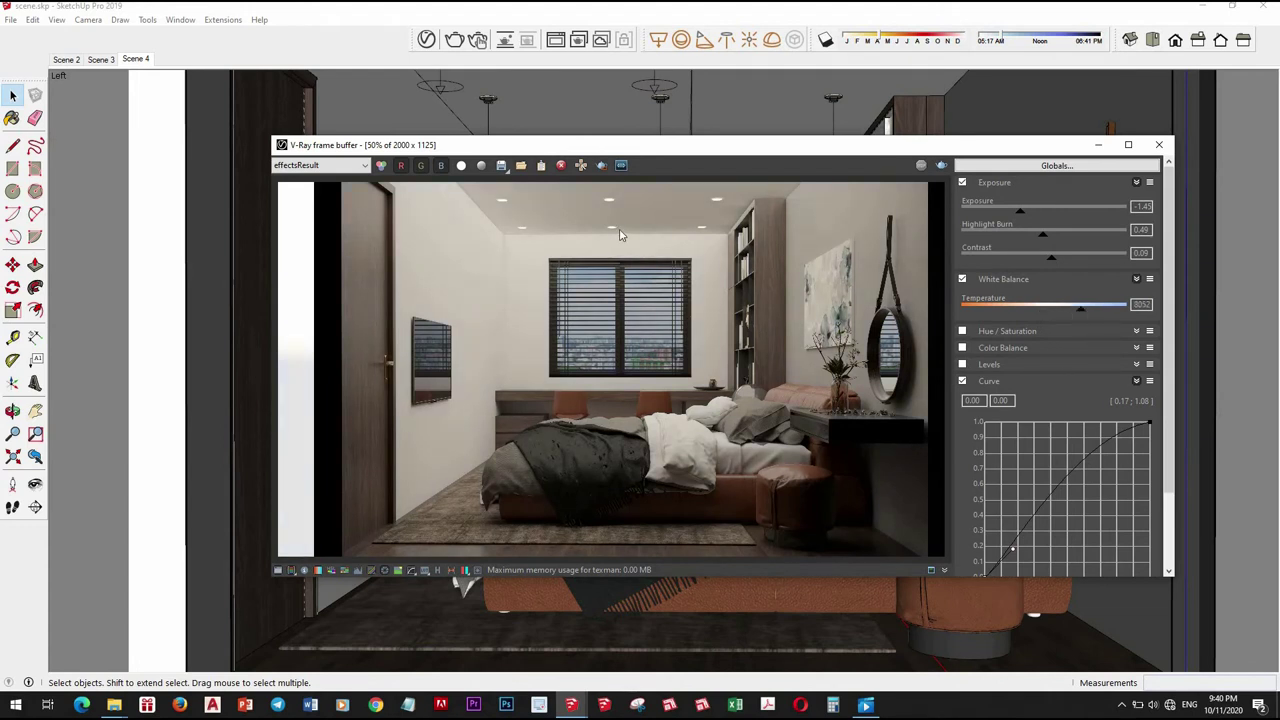
pyautogui.moveTo(1081, 314); pyautogui.dragTo(1080, 314)
# Save the current channel as the Windows bitmap 2.effectsResult.bmp
pyautogui.click(502, 166)
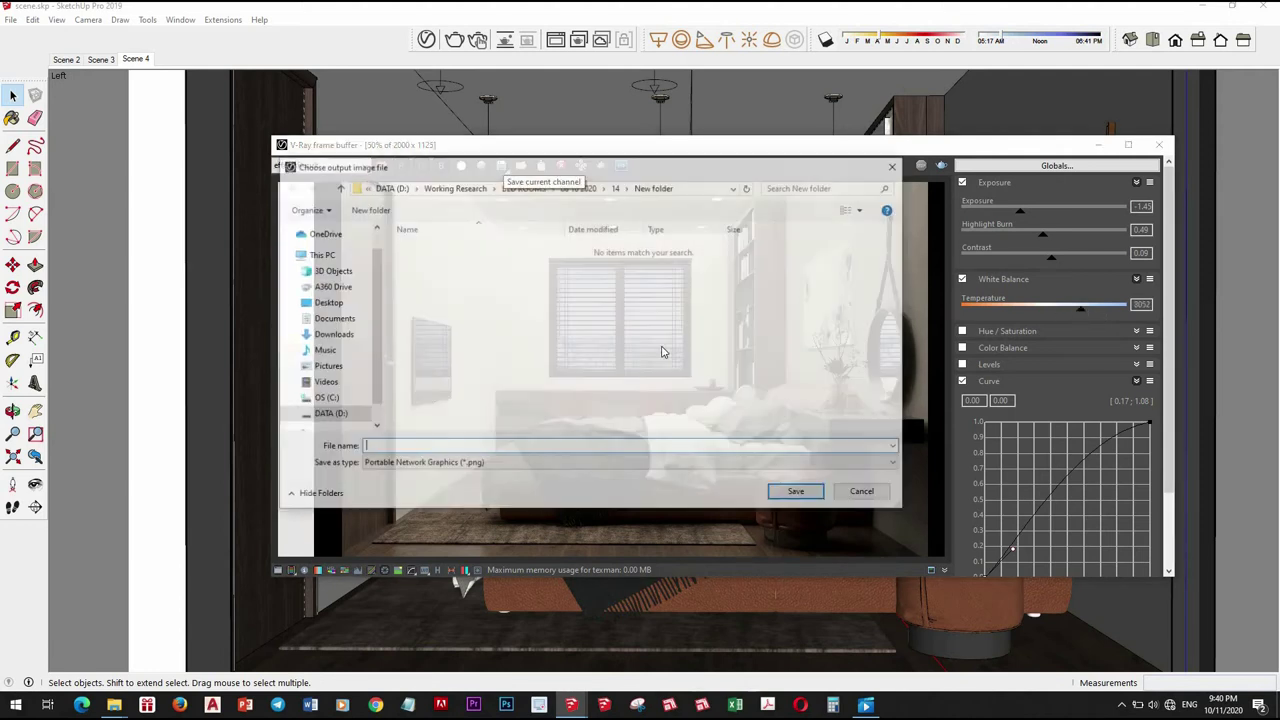
pyautogui.click(505, 463)
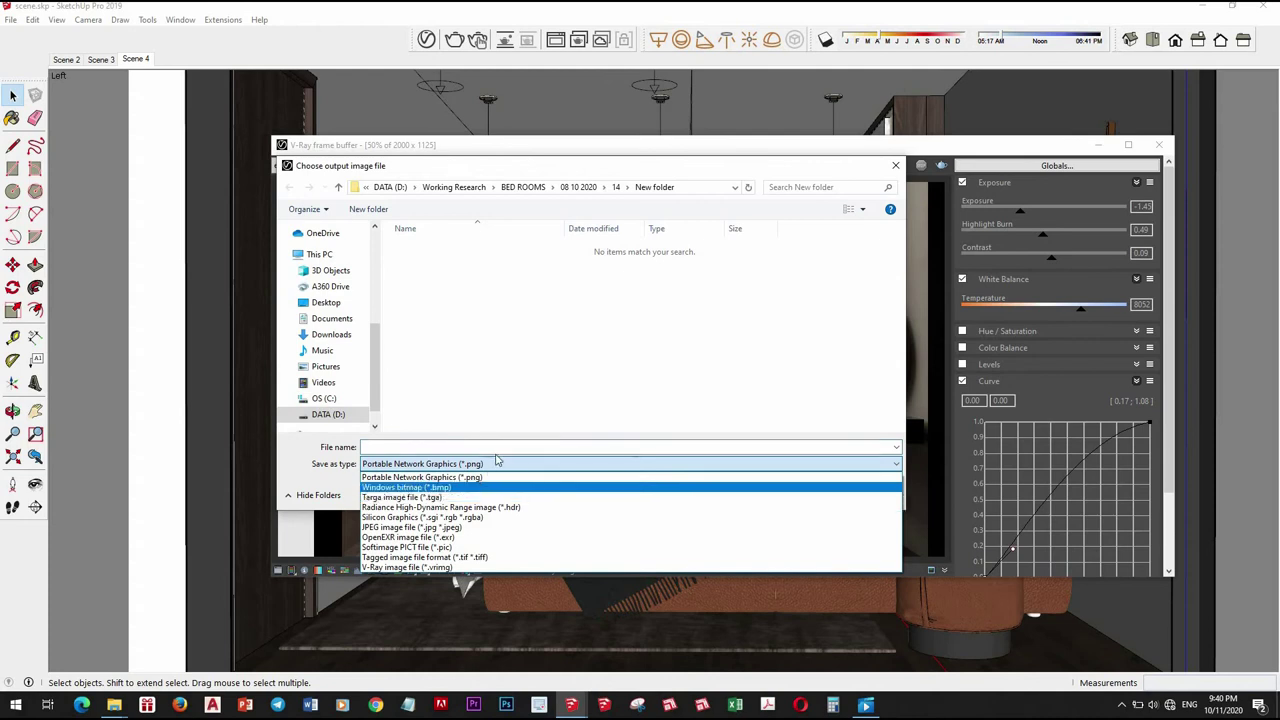
pyautogui.click(500, 526)
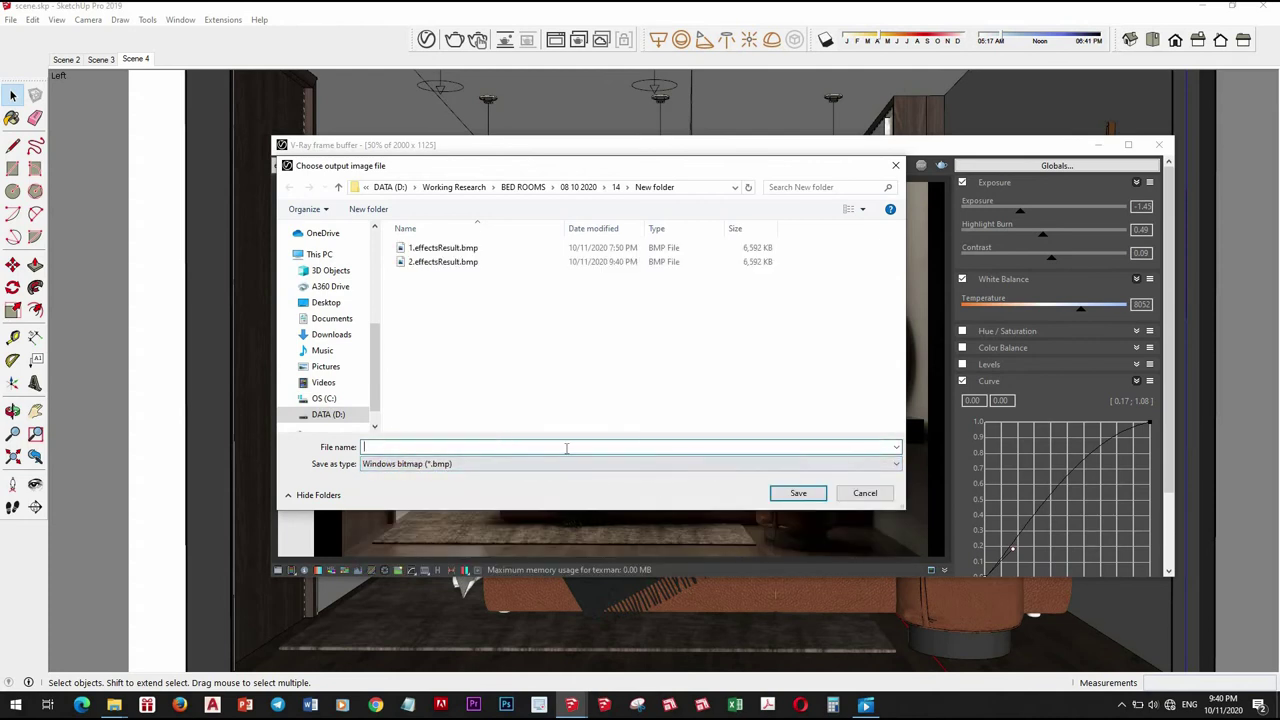
pyautogui.click(631, 447)
pyautogui.write('3')
pyautogui.click(798, 493)
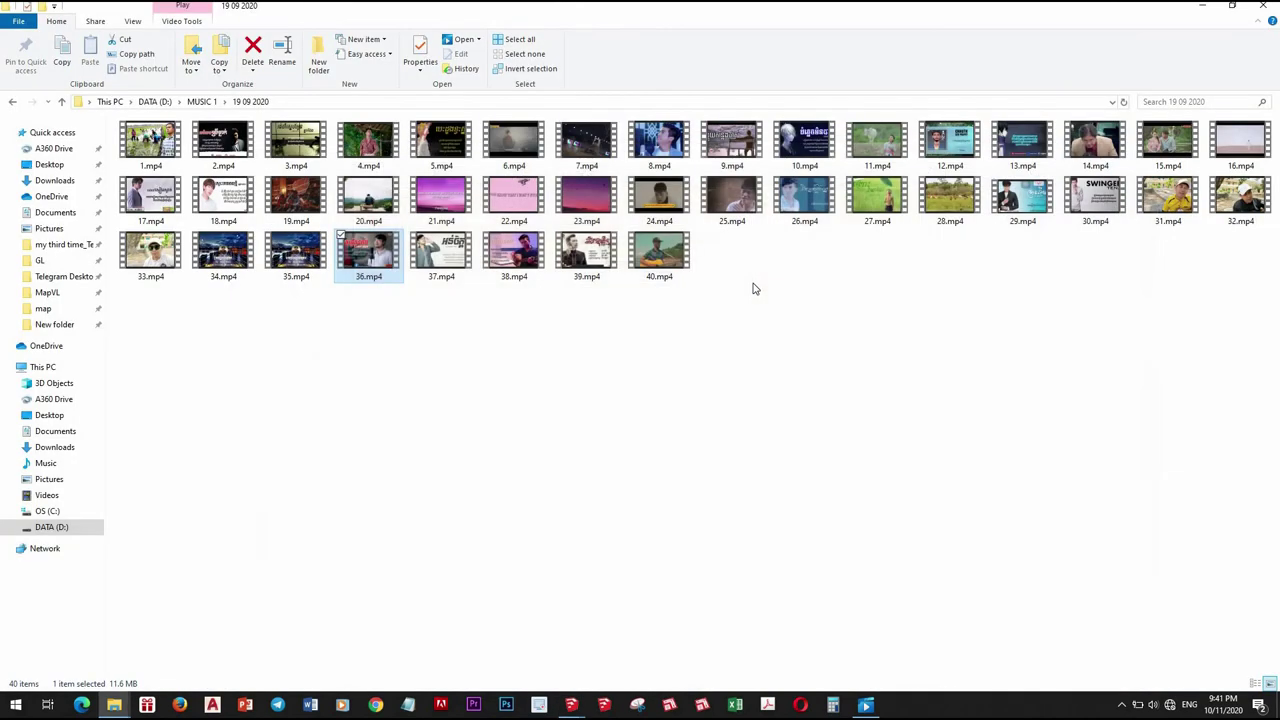
# Return to Scene 4 and switch the camera to Two-Point Perspective
pyautogui.click(1203, 8)
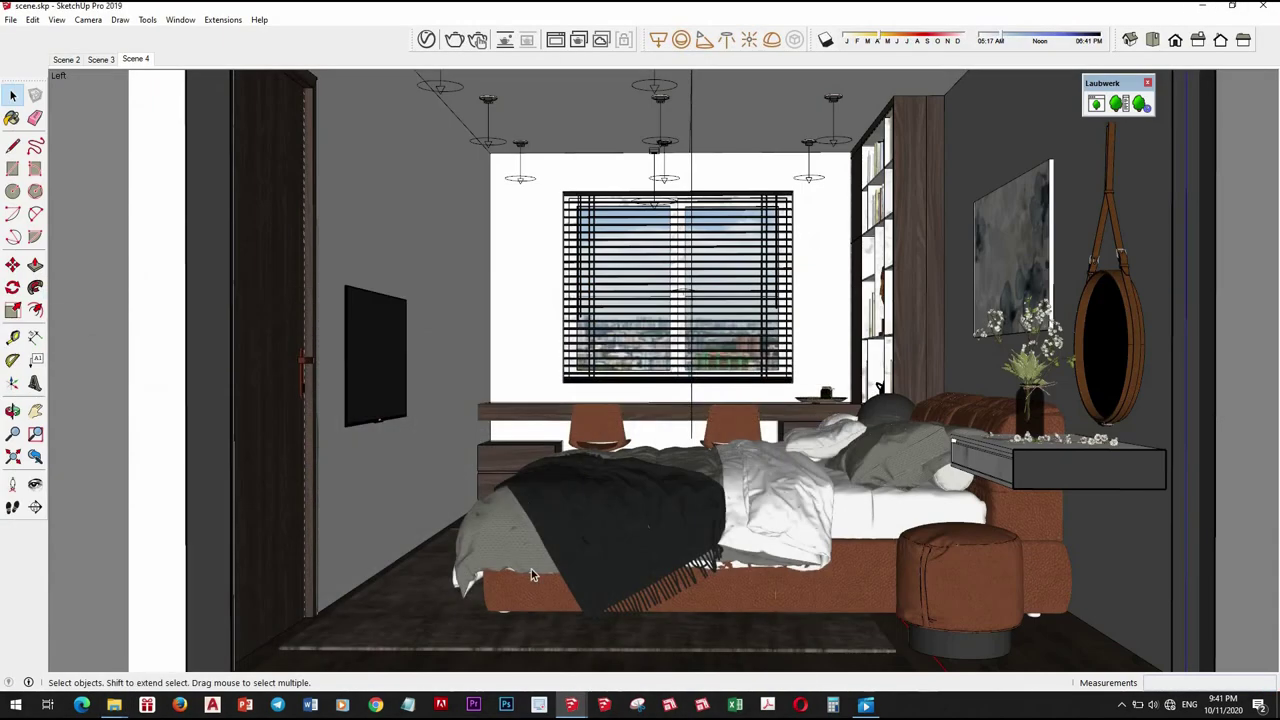
pyautogui.middleClick(830, 478)
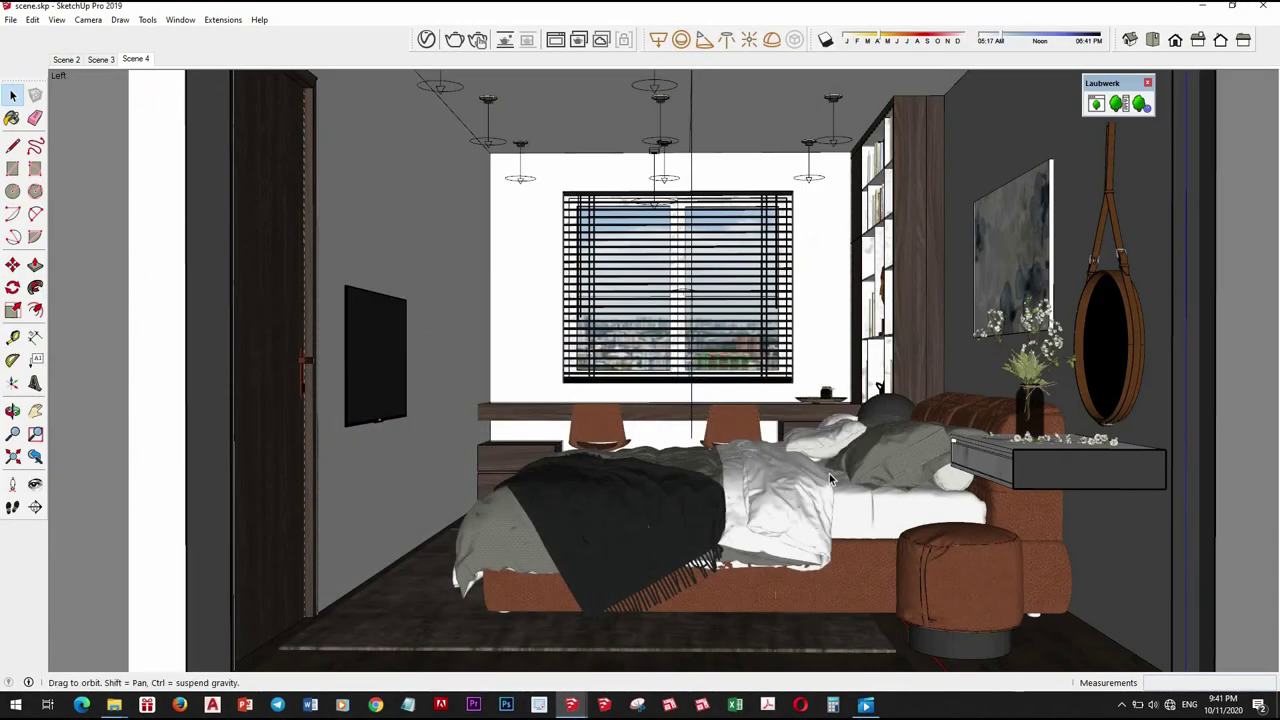
pyautogui.moveTo(830, 478)
pyautogui.mouseDown(button='middle')
pyautogui.moveTo(849, 489)
pyautogui.moveTo(788, 522)
pyautogui.mouseUp(button='middle')
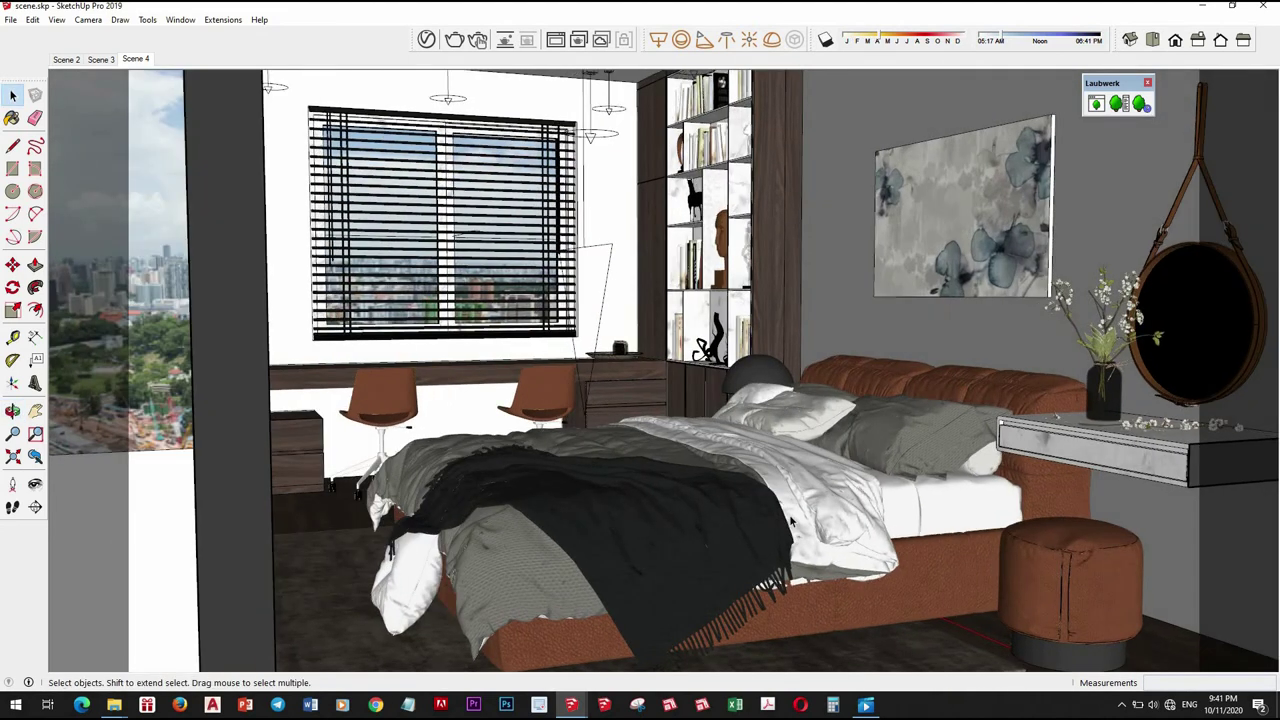
pyautogui.scroll(1, 791, 521)
pyautogui.scroll(1, 797, 512)
pyautogui.click(135, 59)
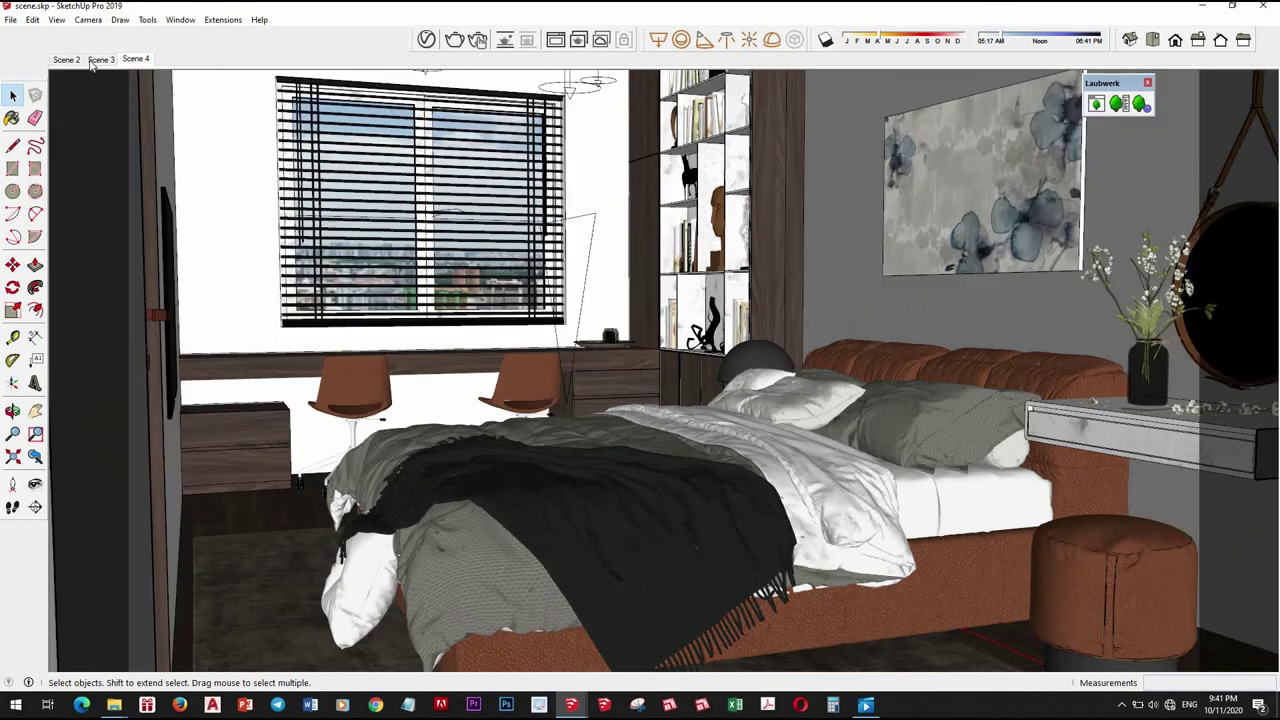
pyautogui.click(88, 20)
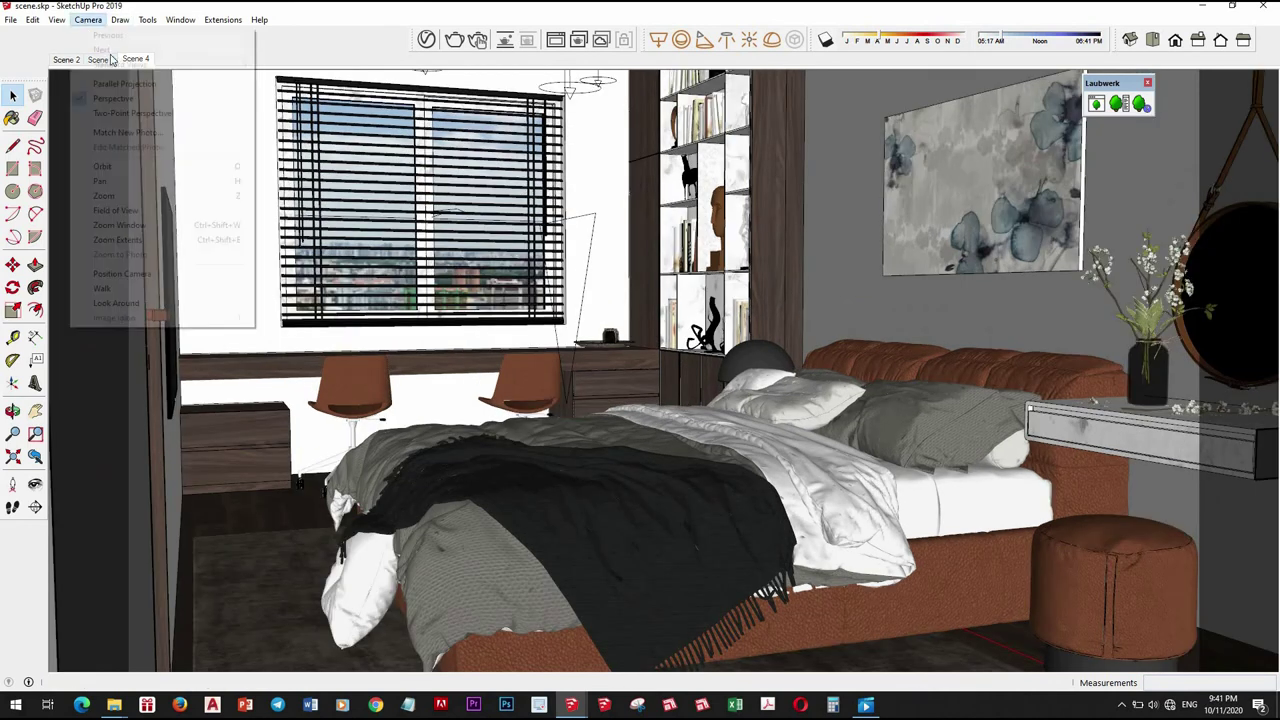
pyautogui.click(125, 113)
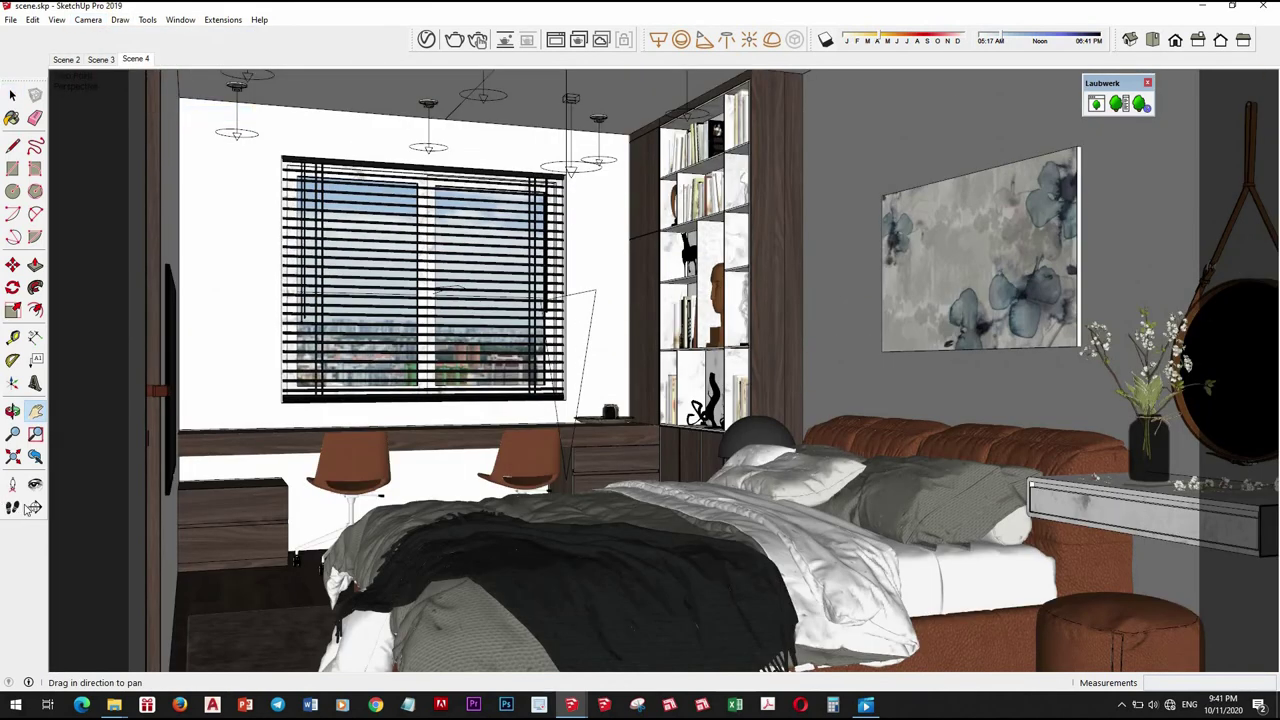
# Set the Look Around eye height to 1100 mm, then 1500 mm
pyautogui.click(35, 484)
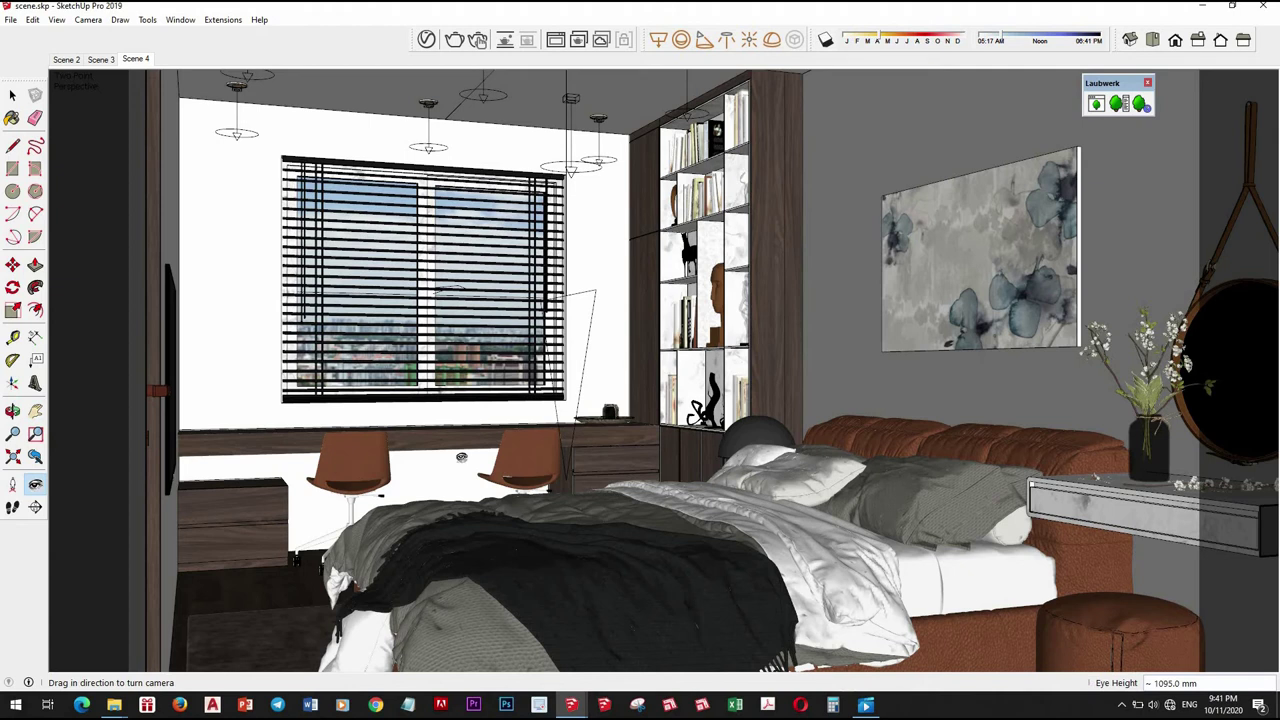
pyautogui.write('1100')
pyautogui.press('Return')
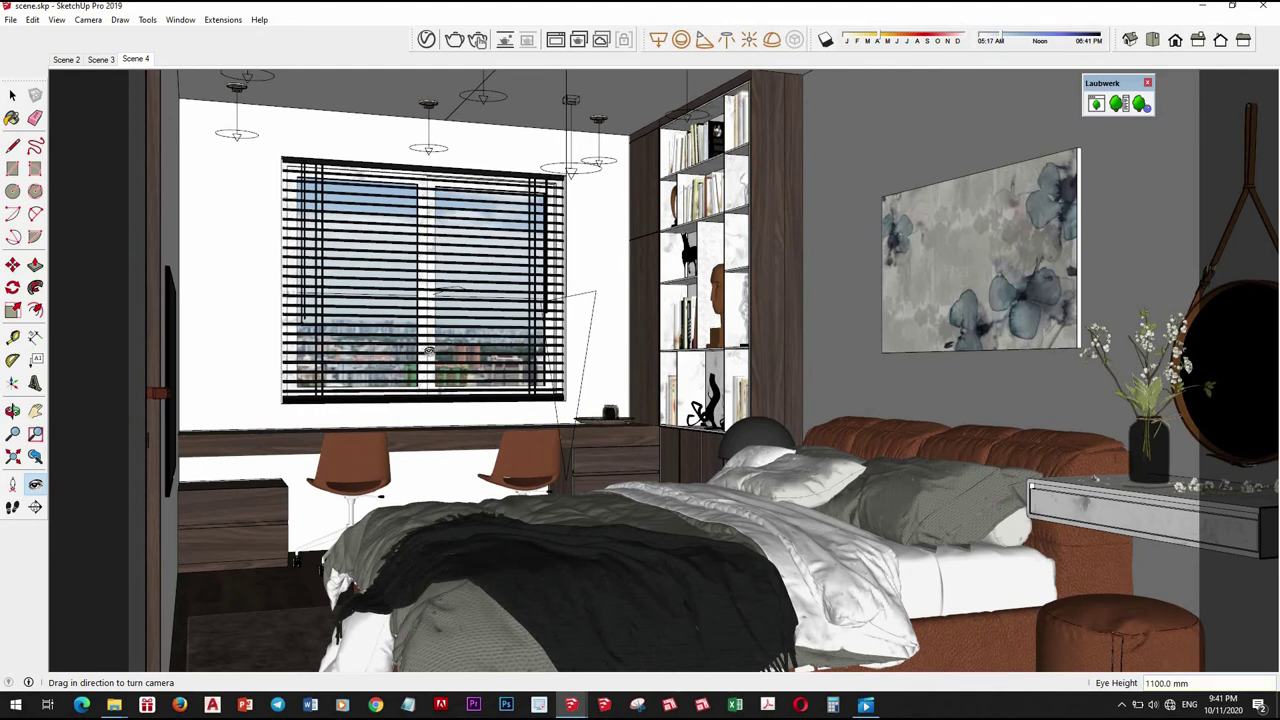
pyautogui.write('1500')
pyautogui.press('Return')
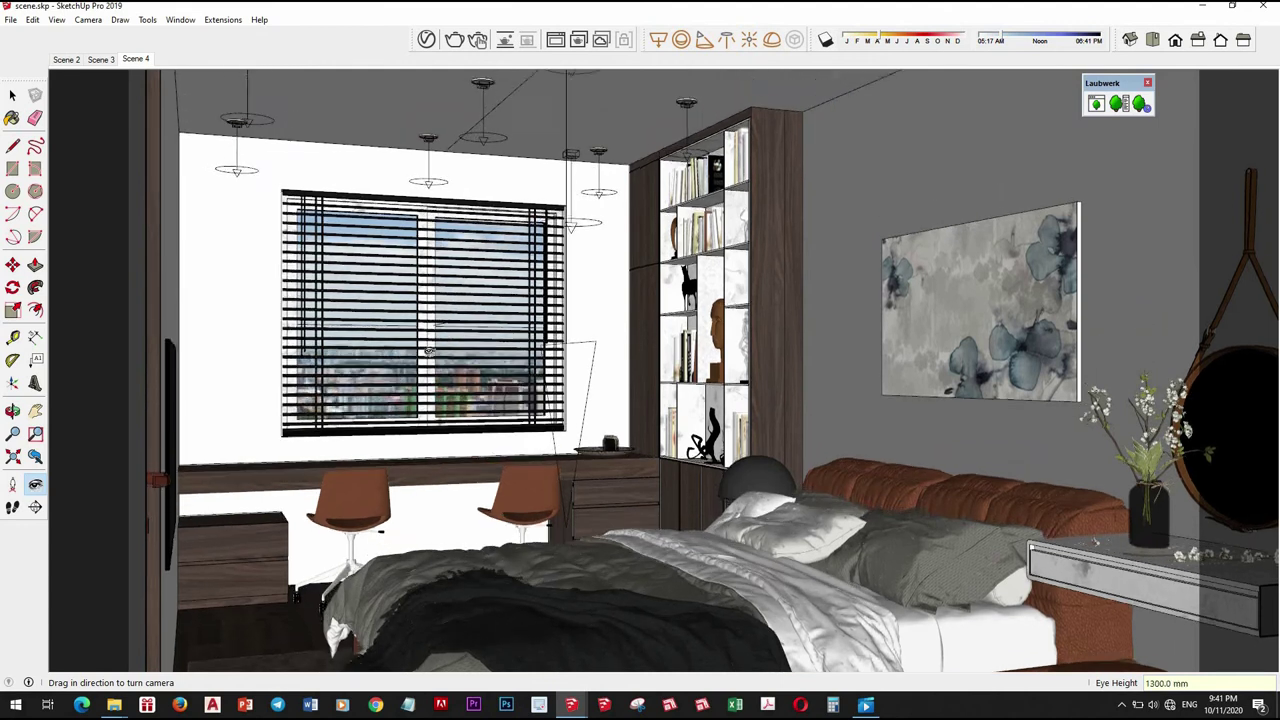
# Walk the camera slightly back and pan sideways to frame the window and bookshelf
pyautogui.click(12, 507)
pyautogui.moveTo(574, 600); pyautogui.dragTo(576, 630)
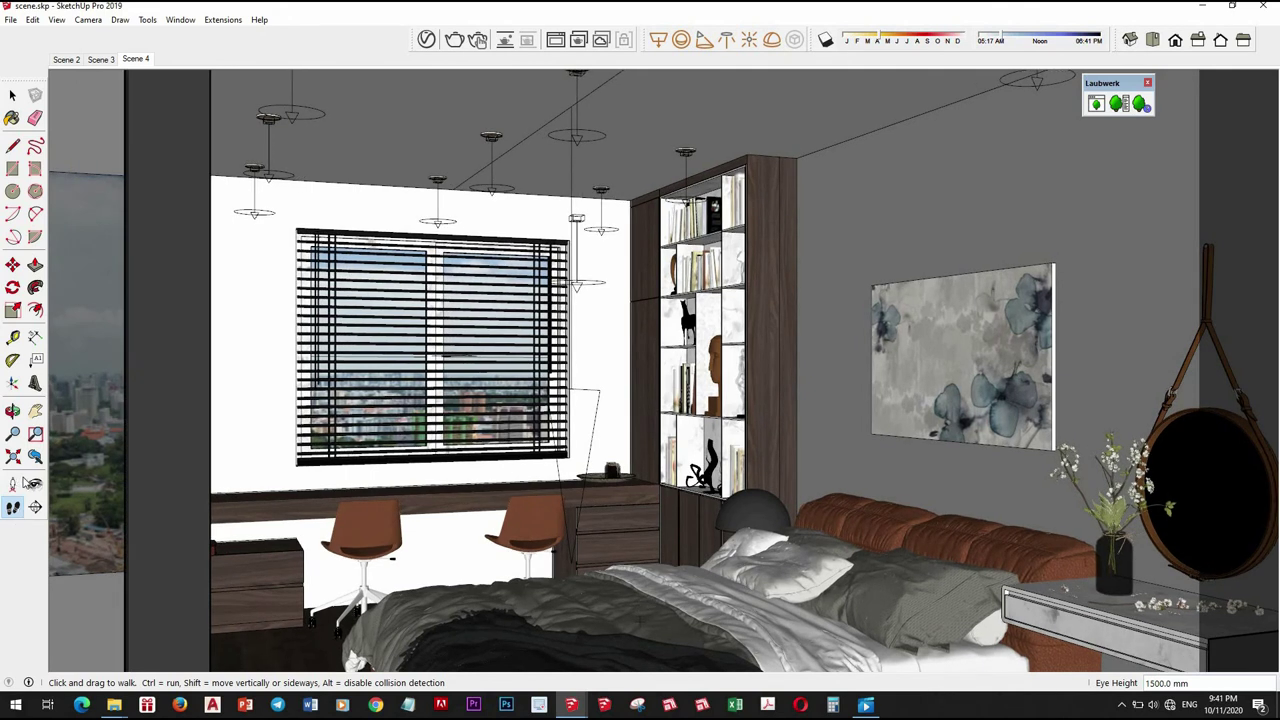
pyautogui.click(35, 411)
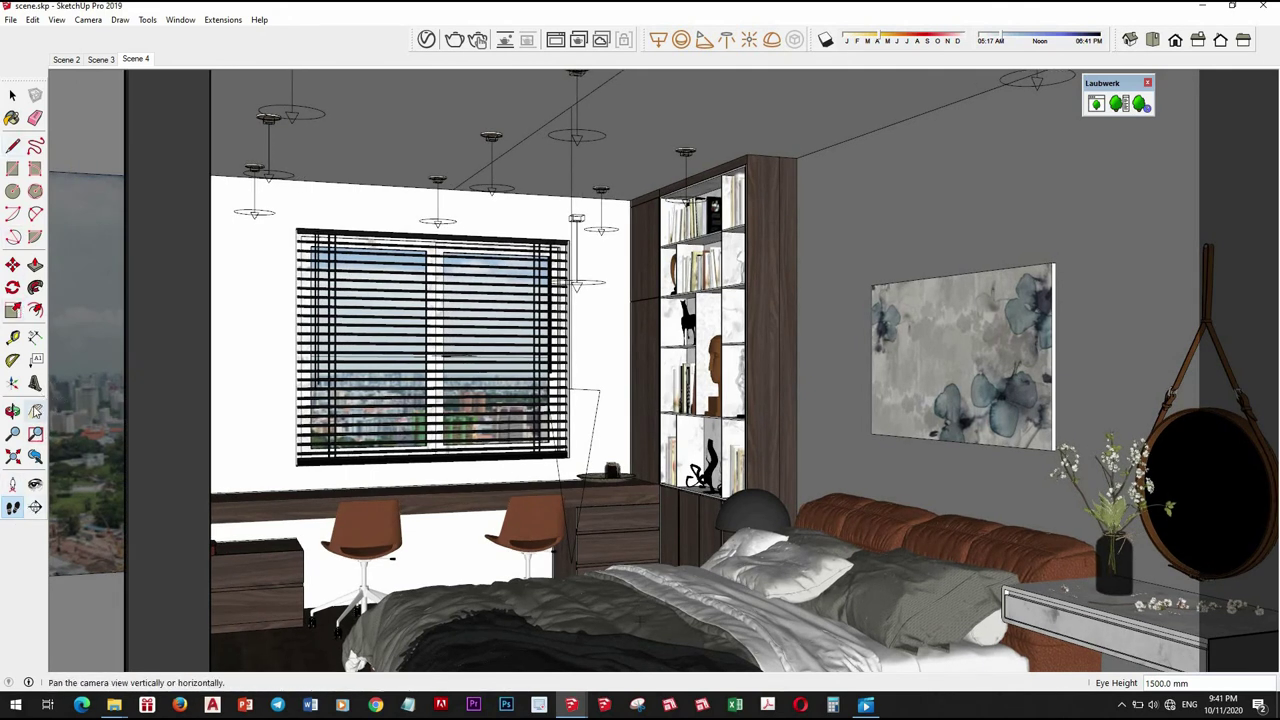
pyautogui.moveTo(566, 537); pyautogui.dragTo(515, 537)
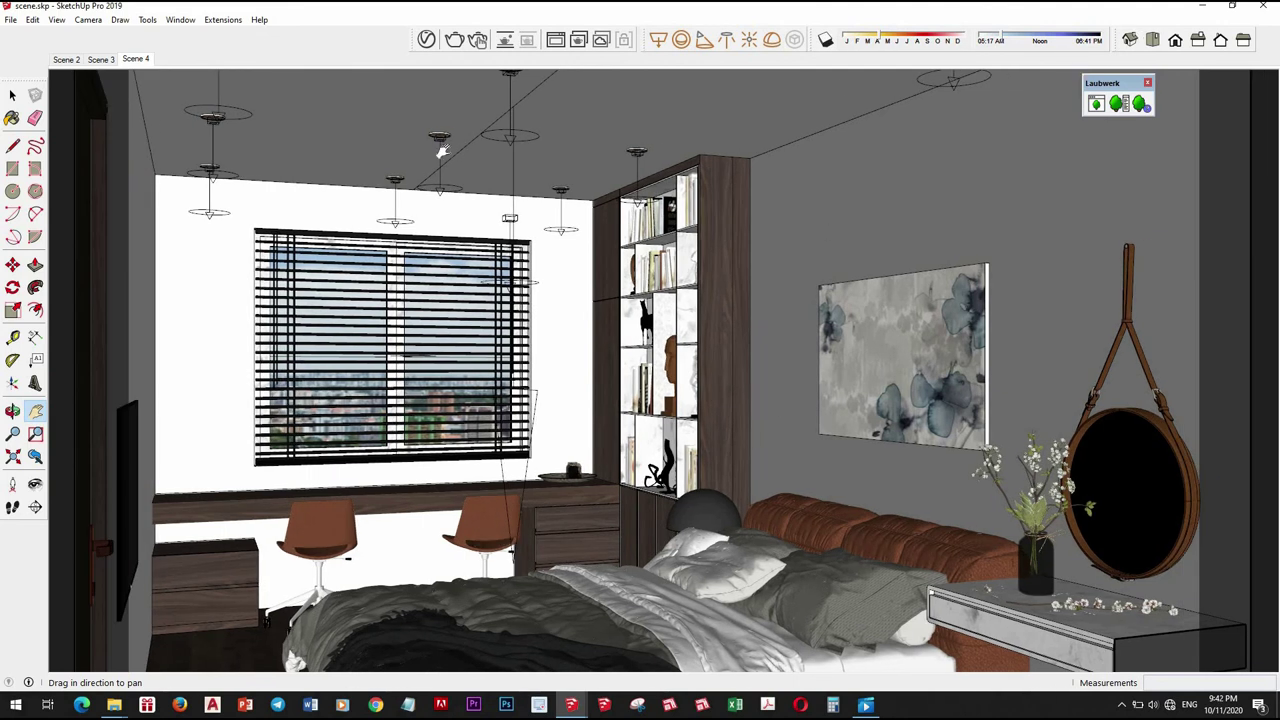
# Add the current view as Scene 5 and lower the Environment Background intensity to 3
pyautogui.rightClick(143, 60)
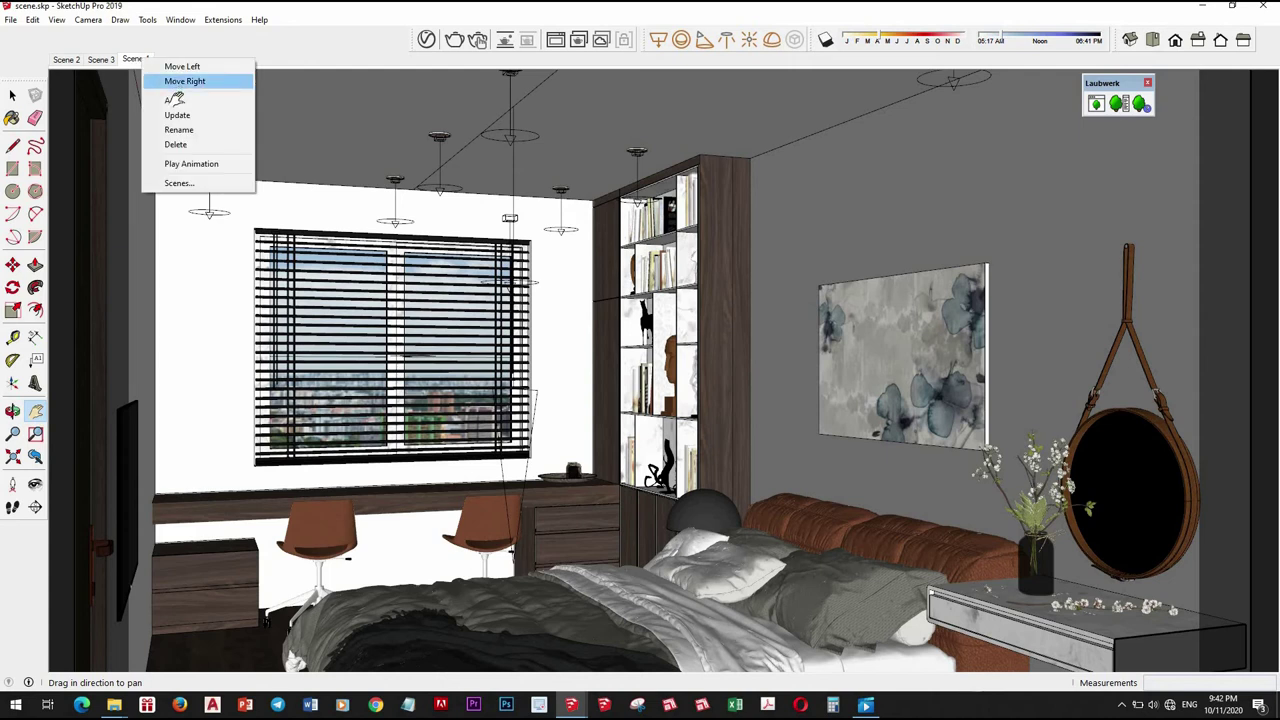
pyautogui.click(176, 99)
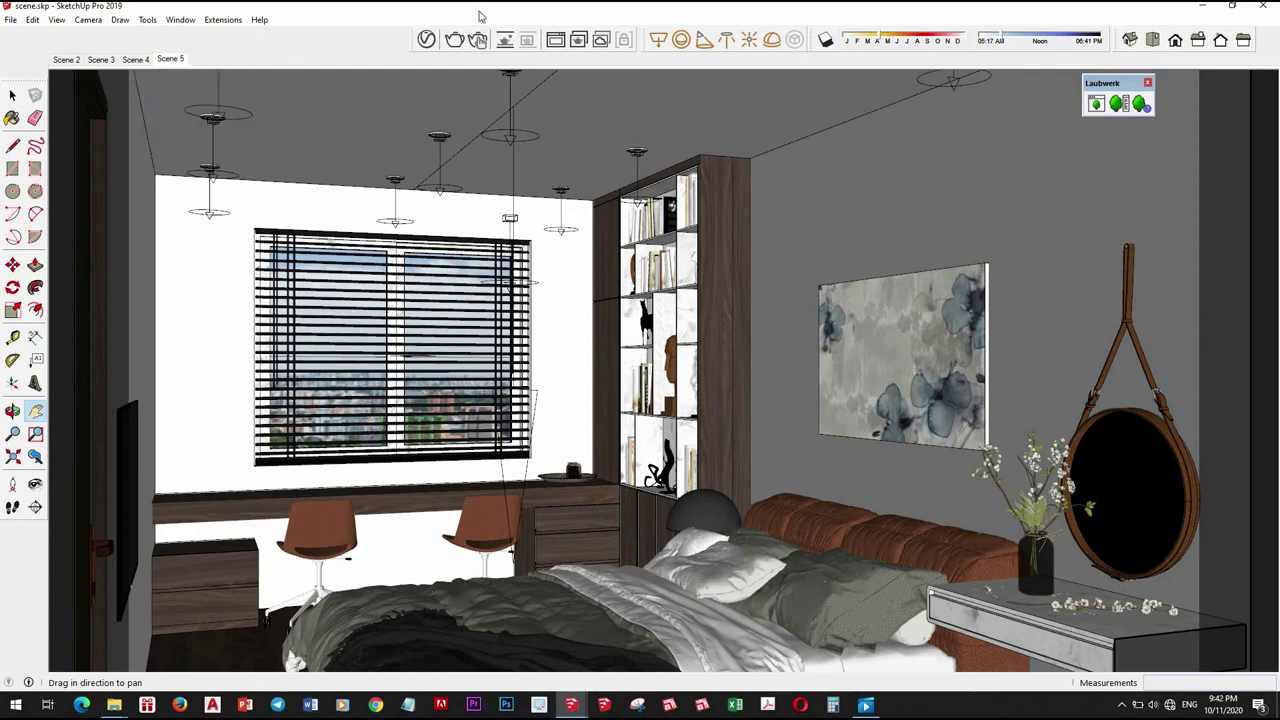
pyautogui.click(427, 39)
pyautogui.click(547, 375)
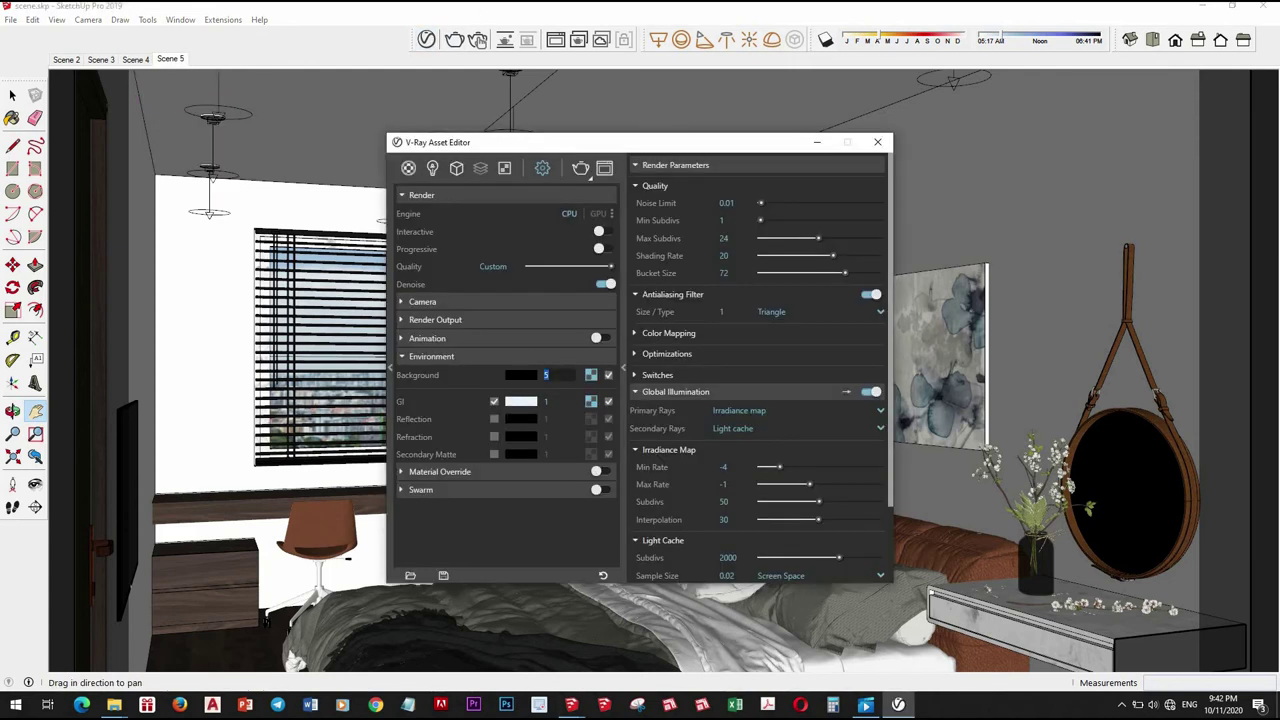
pyautogui.write('3')
pyautogui.press('Return')
pyautogui.moveTo(632, 145); pyautogui.dragTo(830, 148)
pyautogui.click(12, 95)
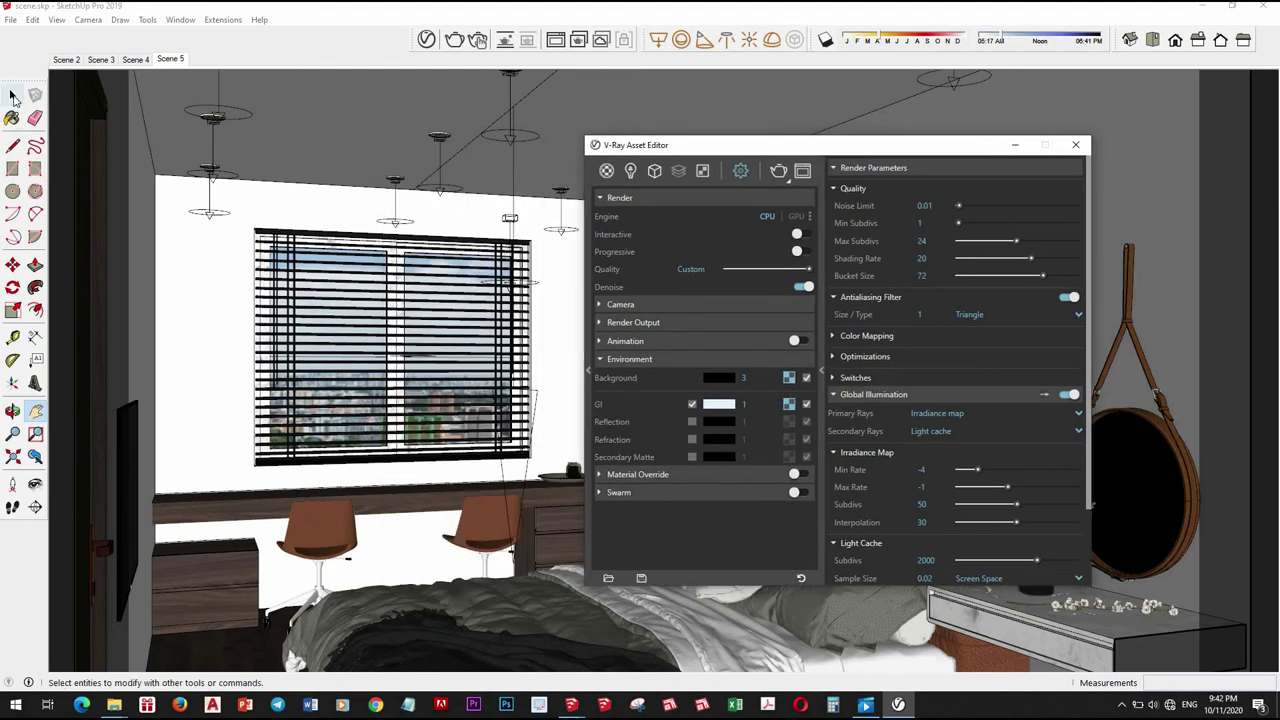
# Set Rectangle Light#1 intensity to 10 and IES Light#1 to 5000 lm
pyautogui.click(472, 141)
pyautogui.doubleClick(773, 295)
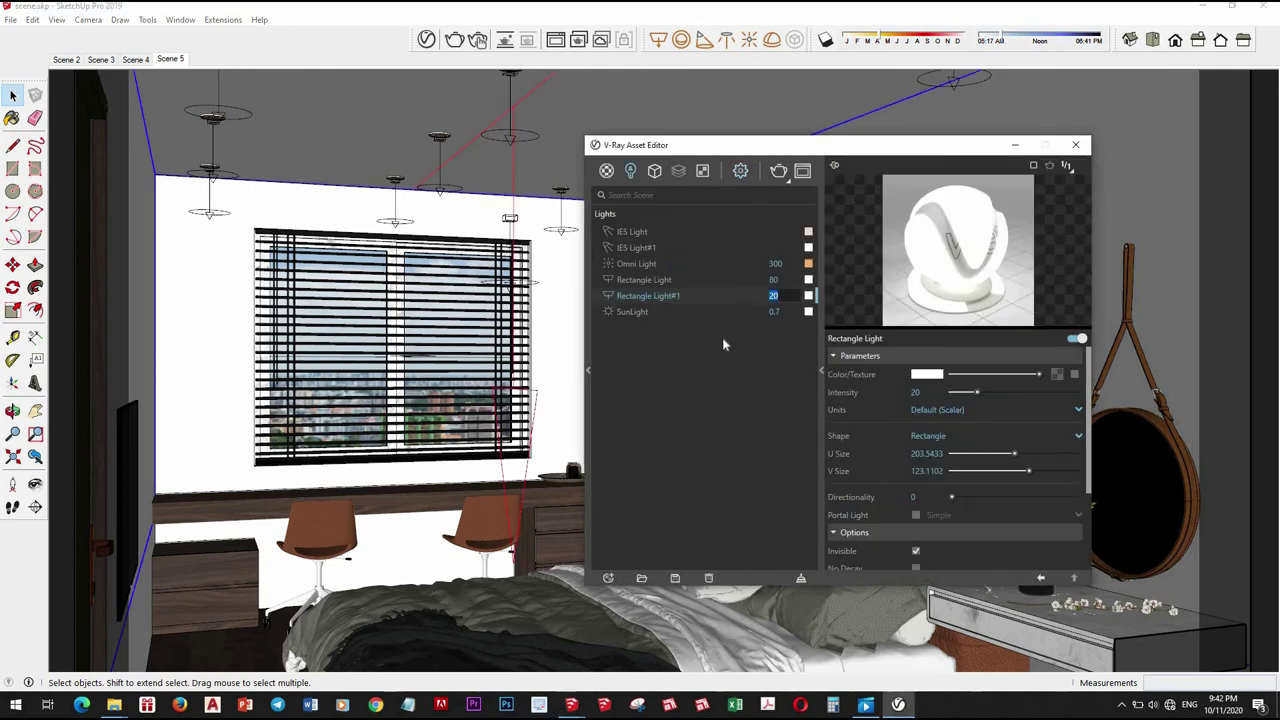
pyautogui.write('10')
pyautogui.press('Return')
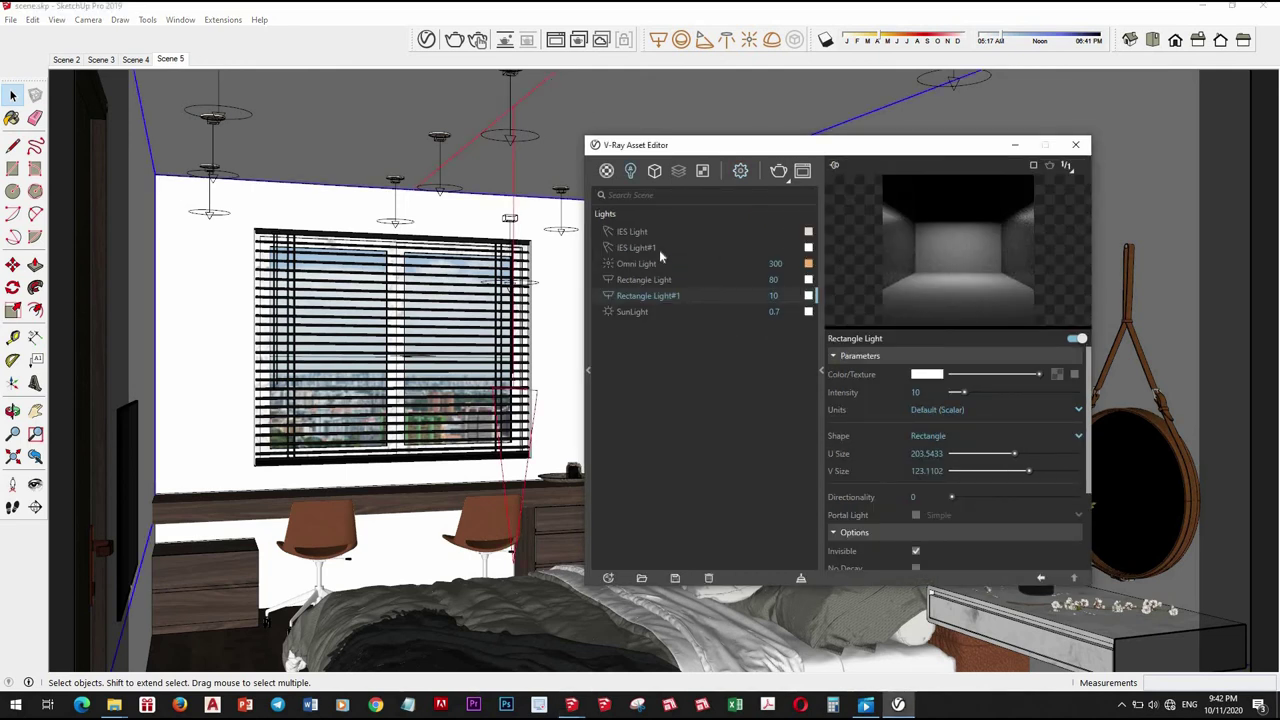
pyautogui.click(635, 248)
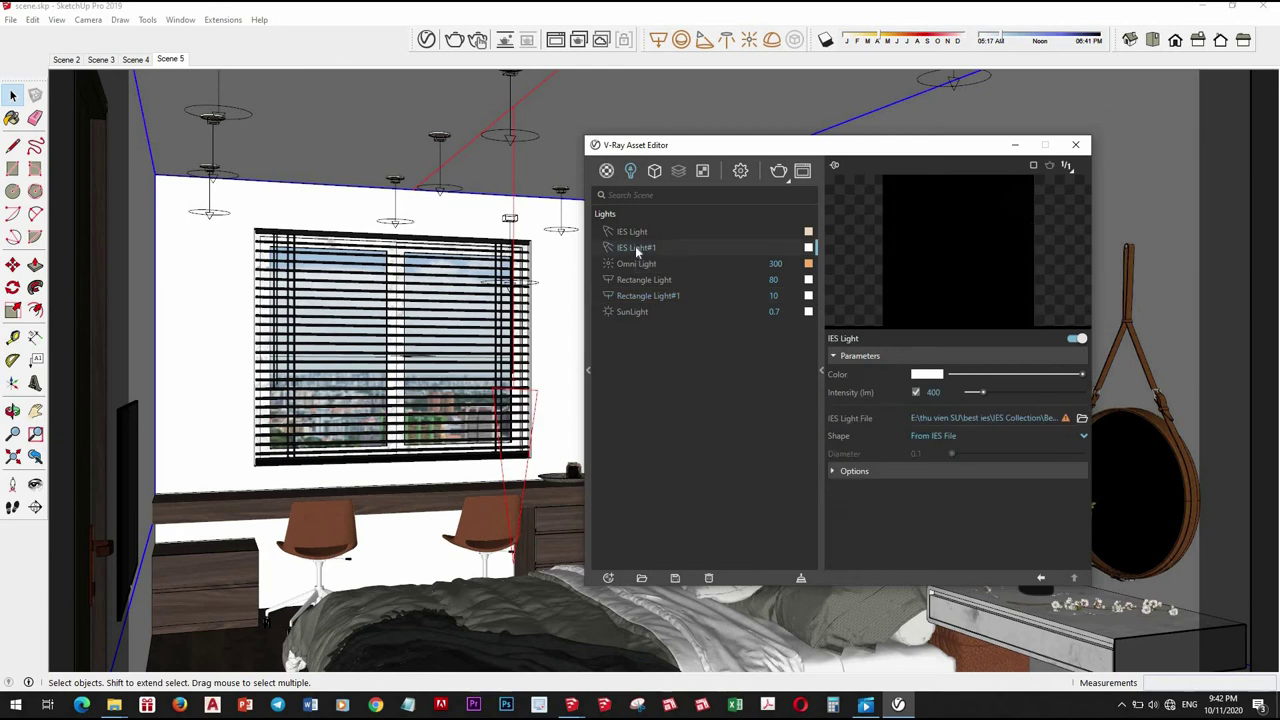
pyautogui.doubleClick(932, 392)
pyautogui.write('5000')
pyautogui.press('Return')
# Set the Omni Light intensity to 800 and the SunLight intensity multiplier to 1
pyautogui.click(648, 264)
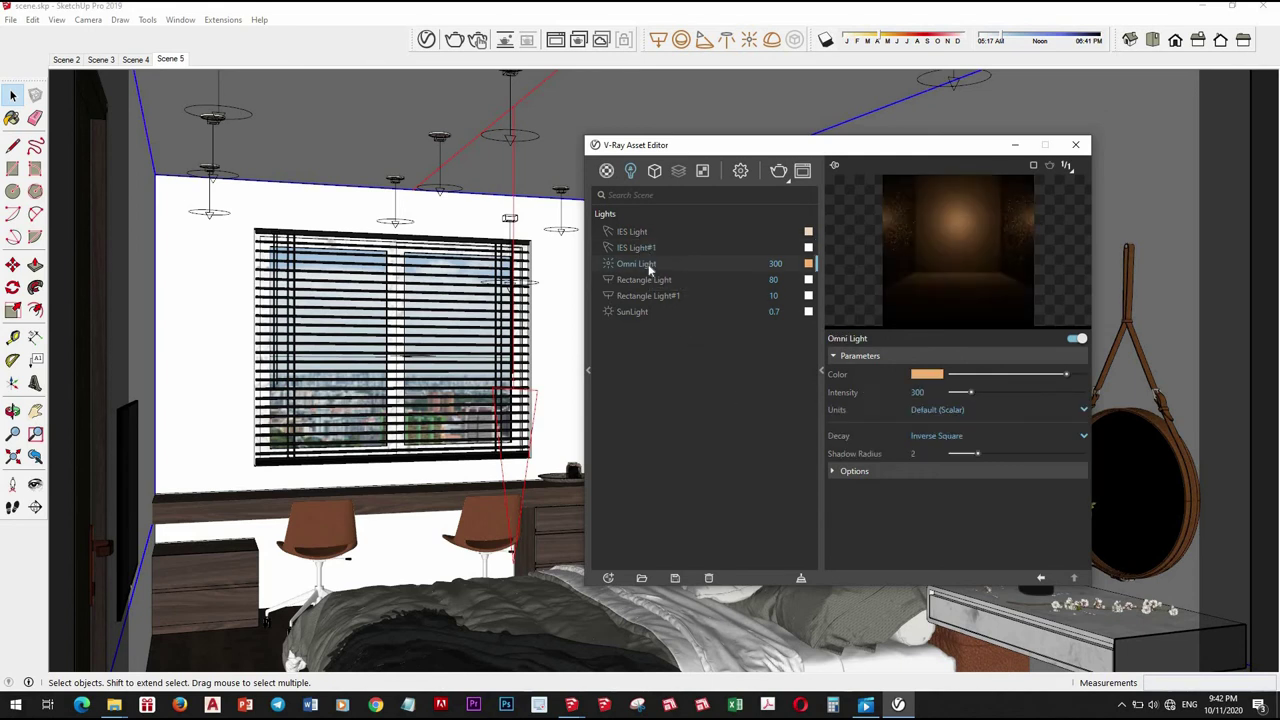
pyautogui.doubleClick(917, 392)
pyautogui.write('800')
pyautogui.press('Return')
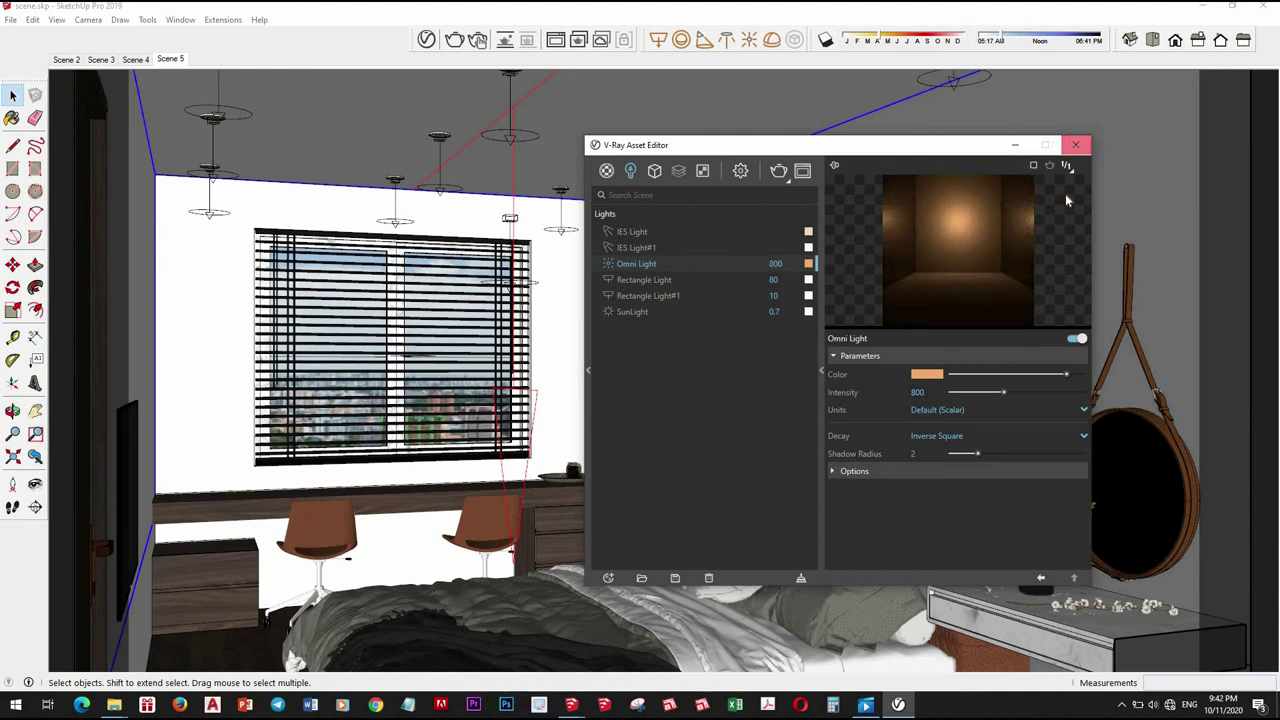
pyautogui.click(643, 234)
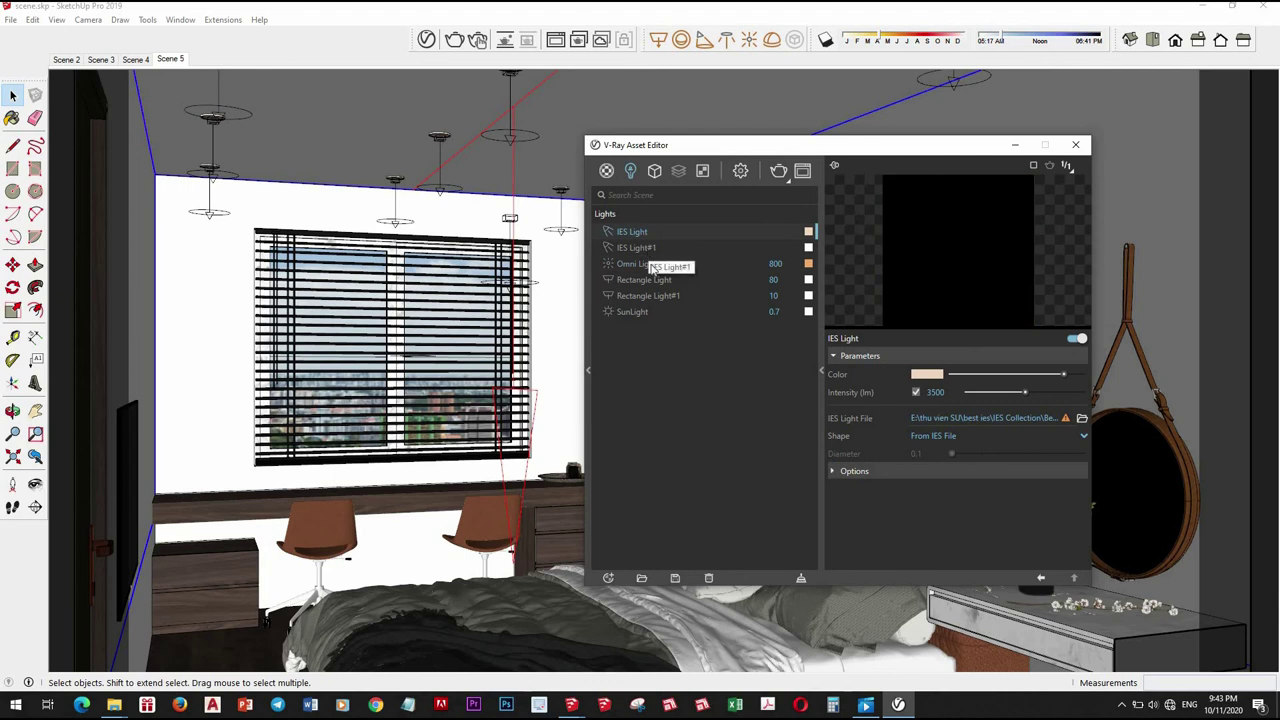
pyautogui.click(640, 248)
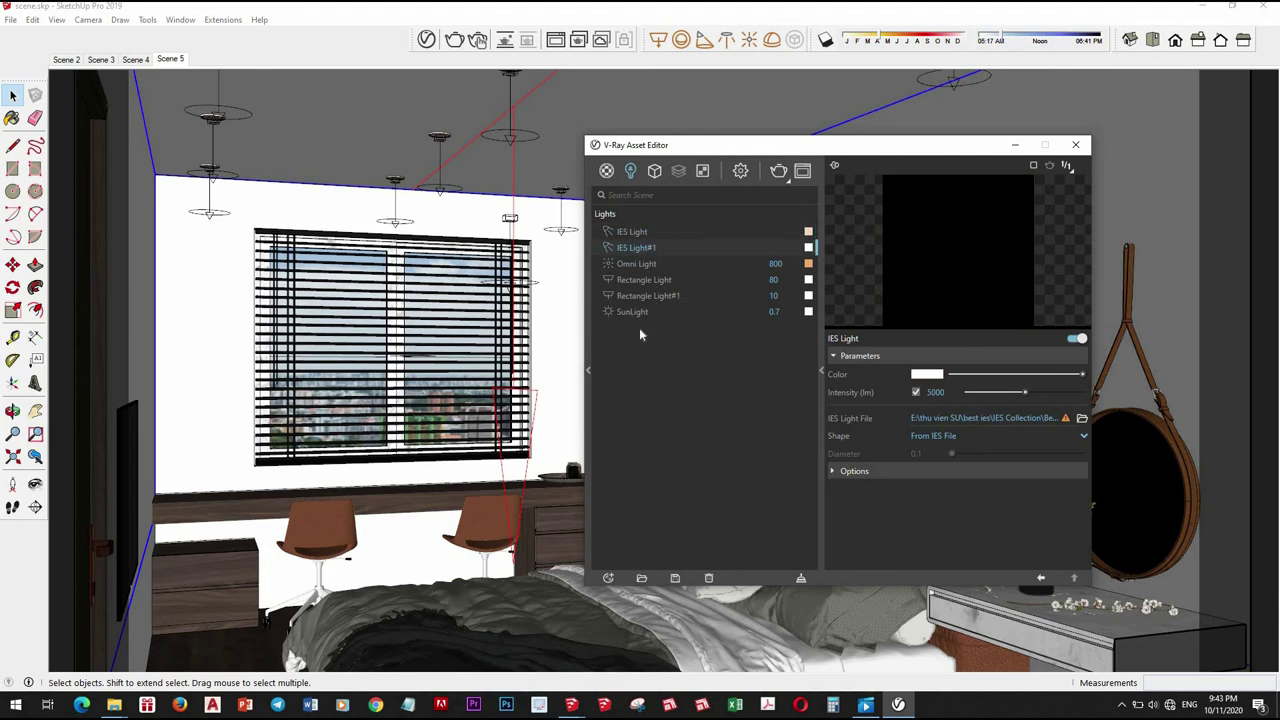
pyautogui.click(642, 313)
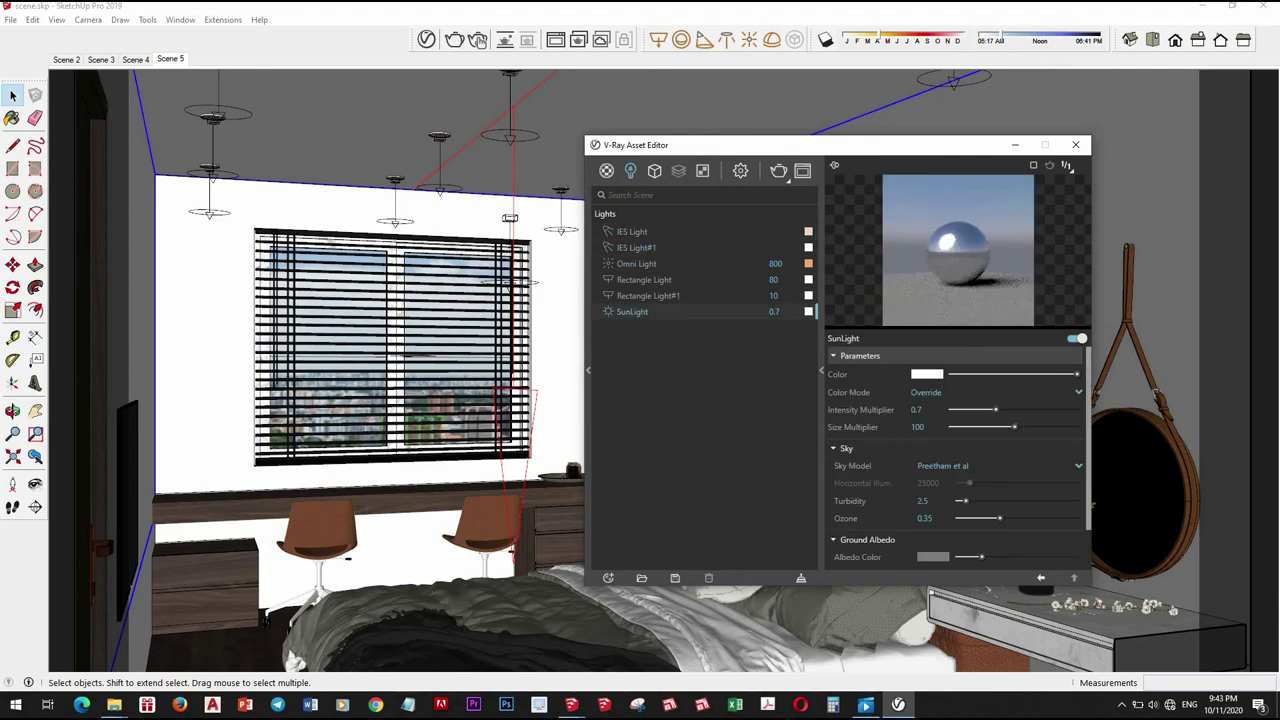
pyautogui.write('1')
pyautogui.press('Return')
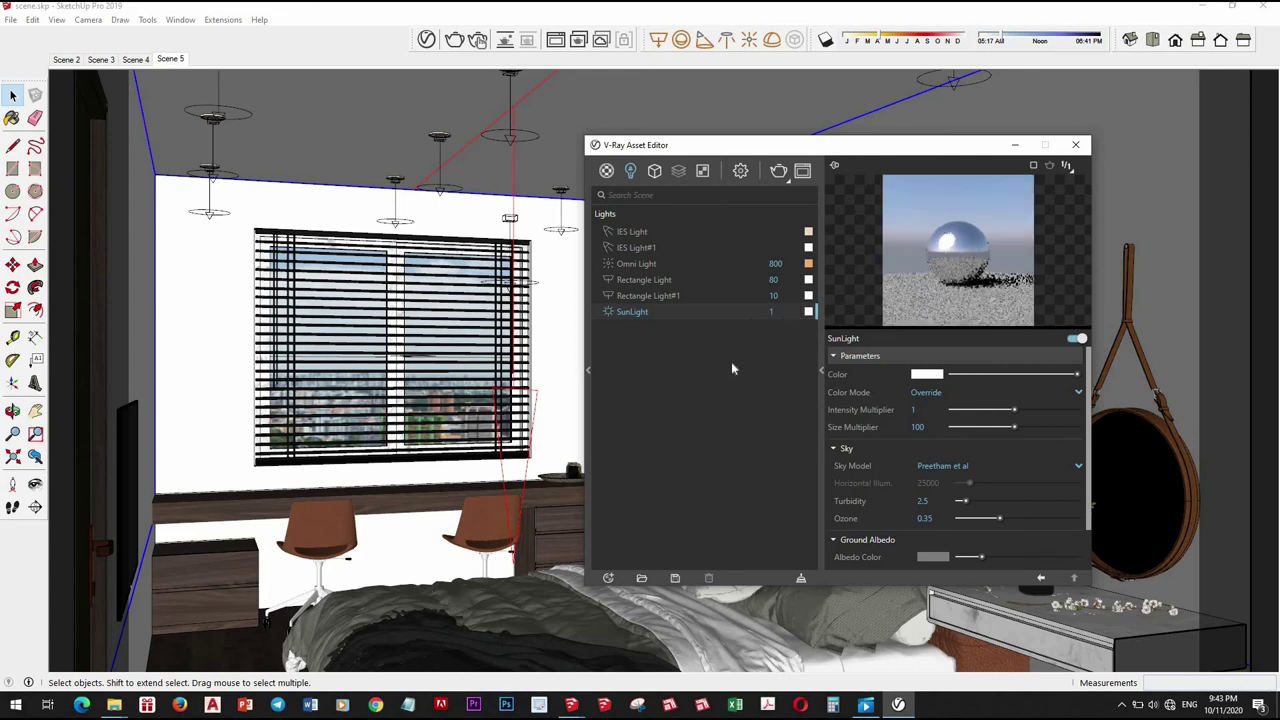
# Close the Asset Editor and start a 2000 x 1125 V-Ray render in the frame buffer
pyautogui.click(1076, 147)
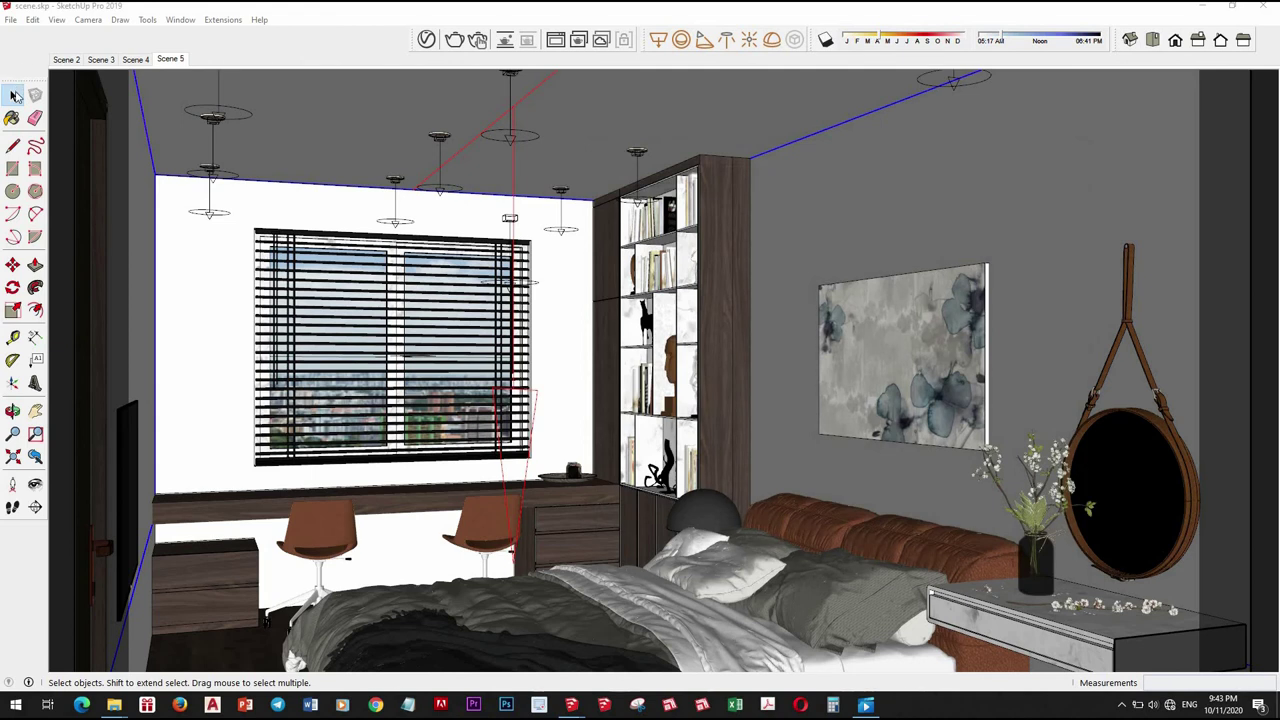
pyautogui.click(455, 41)
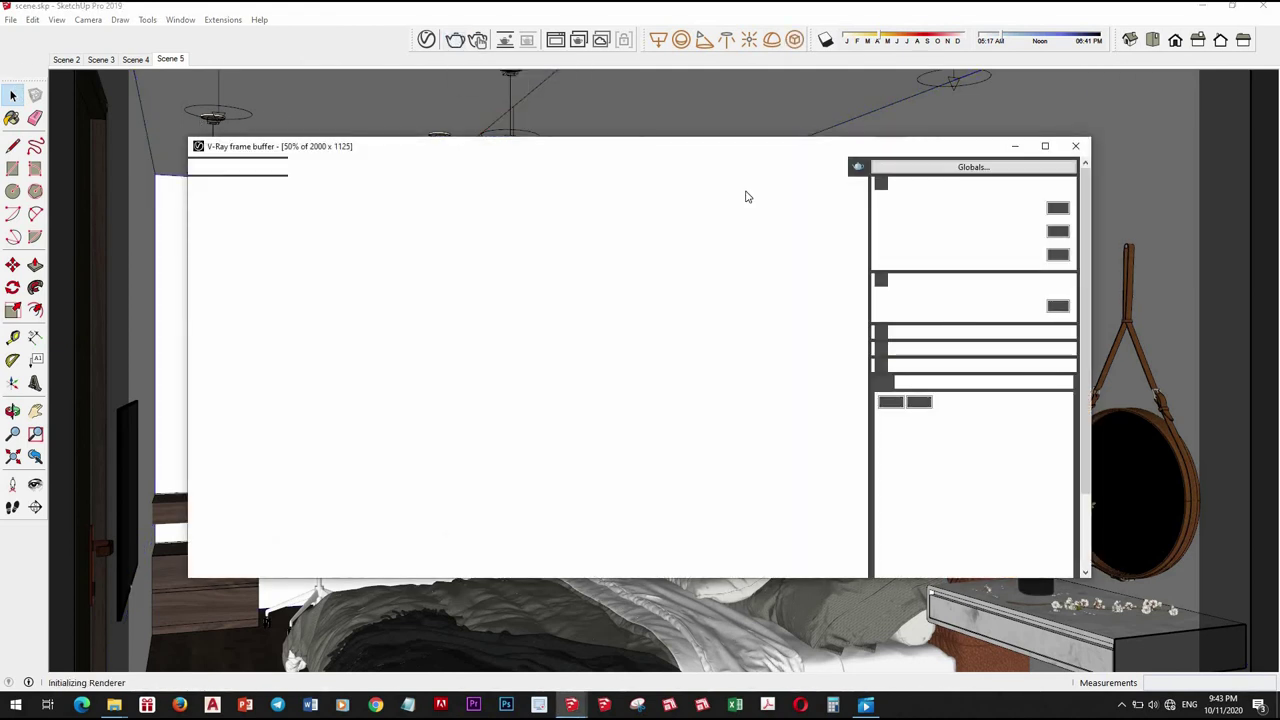